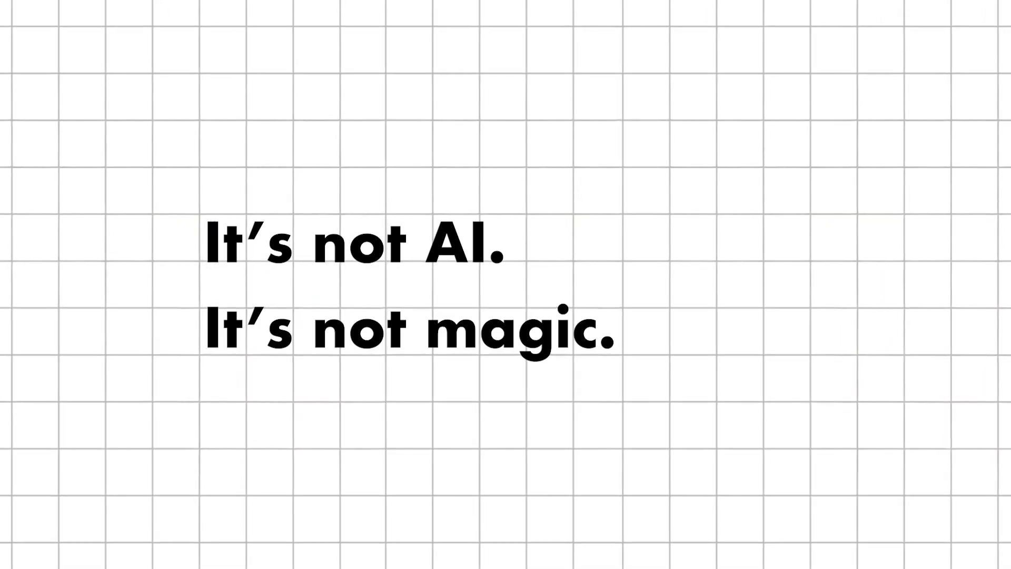
pyautogui.press('ctrl+alt+super+p')
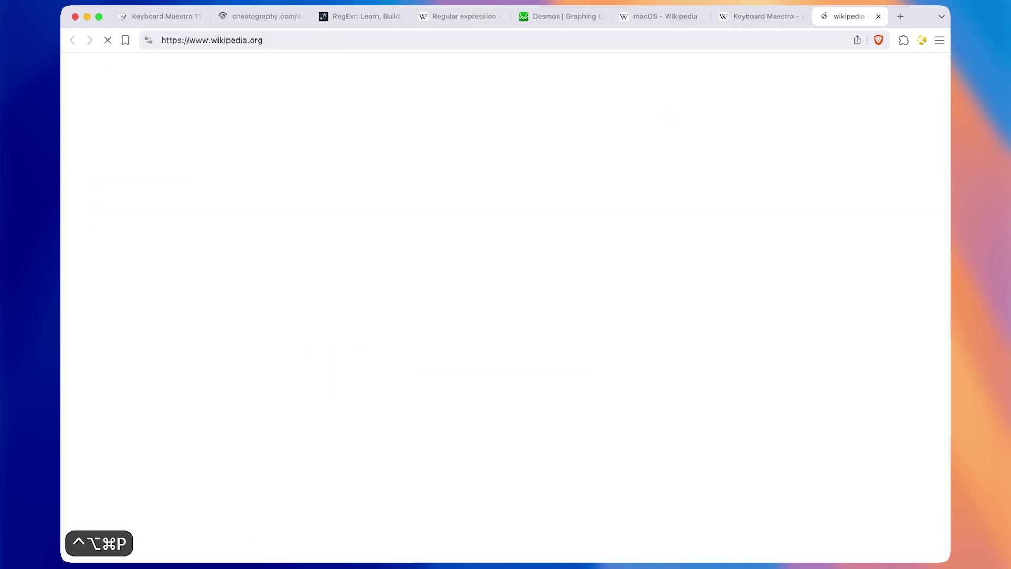
pyautogui.press('ctrl+alt+super+Right')
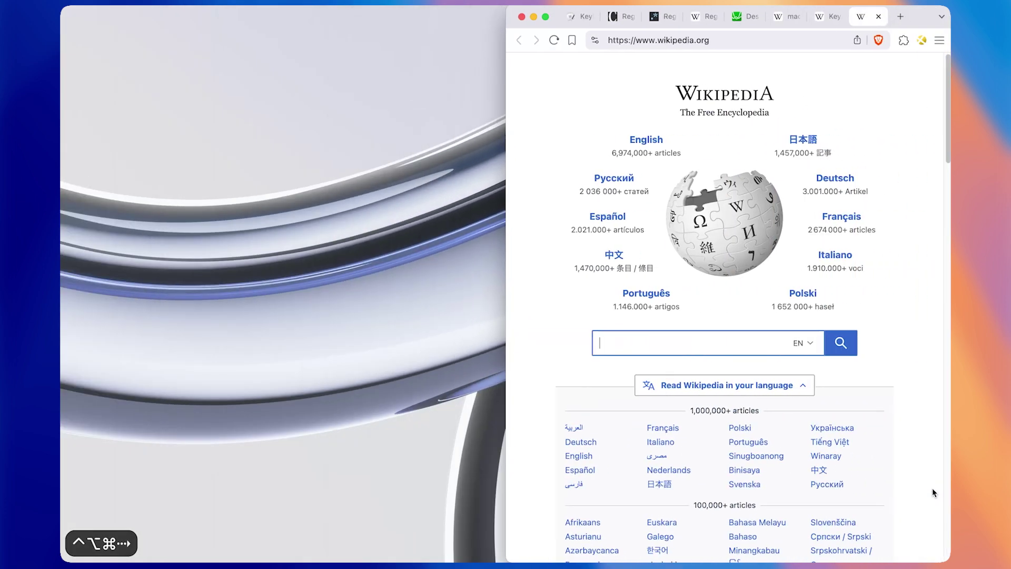
pyautogui.press('ctrl+alt+super+Left')
pyautogui.press('ctrl+alt+super+Up')
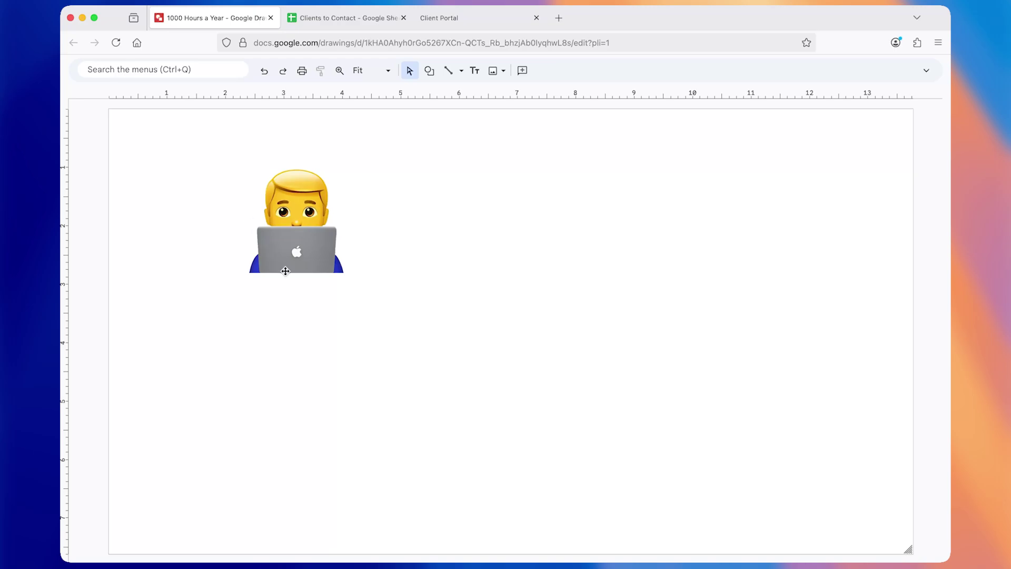
# - Duplicate the laptop worker emoji into four images across the upper part of the drawing and add a large text box beneath them
pyautogui.moveTo(293, 261); pyautogui.dragTo(717, 237)
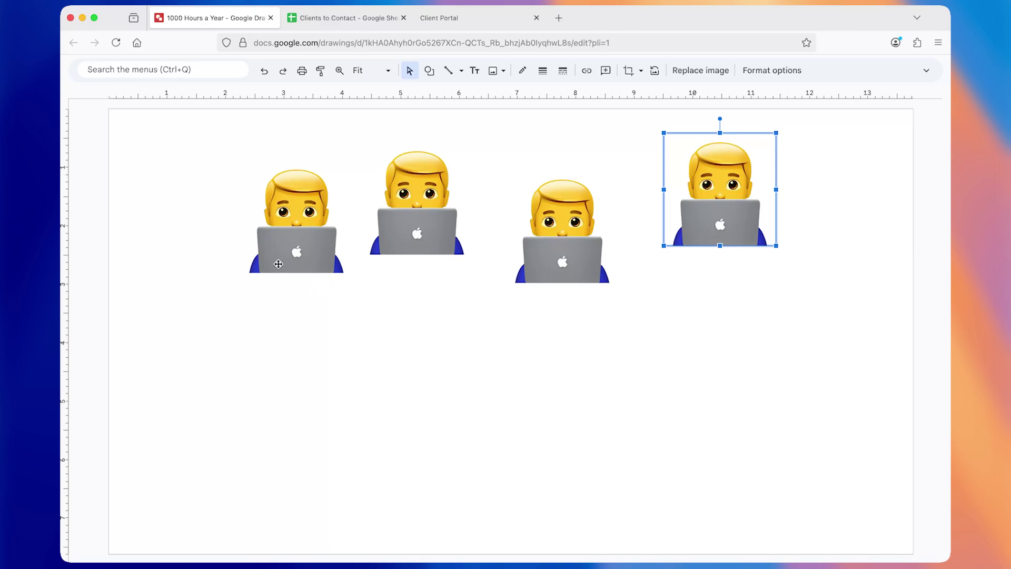
pyautogui.press('super+v')
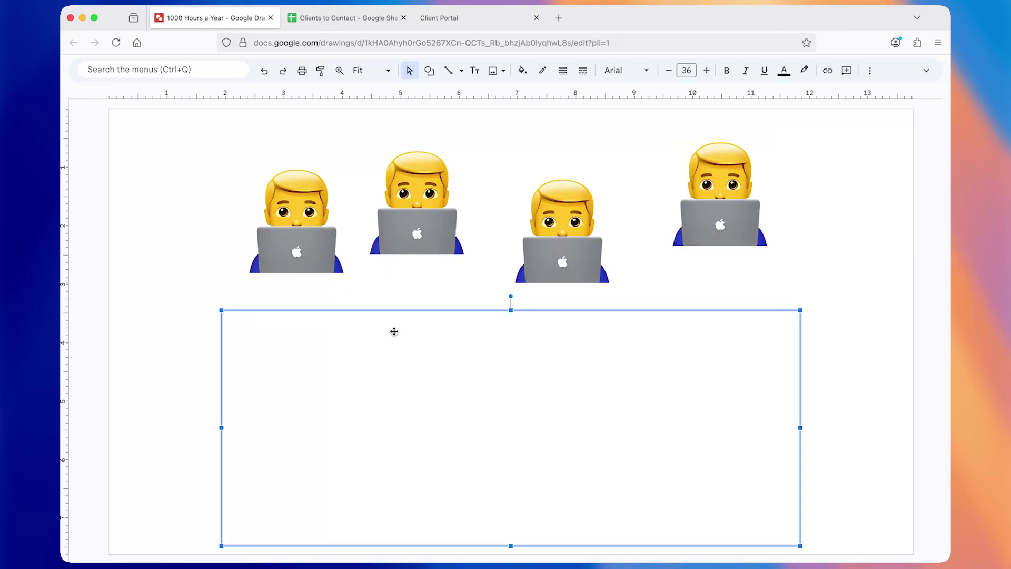
# - Write "4 hours a day x" and "5 days a week x" on two lines in the text box
pyautogui.write('4 hours')
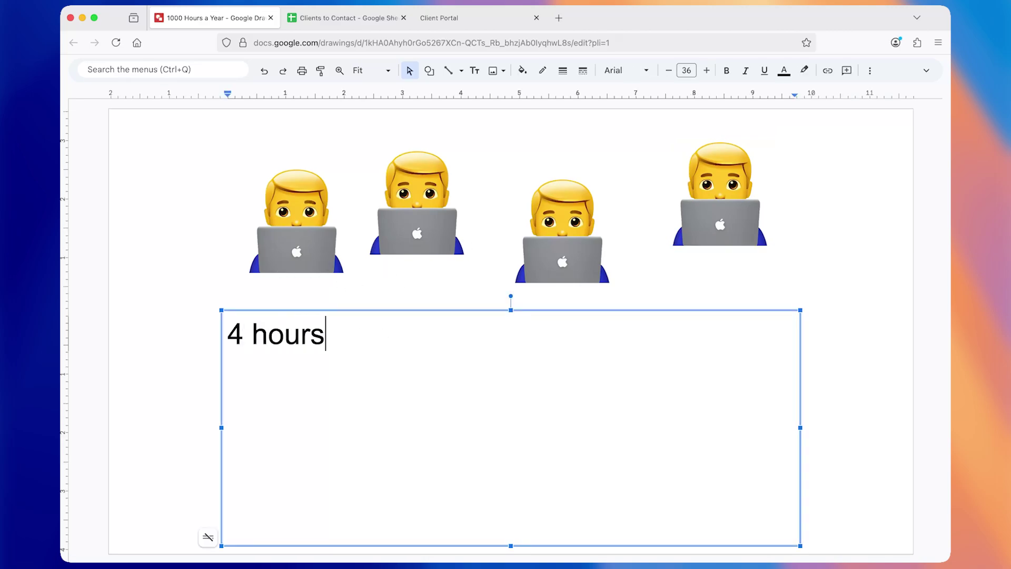
pyautogui.write(' a day x')
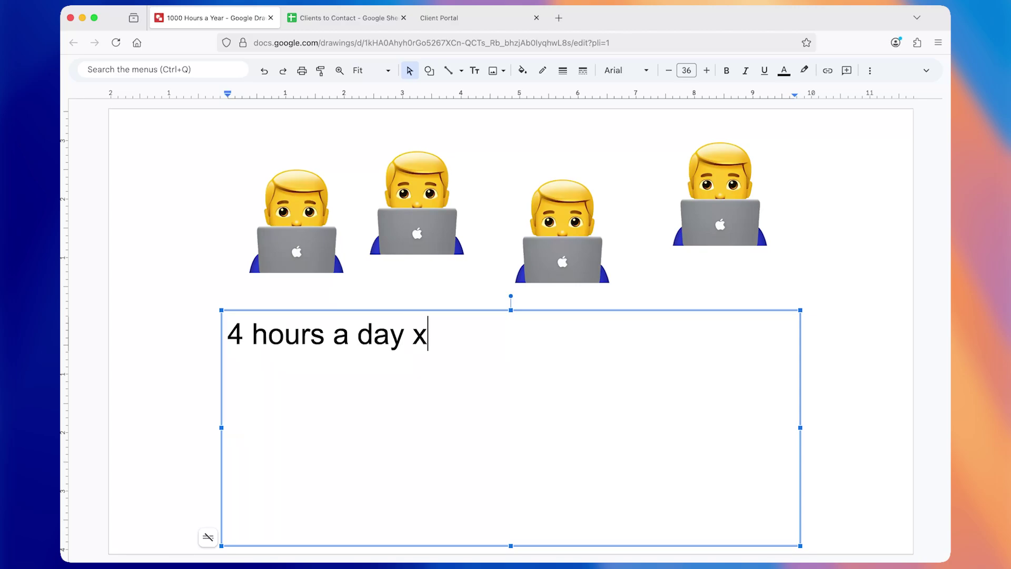
pyautogui.press('Return')
pyautogui.write('5 days a we')
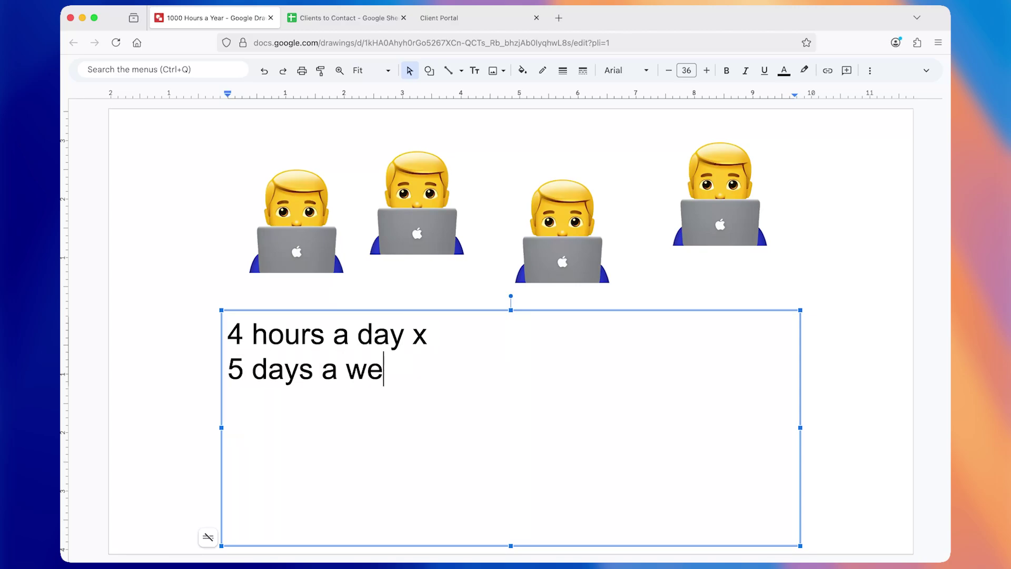
pyautogui.write('ek x')
# - Add a third line reading "50 weeks a year = 1000 hours a year" to the text box
pyautogui.press('Return')
pyautogui.write('5')
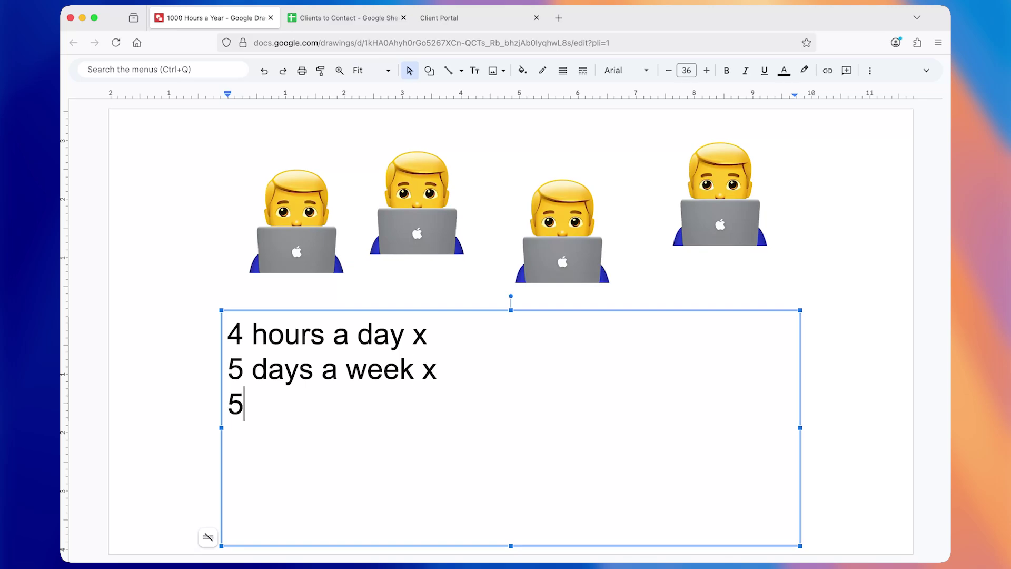
pyautogui.write('0 weeks ')
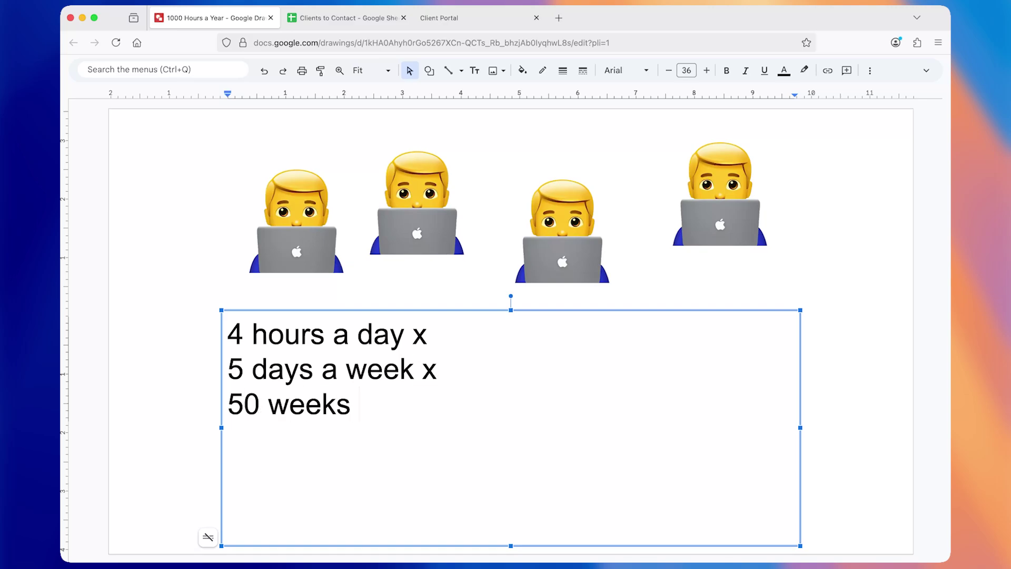
pyautogui.write('a year ')
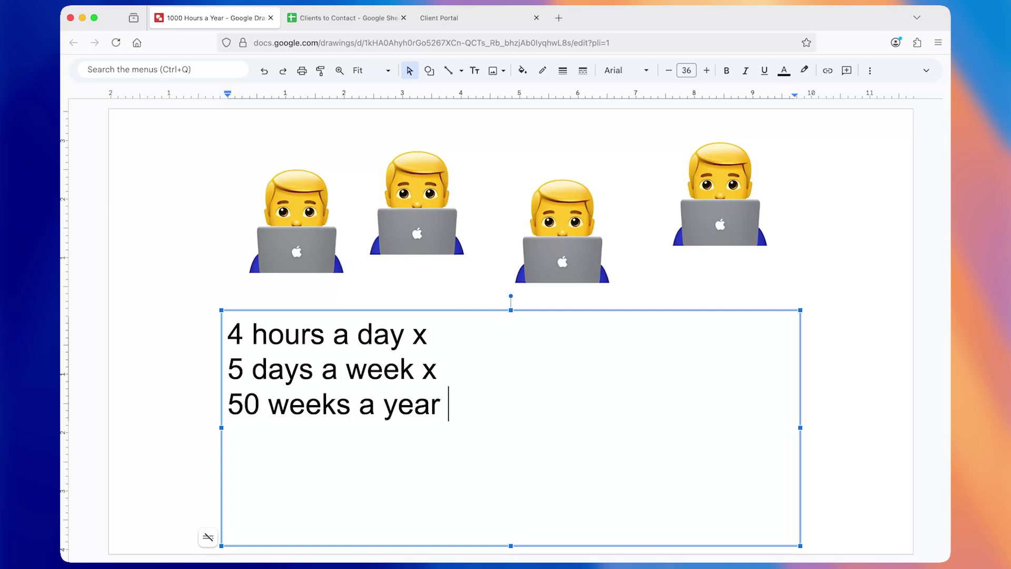
pyautogui.write('= 1000')
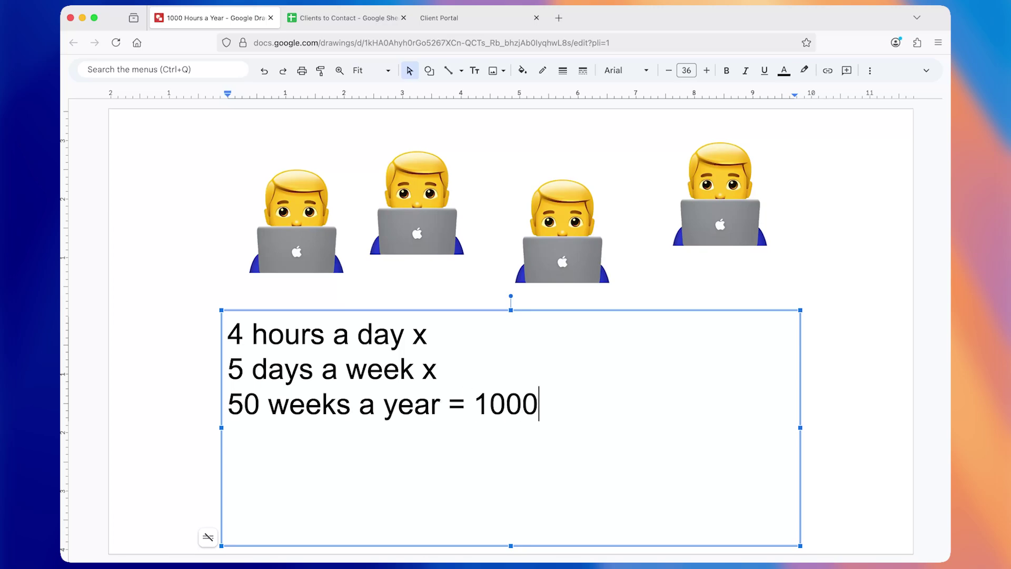
pyautogui.write(' hours a e')
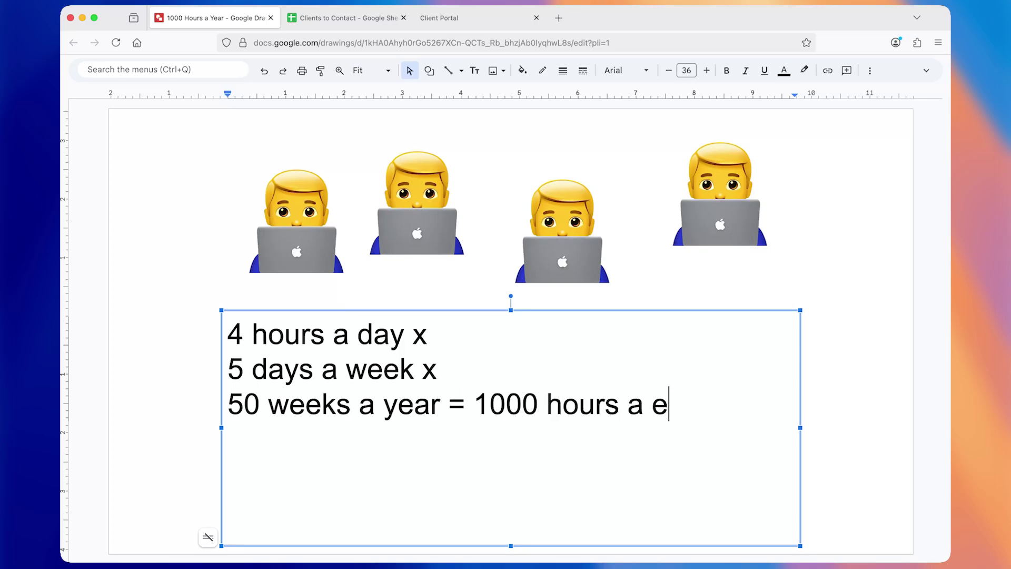
pyautogui.press('BackSpace')
pyautogui.write('year')
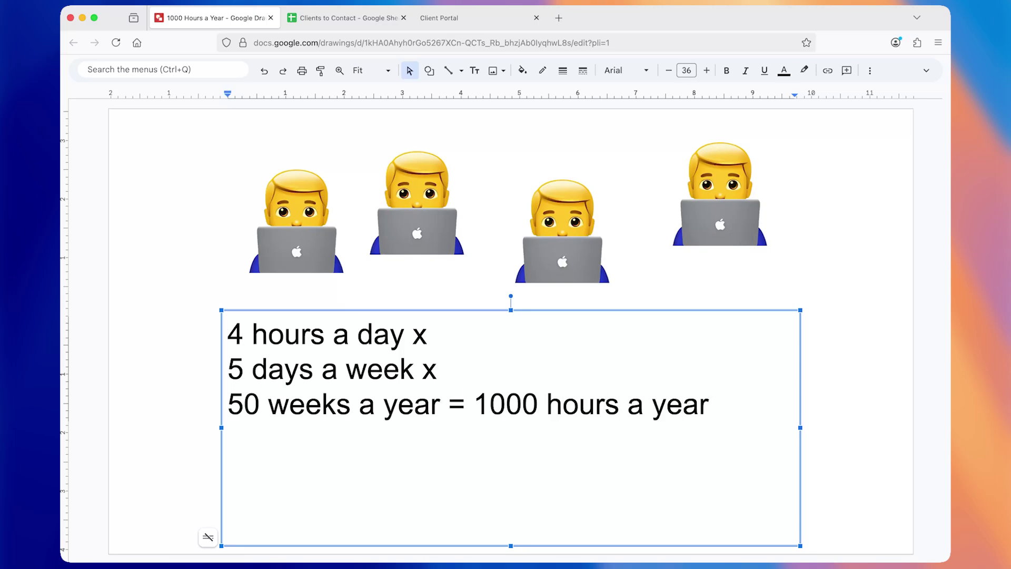
# - Make "1000 hours a year" bold and deselect the text box
pyautogui.hotkey('alt', 'shift', 'Left')
pyautogui.hotkey('alt', 'shift', 'Left')
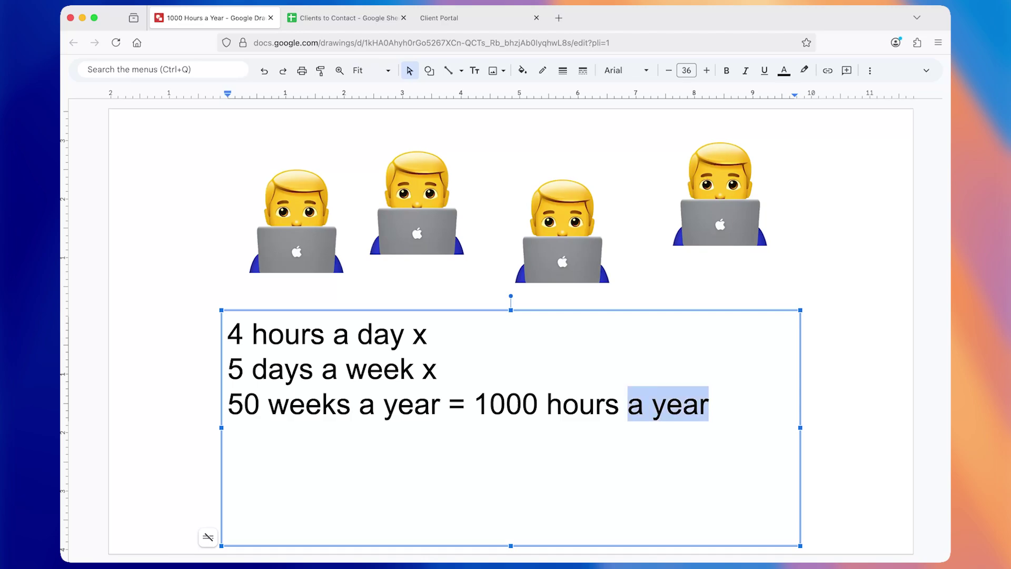
pyautogui.hotkey('alt', 'shift', 'Left')
pyautogui.hotkey('alt', 'shift', 'Left')
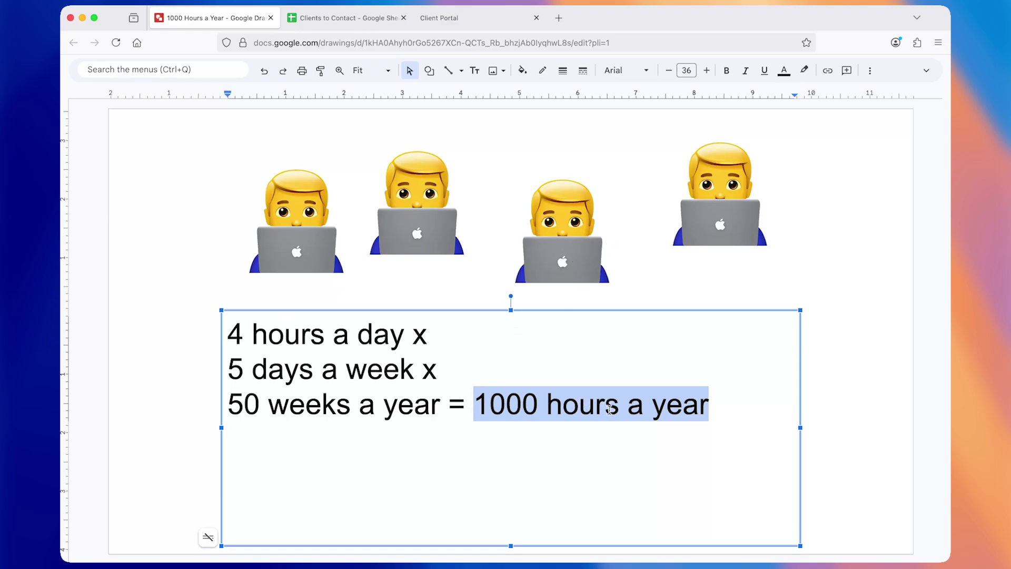
pyautogui.press('super+b')
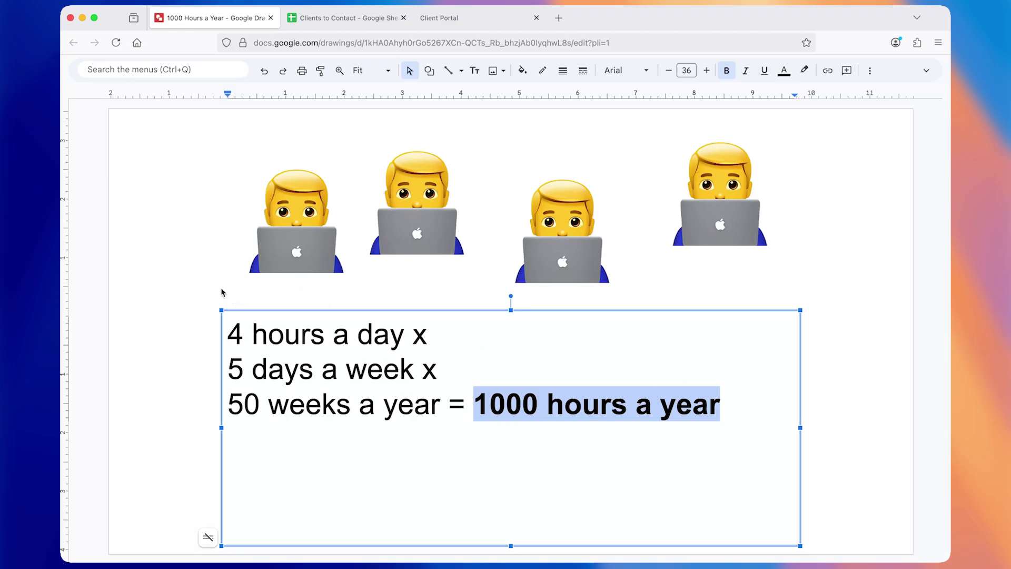
pyautogui.click(205, 281)
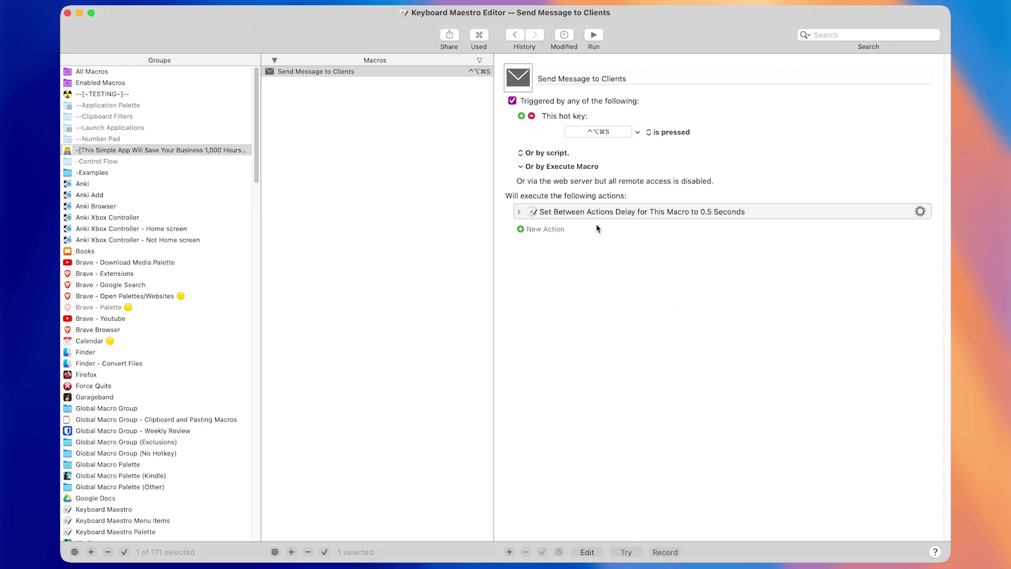
# - Search the actions that can be added to the Send Message to Clients macro for "url", "type" and "send ma"
pyautogui.click(606, 213)
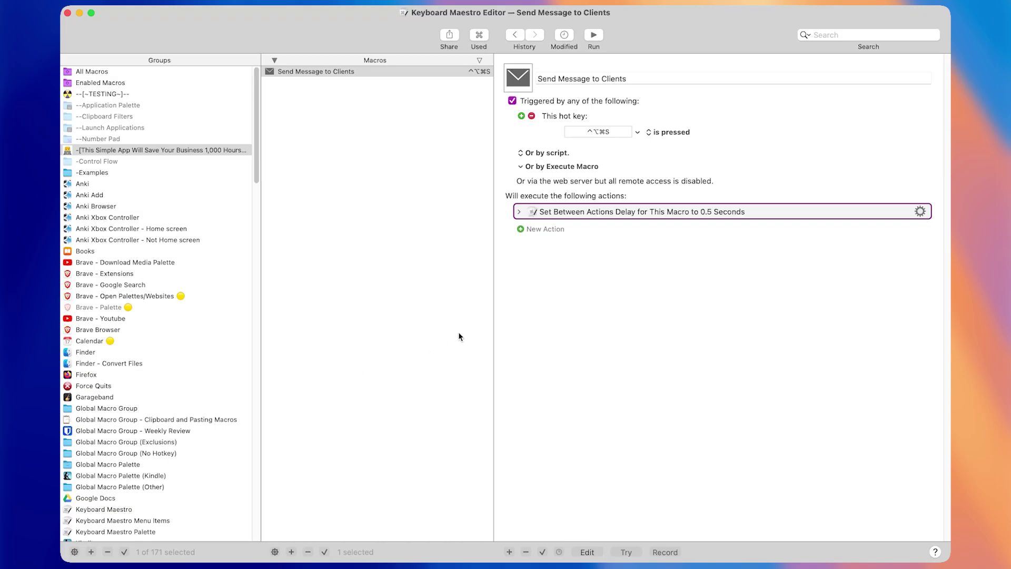
pyautogui.press('ctrl+super+t')
pyautogui.press('BackSpace')
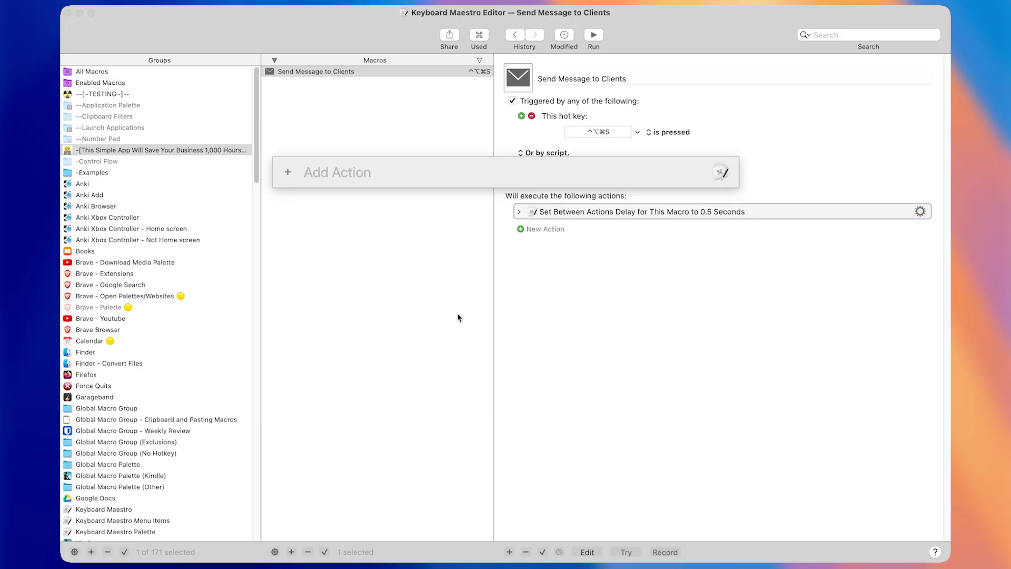
pyautogui.write('url')
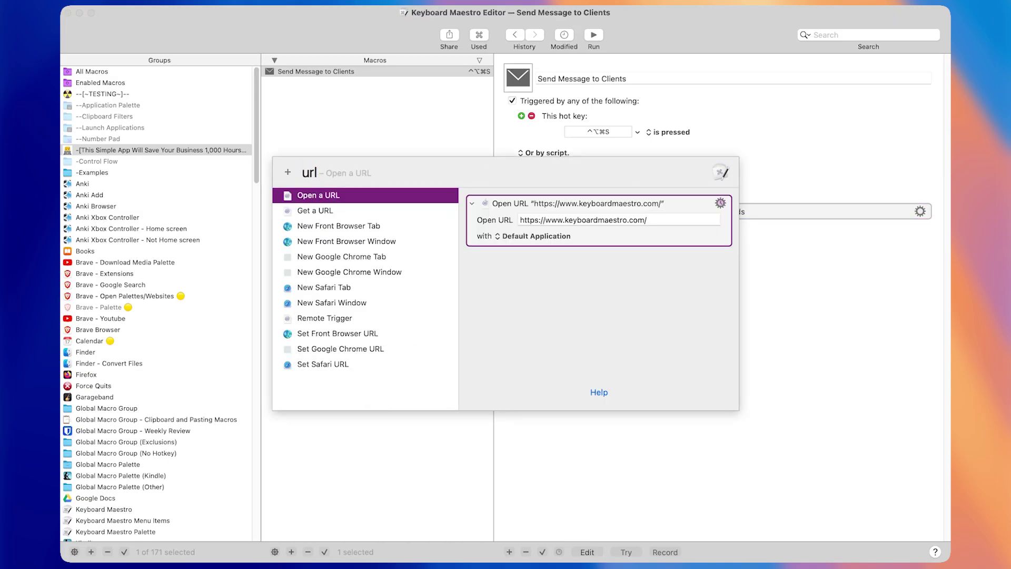
pyautogui.press('super+a')
pyautogui.write('type')
pyautogui.press('BackSpace')
pyautogui.press('BackSpace')
pyautogui.press('BackSpace')
pyautogui.press('BackSpace')
pyautogui.write('send ma')
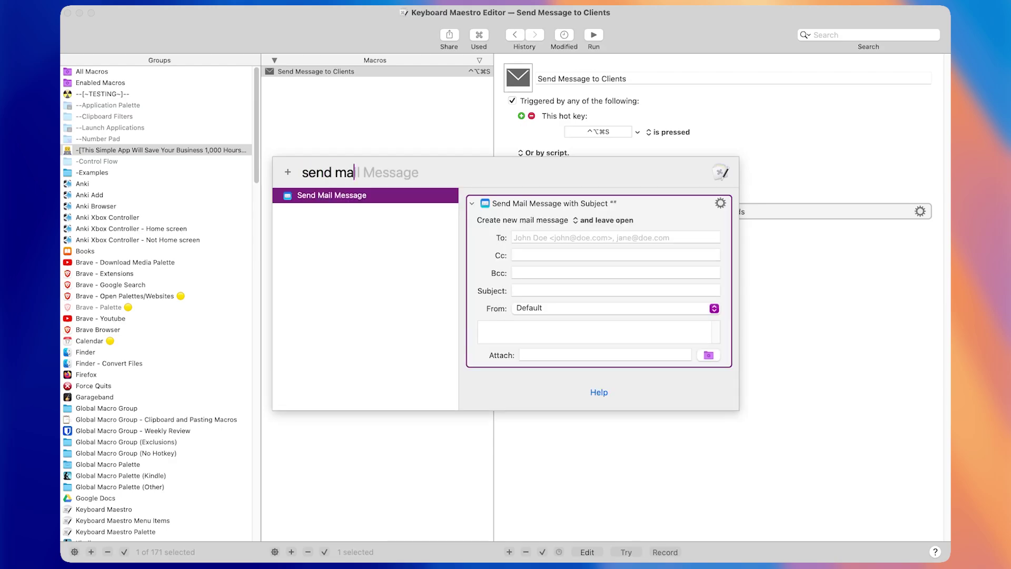
# - Look up the available "click" and "file" actions, browse the file list, and close the search without adding any
pyautogui.press('super+a')
pyautogui.write('click')
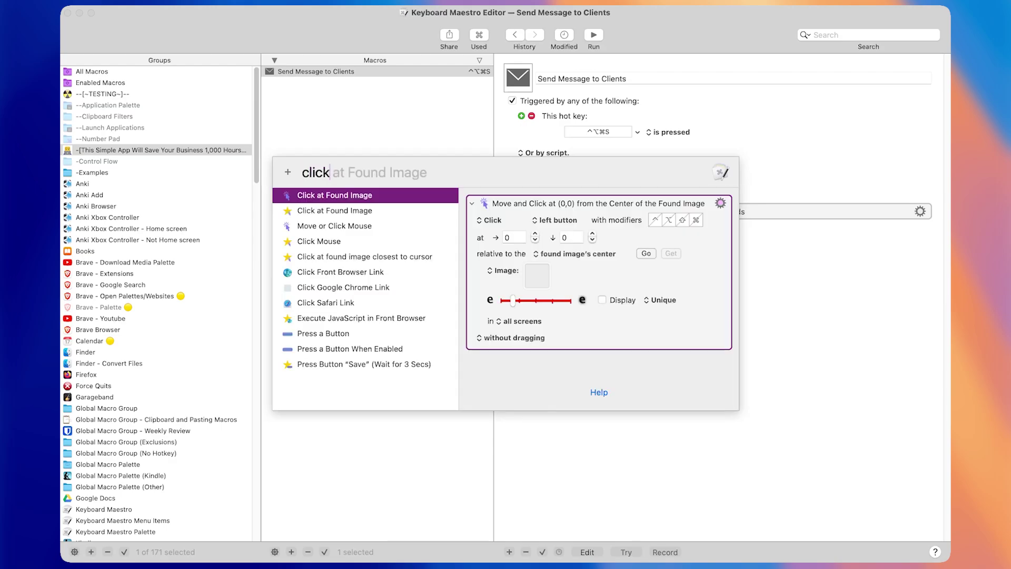
pyautogui.press('super+a')
pyautogui.press('BackSpace')
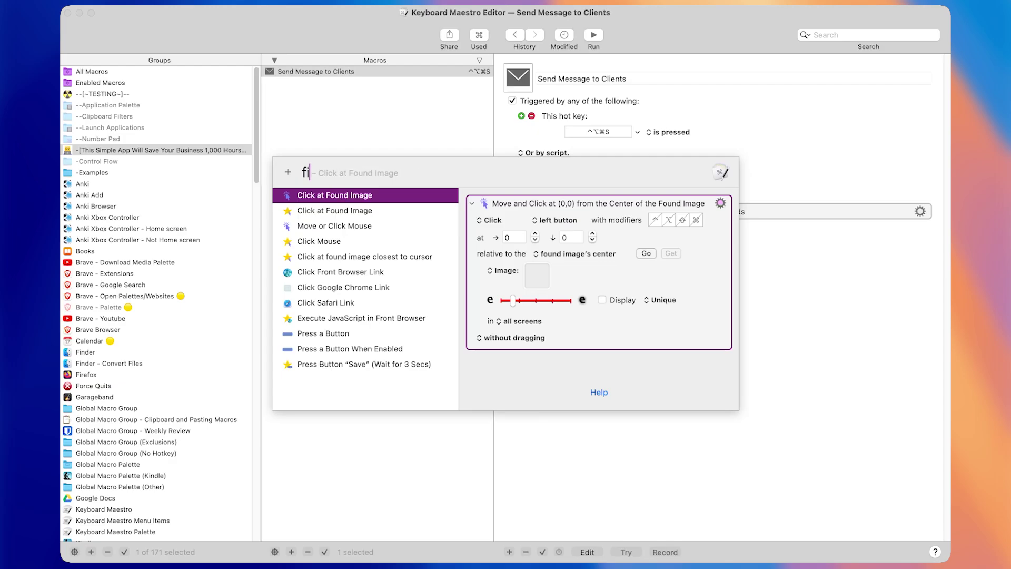
pyautogui.write('file')
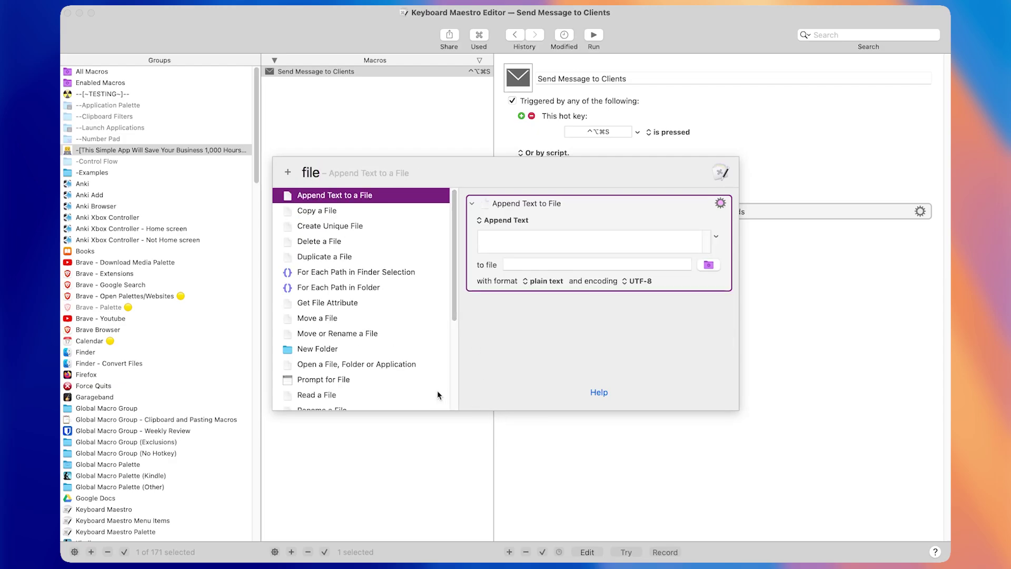
pyautogui.scroll(-5, 426, 363)
pyautogui.scroll(5, 425, 363)
pyautogui.press('Escape')
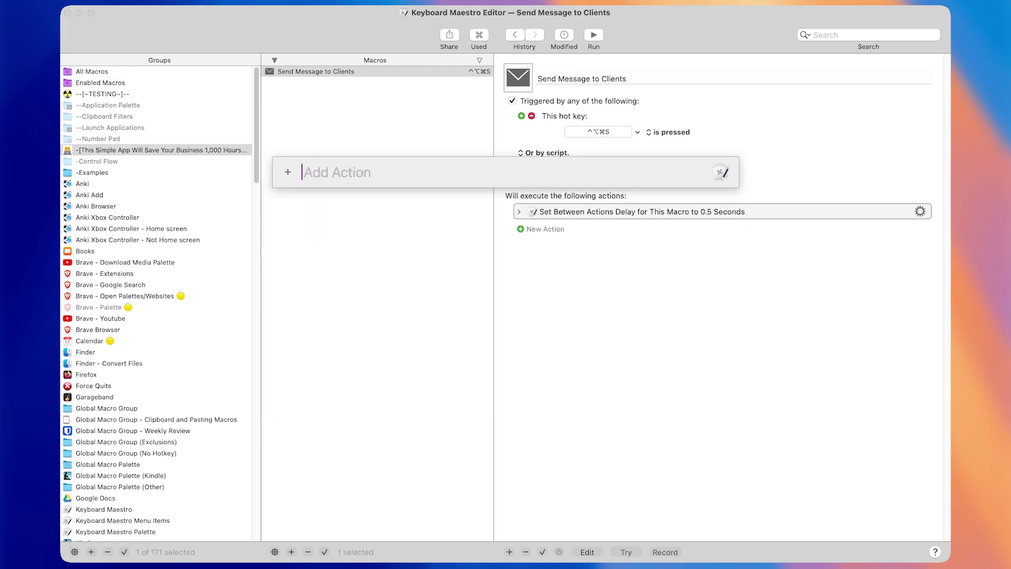
pyautogui.press('Escape')
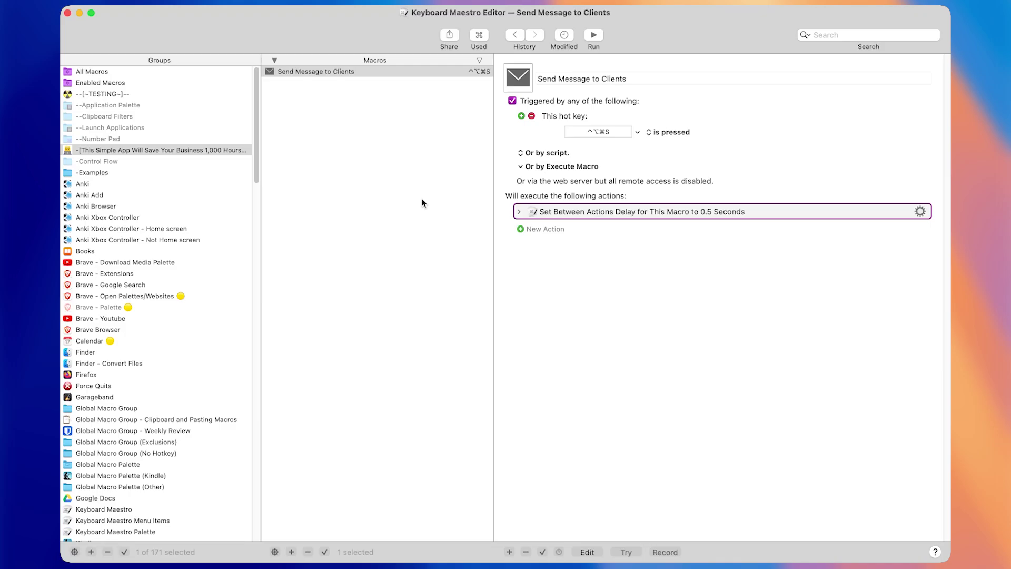
# - Switch to Firefox and copy the company name Randall-Smith from the Clients to Contact sheet into the Client Portal's Company Name field
pyautogui.press('super+Tab')
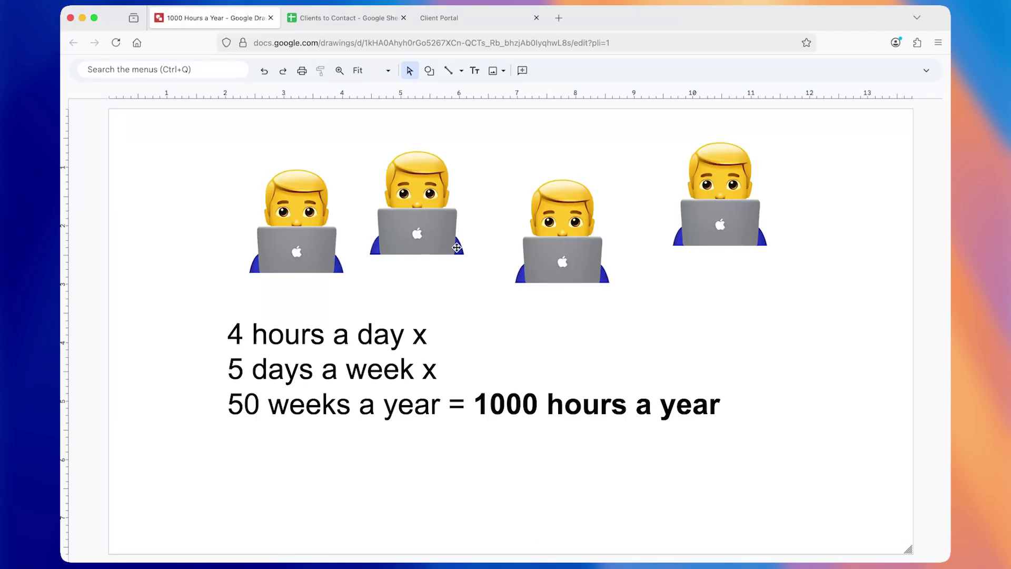
pyautogui.hotkey('ctrl', 'Tab')
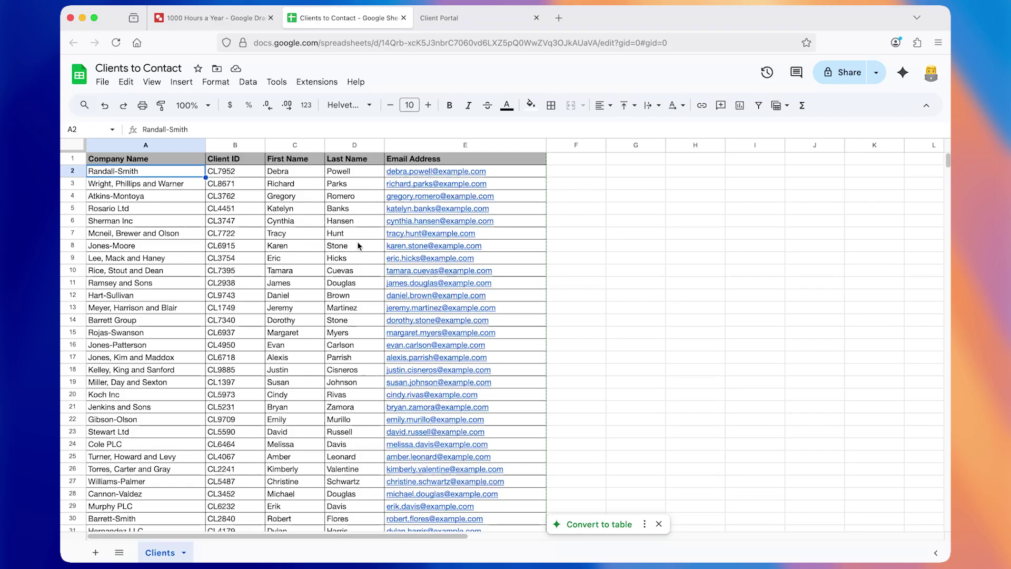
pyautogui.hotkey('ctrl', 'Tab')
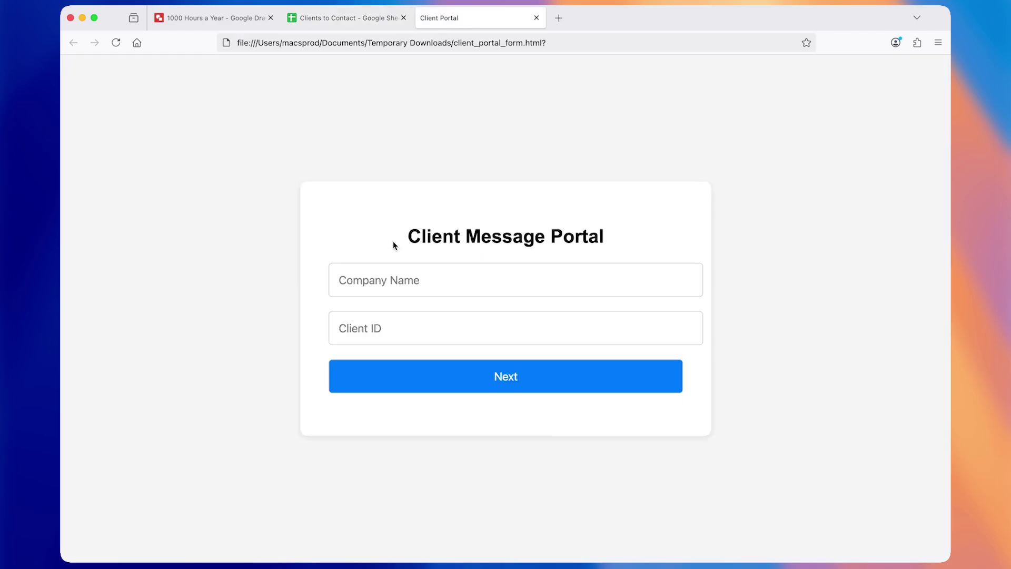
pyautogui.click(464, 265)
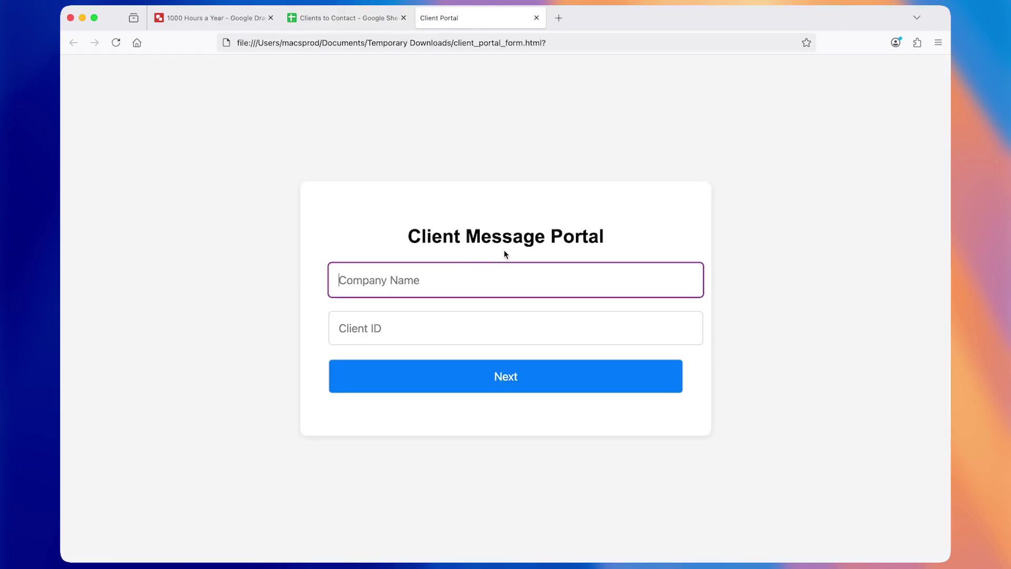
pyautogui.hotkey('ctrl', 'shift', 'Tab')
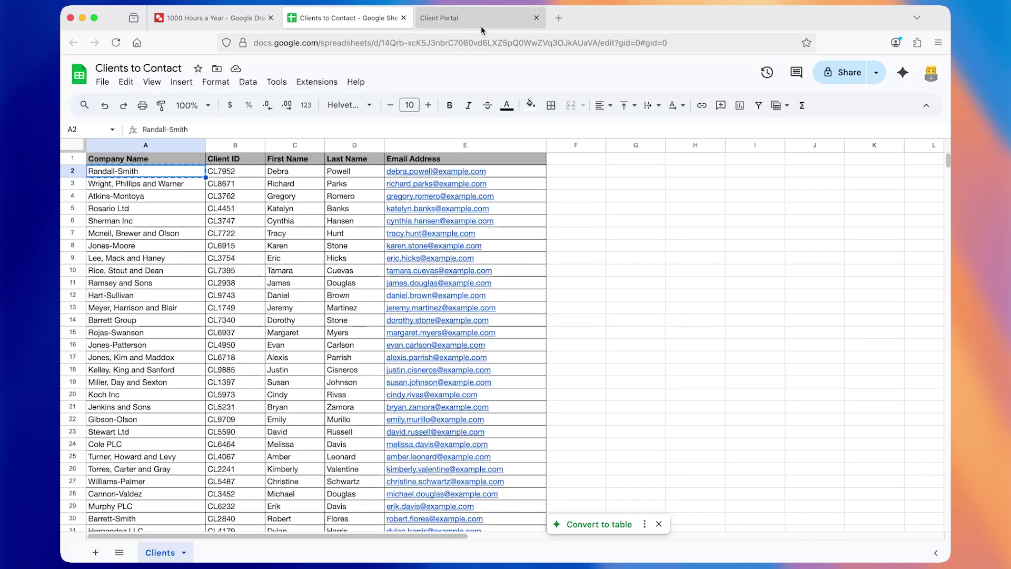
pyautogui.click(463, 17)
pyautogui.write('Randall-Smith')
pyautogui.click(377, 324)
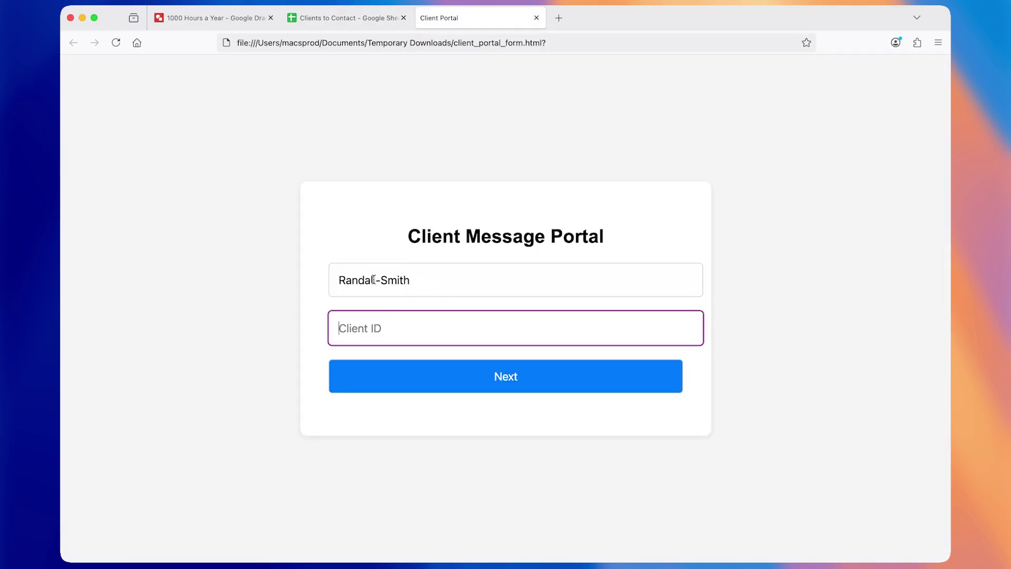
pyautogui.click(342, 18)
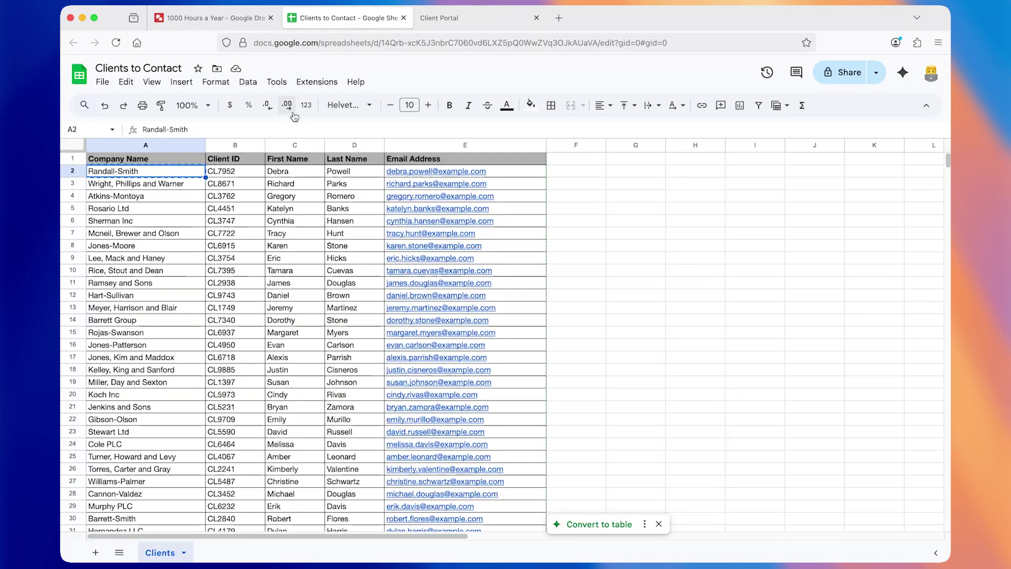
pyautogui.click(236, 172)
pyautogui.press('super+c')
pyautogui.click(464, 17)
pyautogui.press('super+v')
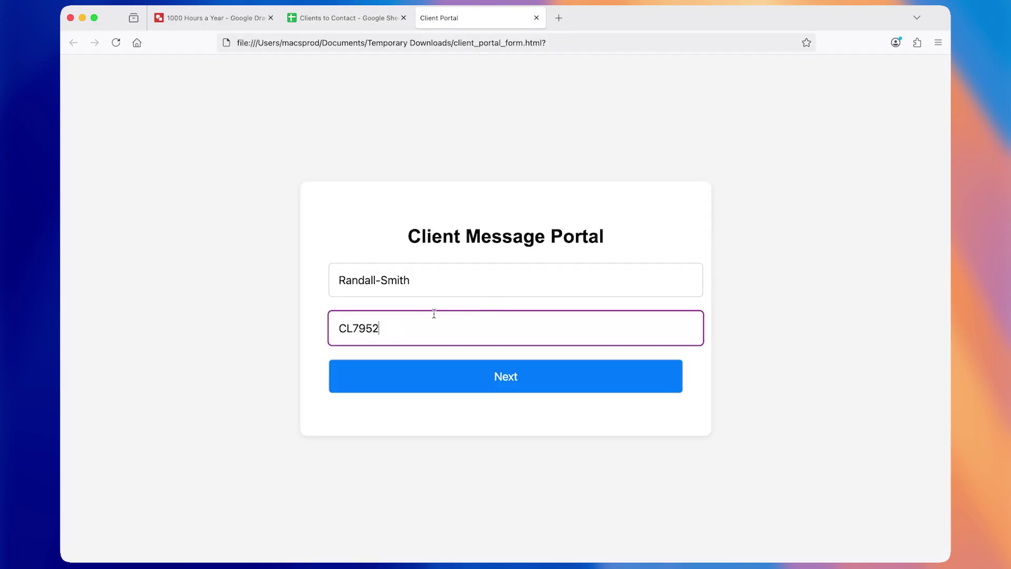
pyautogui.click(440, 375)
pyautogui.click(443, 305)
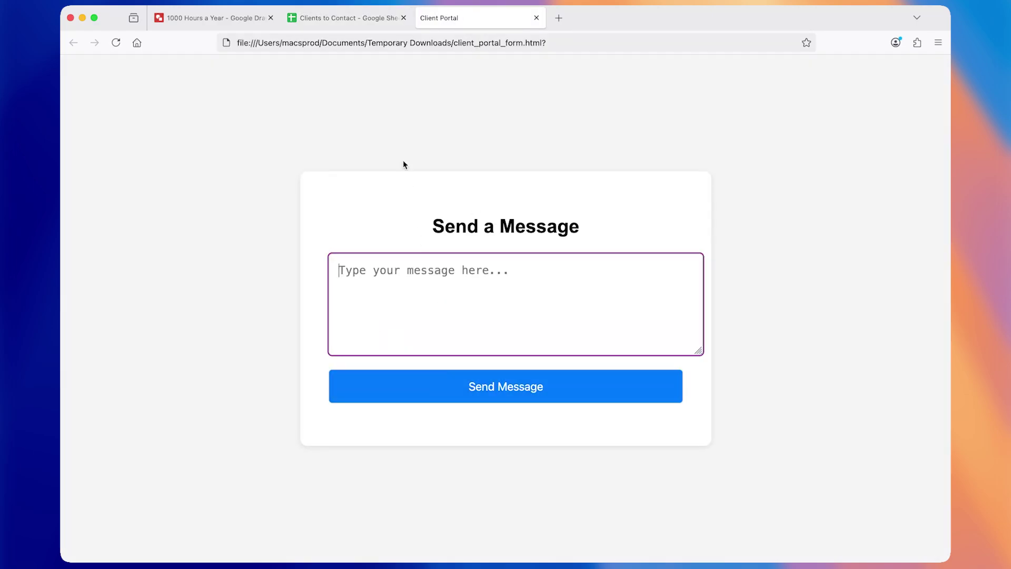
pyautogui.click(343, 24)
pyautogui.click(285, 175)
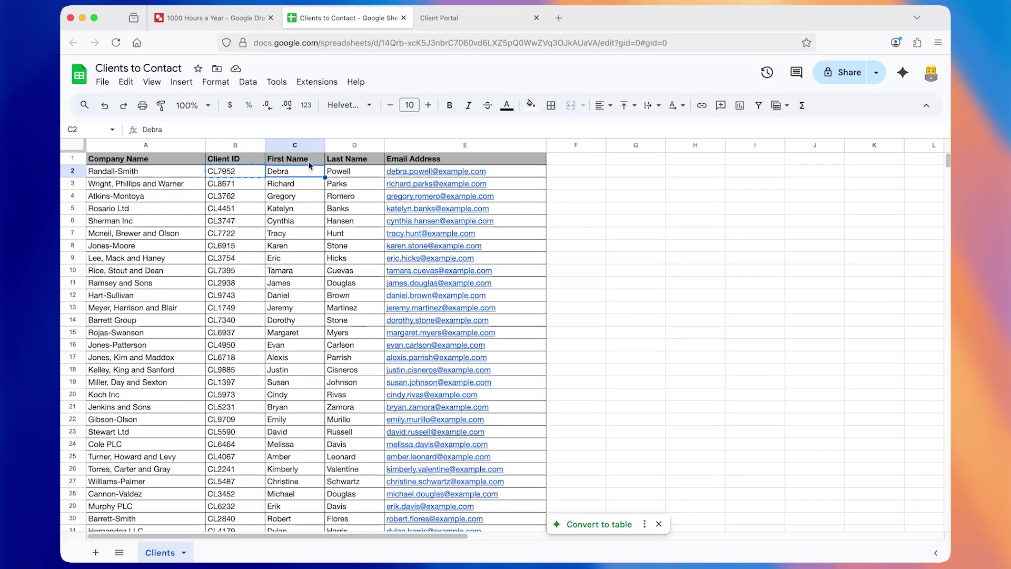
pyautogui.press('super+c')
pyautogui.click(480, 20)
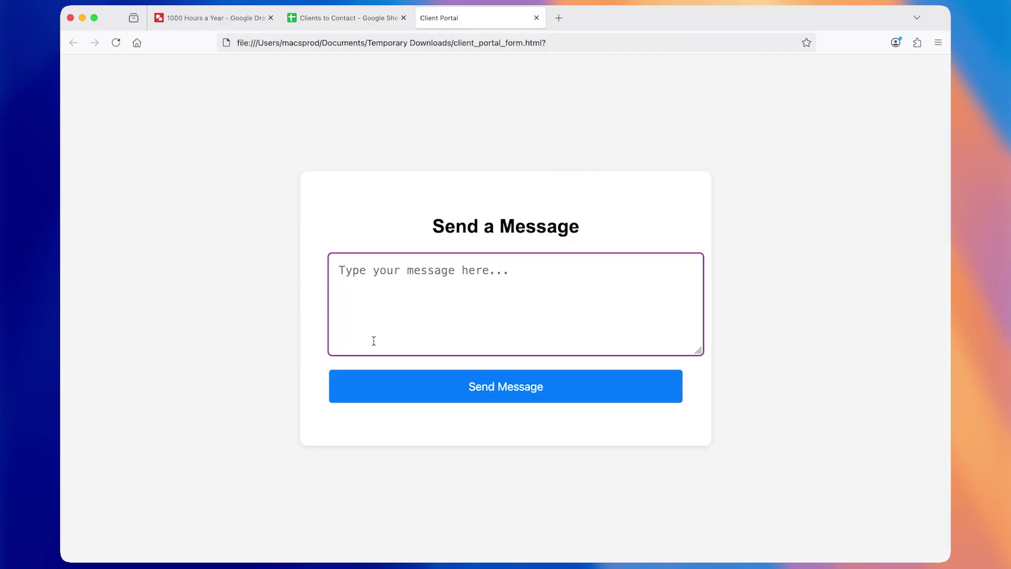
# - Write "Hi", the copied first name and ", your order is shipped!" in the portal's message field and send the message
pyautogui.write('Hi')
pyautogui.press('super+v')
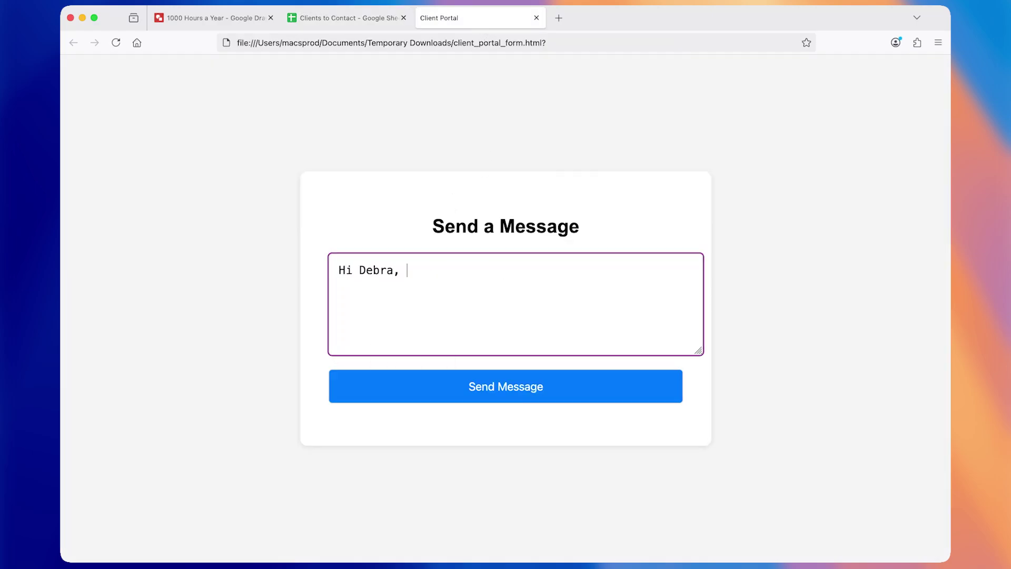
pyautogui.write(', your order is shipped!')
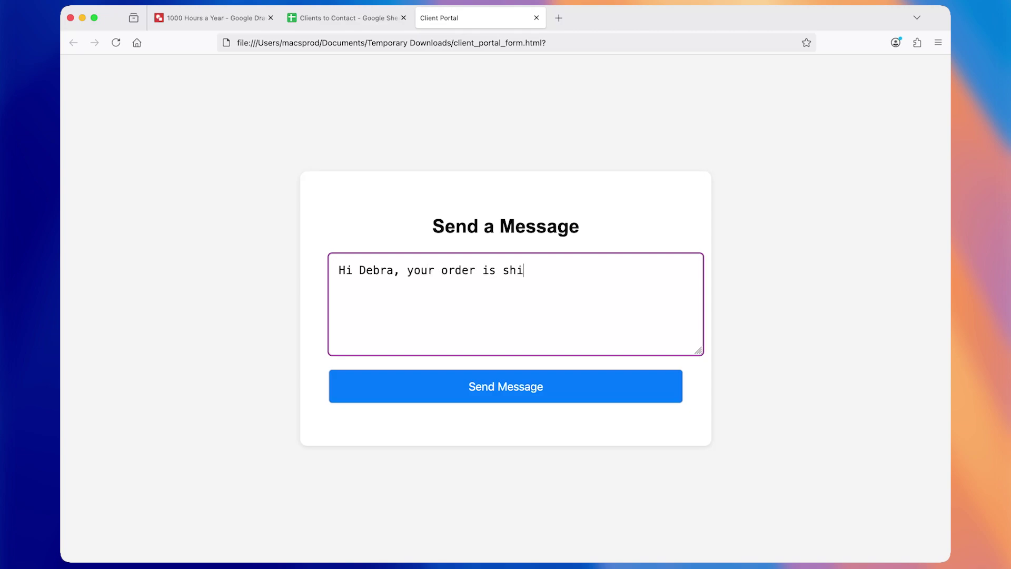
pyautogui.click(556, 387)
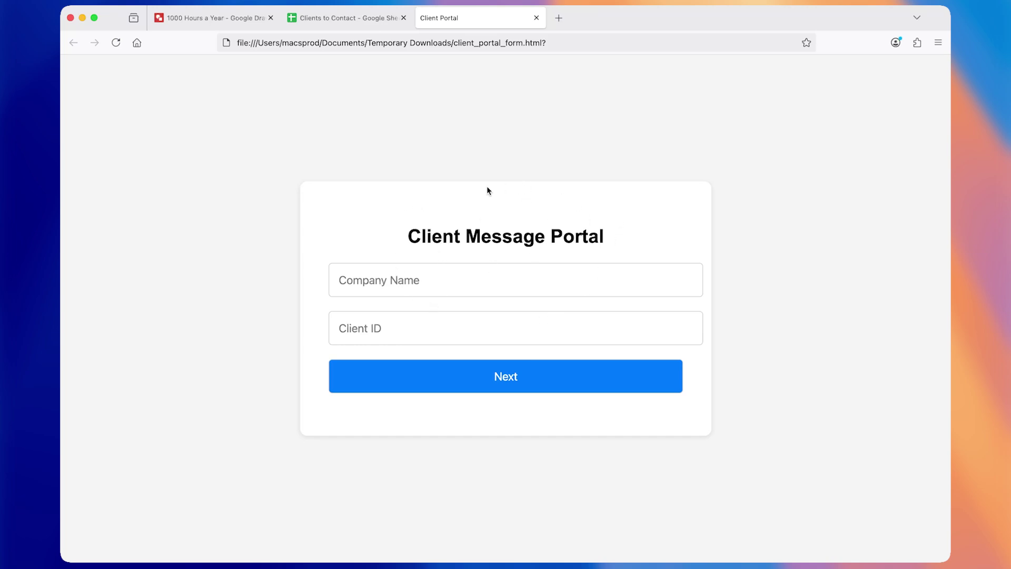
# - Return to the Clients to Contact sheet and select the Randall-Smith company name cell
pyautogui.hotkey('ctrl', 'shift', 'Tab')
pyautogui.scroll(-4, 255, 258)
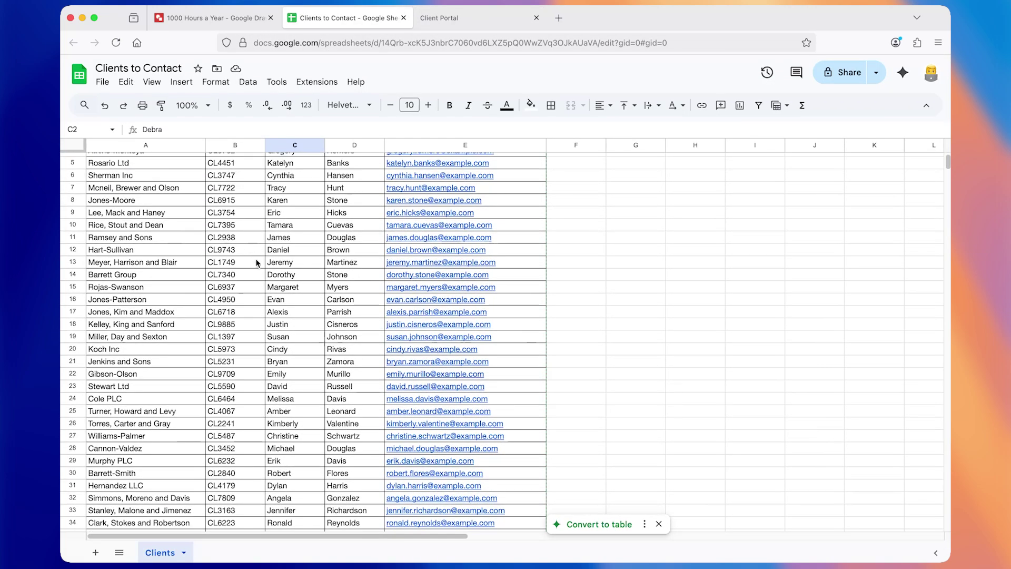
pyautogui.scroll(4, 258, 262)
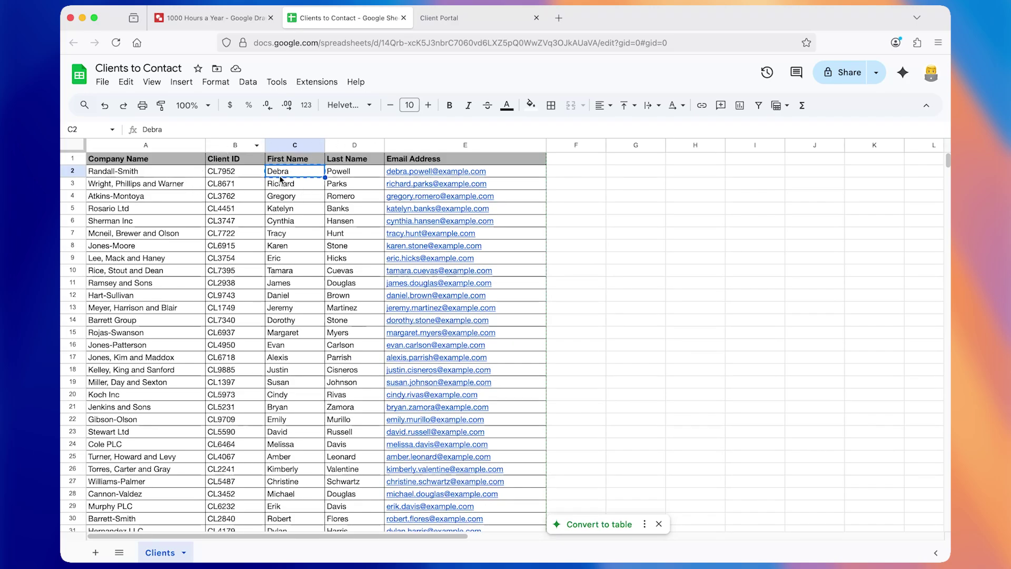
pyautogui.click(186, 175)
# - Switch to Keyboard Maestro, start recording into the Send Message to Clients macro, and return to the sheet in Firefox
pyautogui.press('super+Tab')
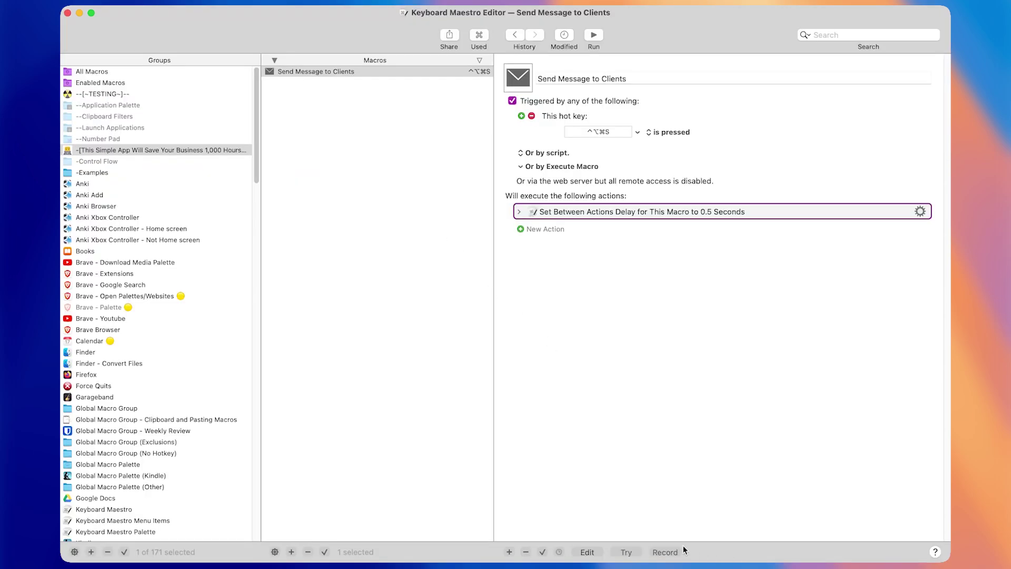
pyautogui.click(668, 548)
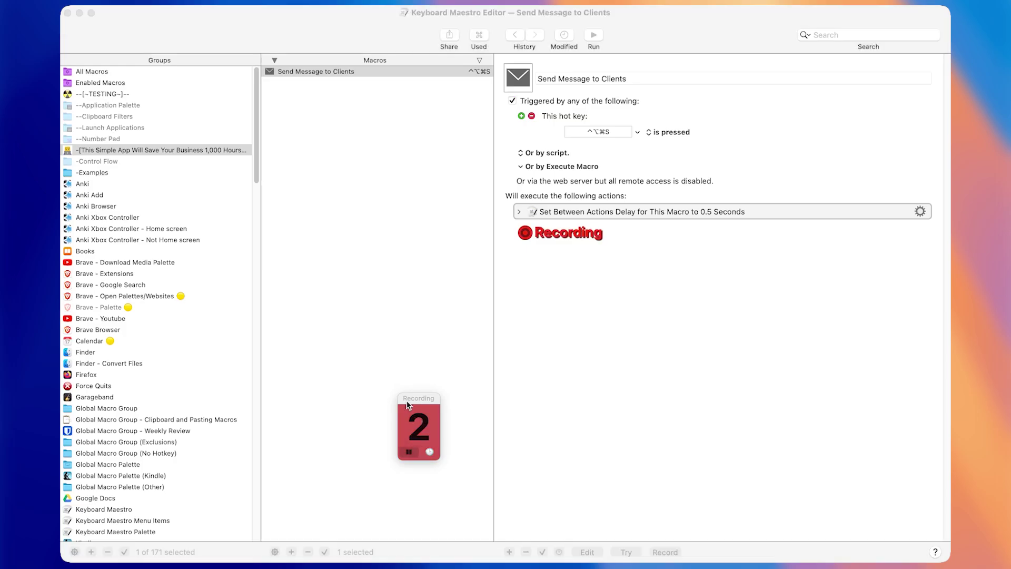
pyautogui.press('super+Tab')
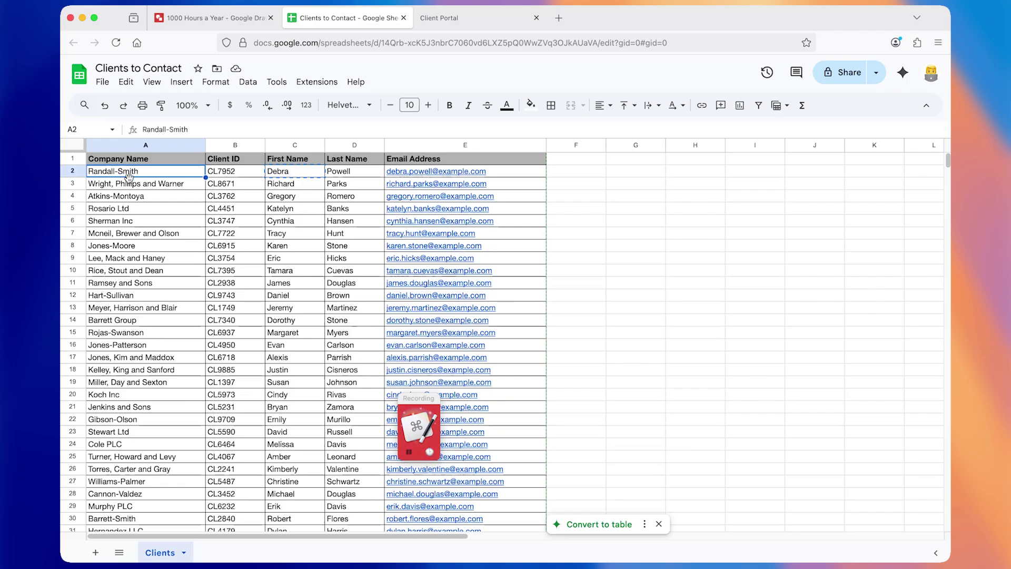
# - With the macro recording, copy the company name Randall-Smith from the sheet into the portal's Company Name field
pyautogui.hotkey('ctrl', 'c')
pyautogui.click(467, 22)
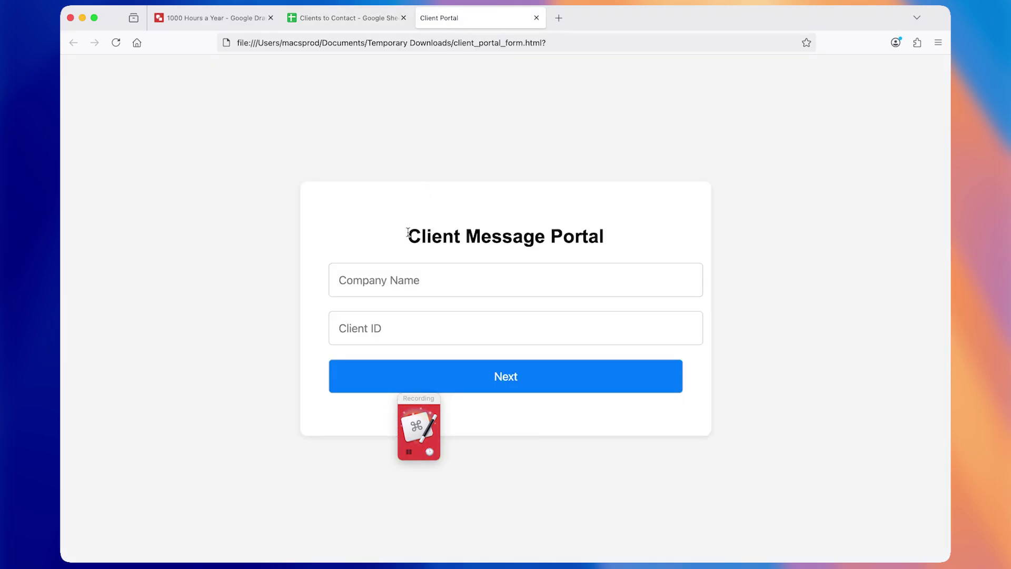
pyautogui.press('Tab')
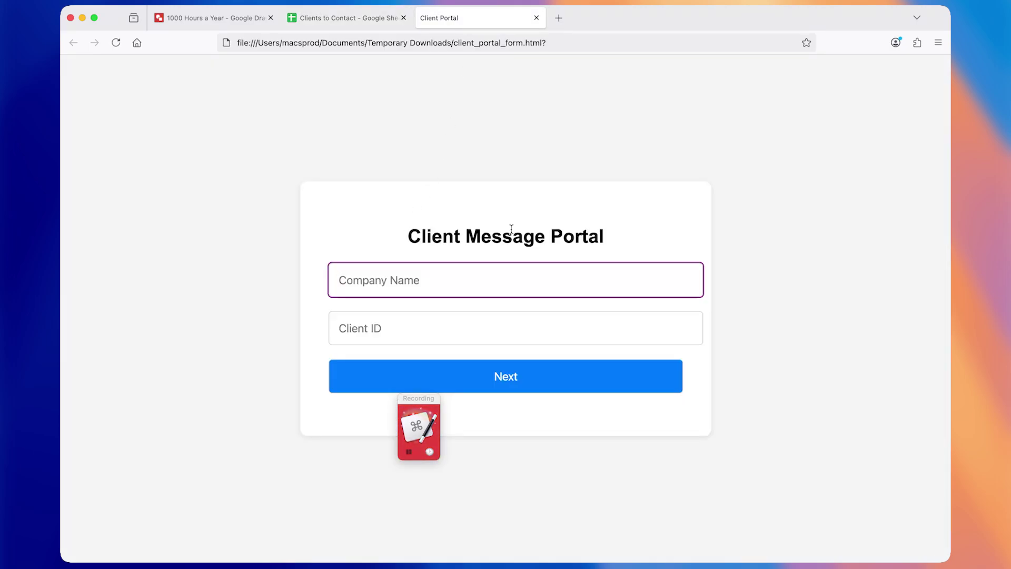
pyautogui.press('super+v')
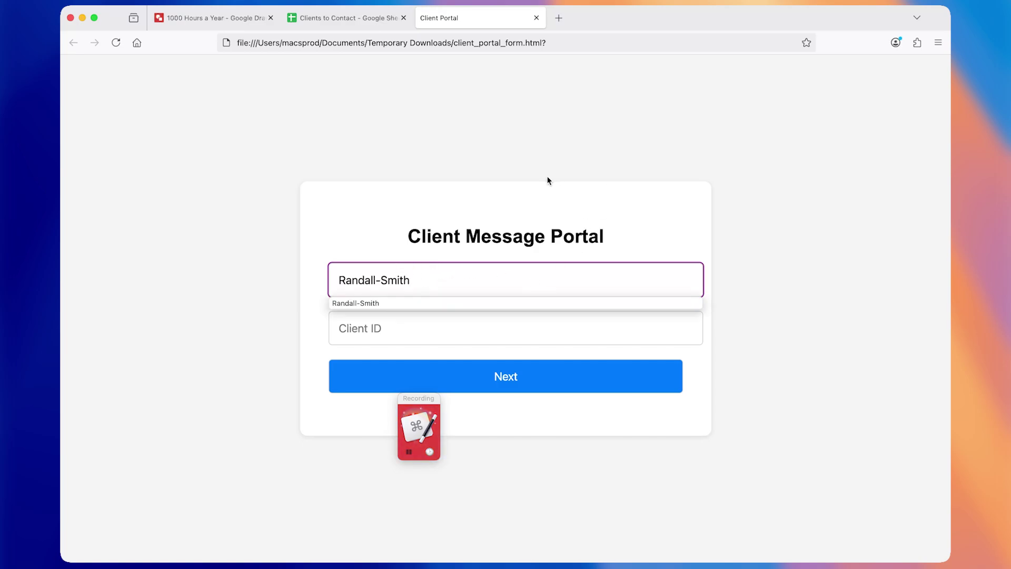
# - Record copying the Randall-Smith client ID from the sheet into the portal's Client ID field and continue to the message page
pyautogui.press('Tab')
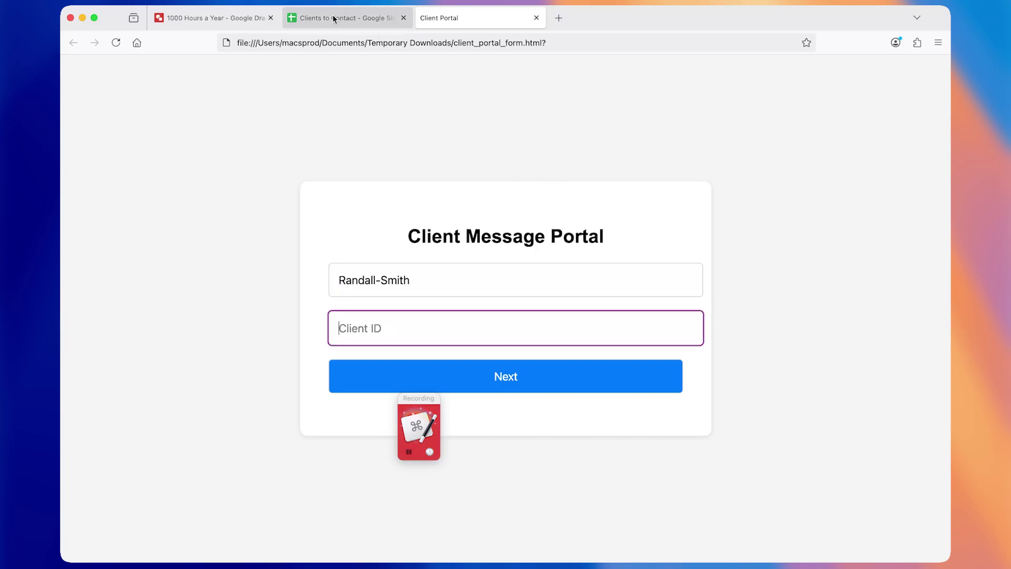
pyautogui.click(364, 17)
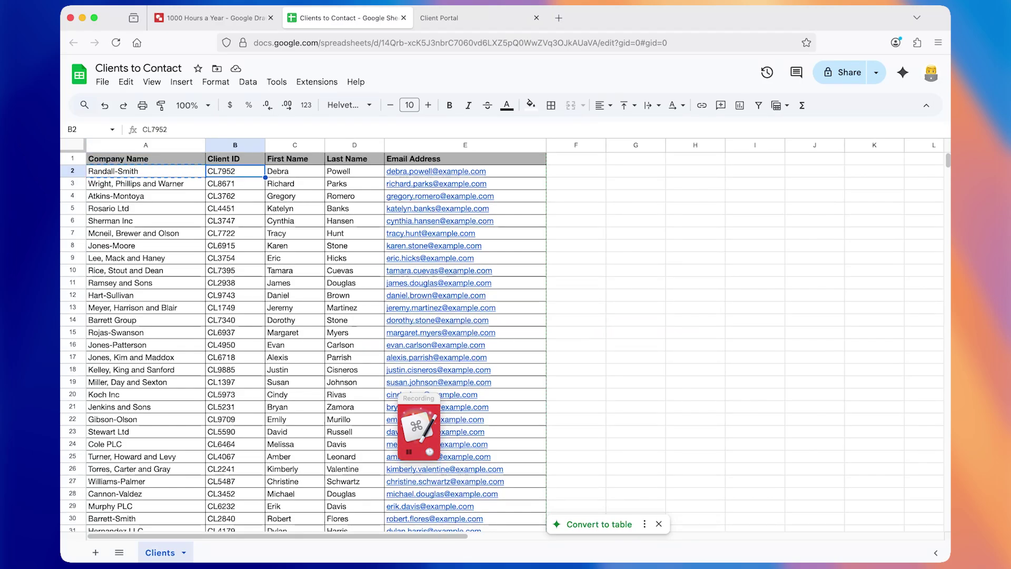
pyautogui.click(446, 16)
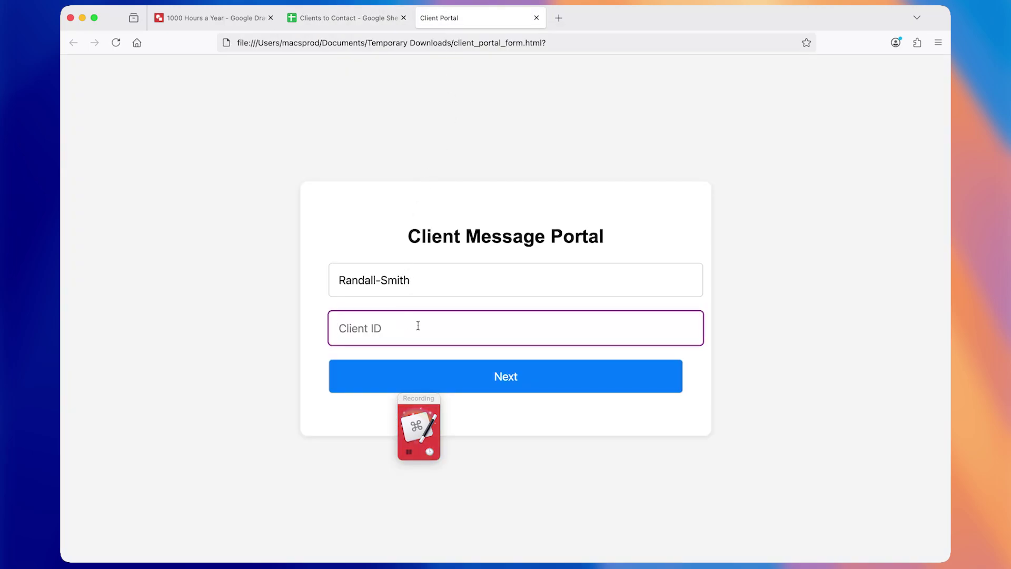
pyautogui.press('super+v')
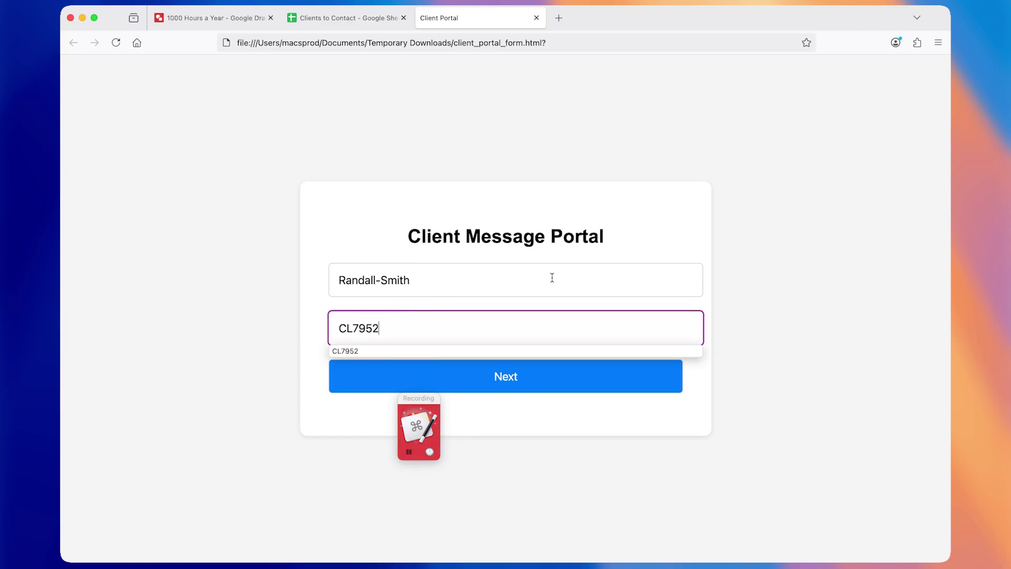
pyautogui.press('Tab')
pyautogui.click(570, 365)
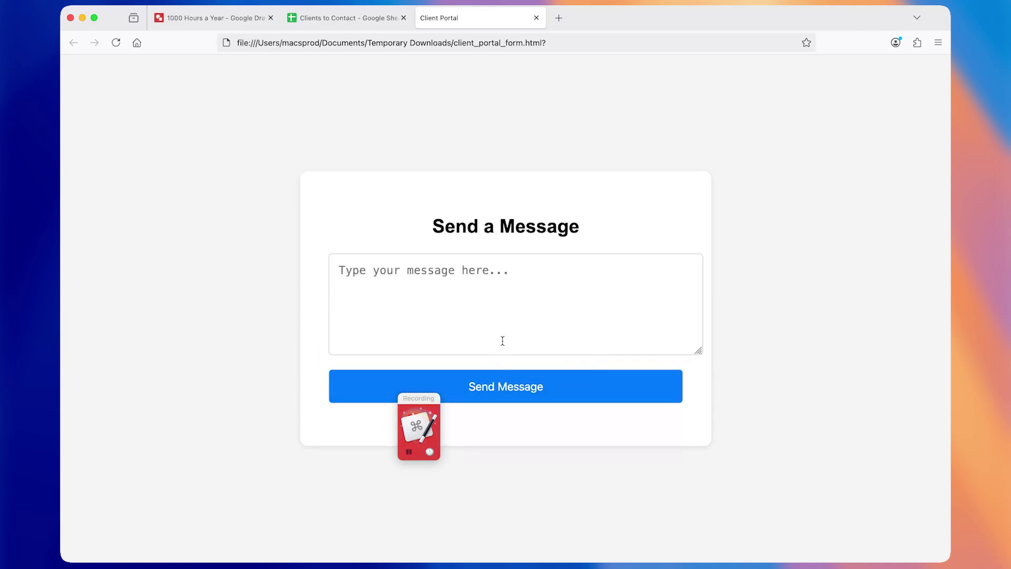
# - Activate the portal's message field, copy the Randall-Smith contact's first name from the sheet, and return to the message page
pyautogui.click(521, 293)
pyautogui.click(340, 16)
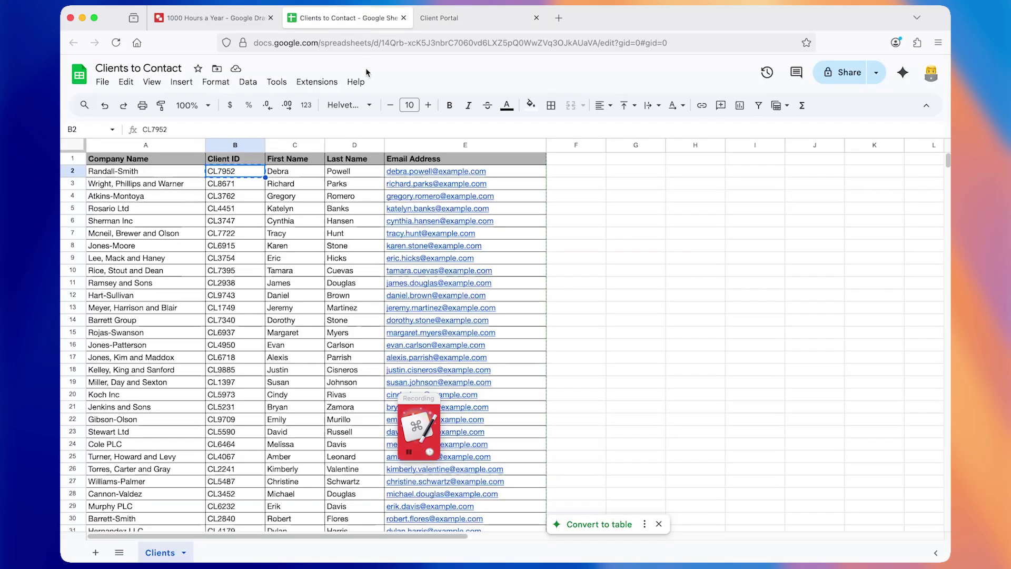
pyautogui.press('Right')
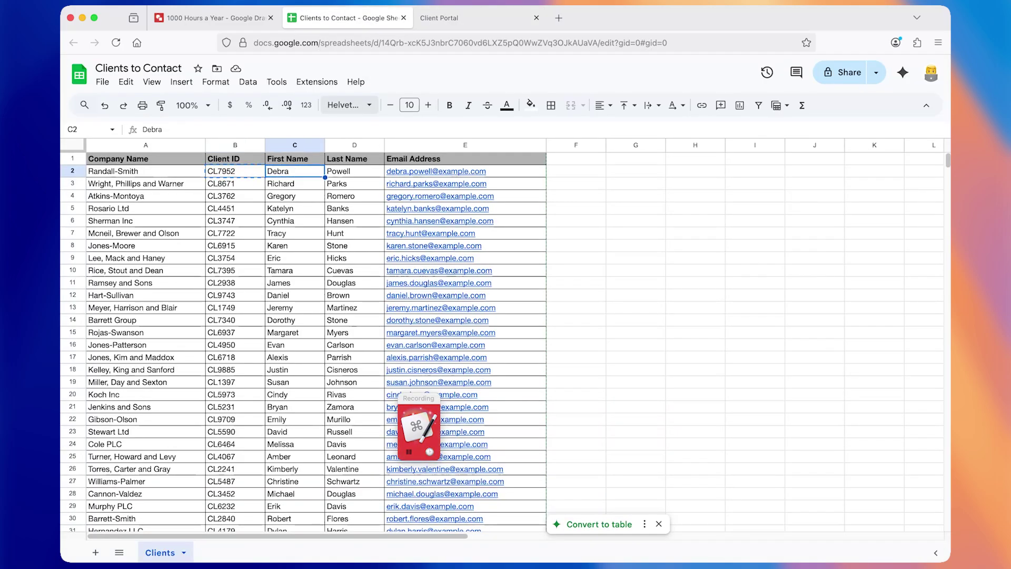
pyautogui.click(464, 17)
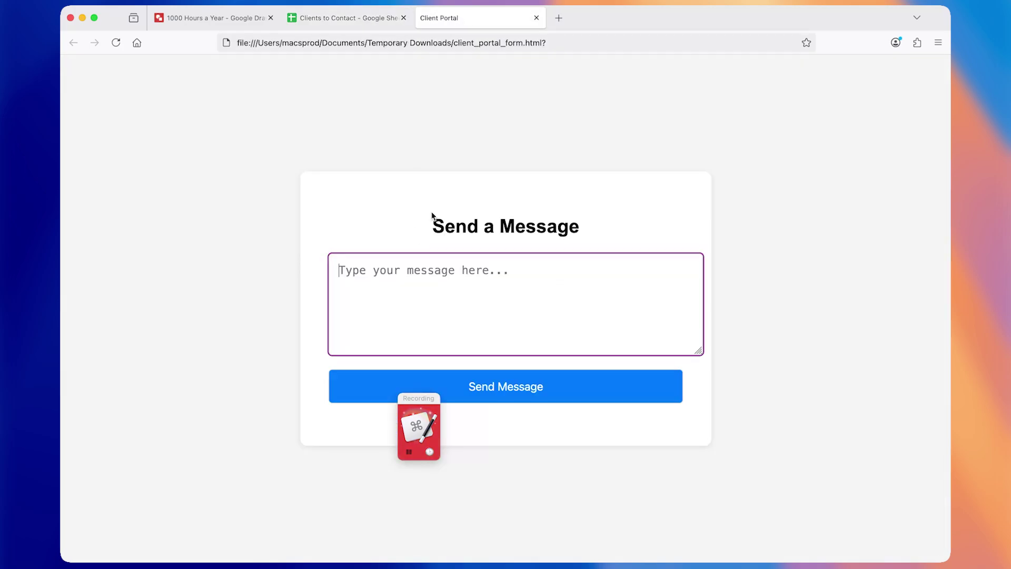
# - Record entering "Hi ", the copied first name and ", your order is shipped!" in the message field, and send the message
pyautogui.write('Hi ')
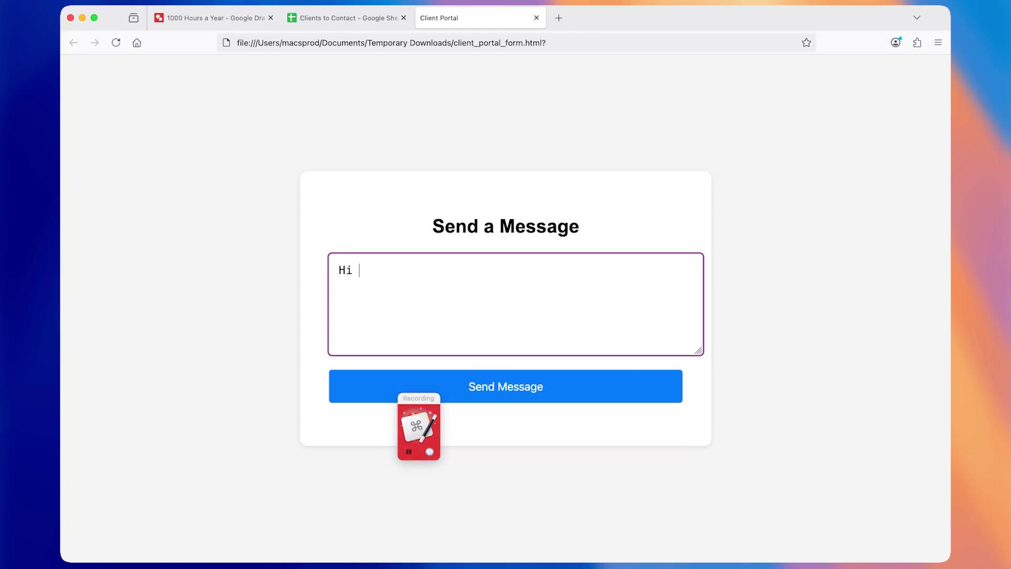
pyautogui.write('Debra, your order ')
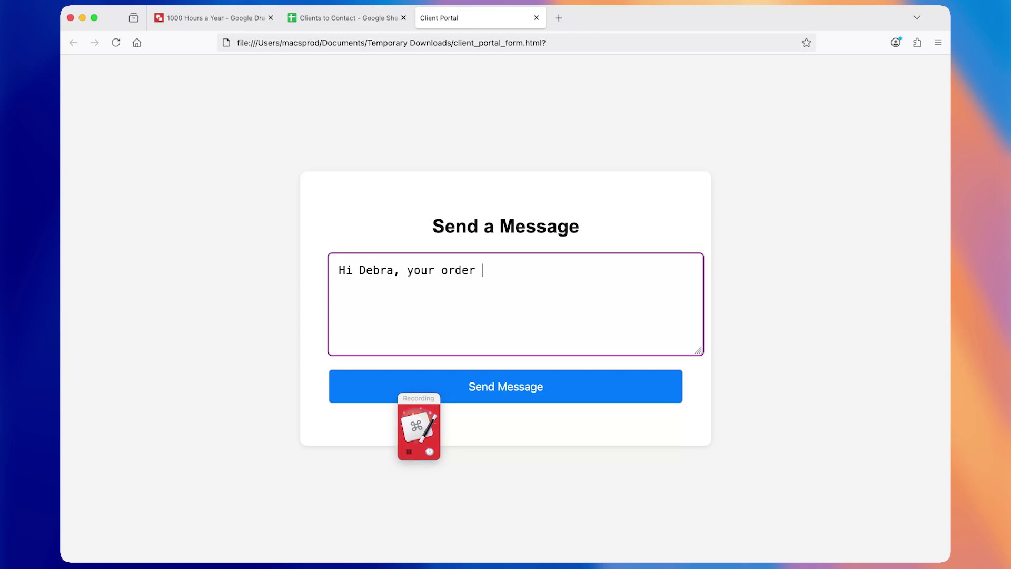
pyautogui.write('is shipped!')
pyautogui.press('Tab')
pyautogui.press('Return')
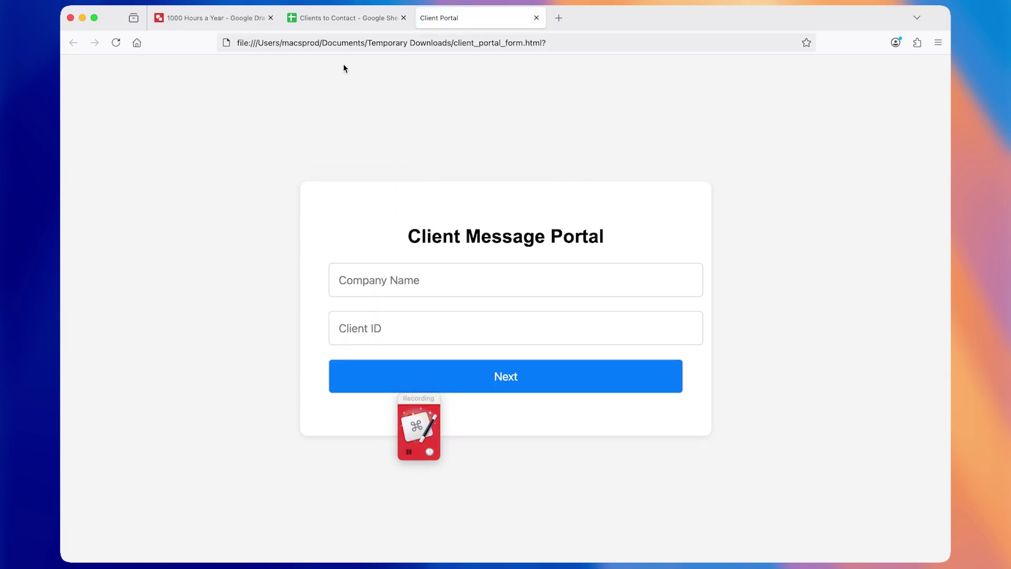
# - Return to the Clients to Contact sheet and select the company name Wright, Phillips and Warner in the following row
pyautogui.click(339, 18)
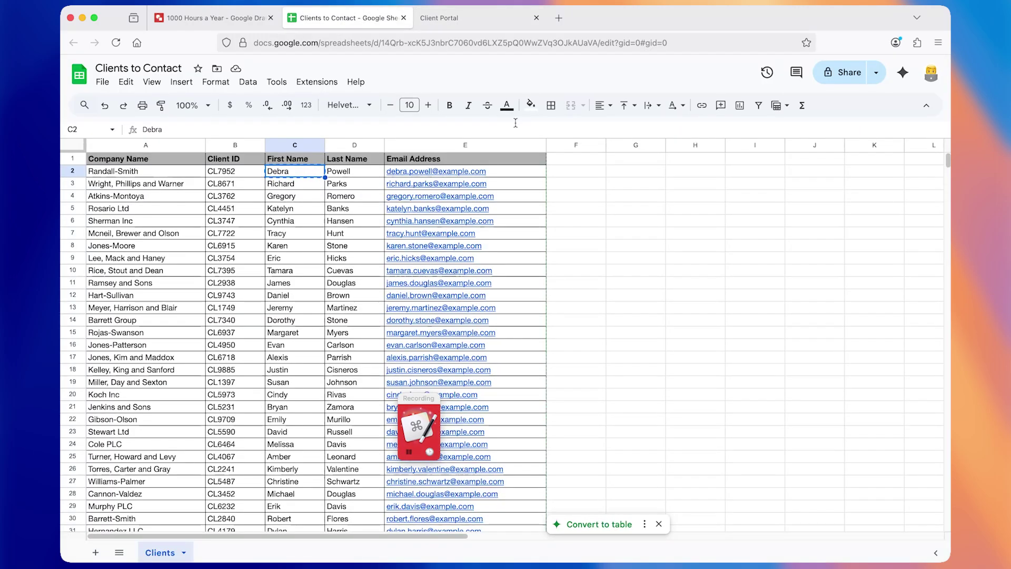
pyautogui.press('Down')
pyautogui.press('Left')
pyautogui.press('Left')
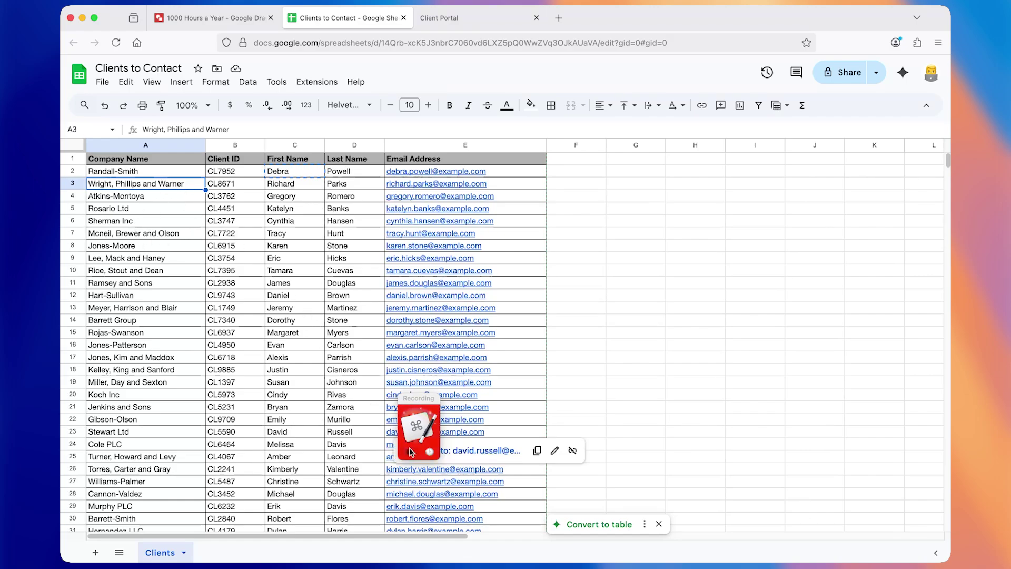
# - Switch to Keyboard Maestro and examine the recorded keystroke, click and text insertion actions in the Send Message to Clients macro
pyautogui.press('super+Tab')
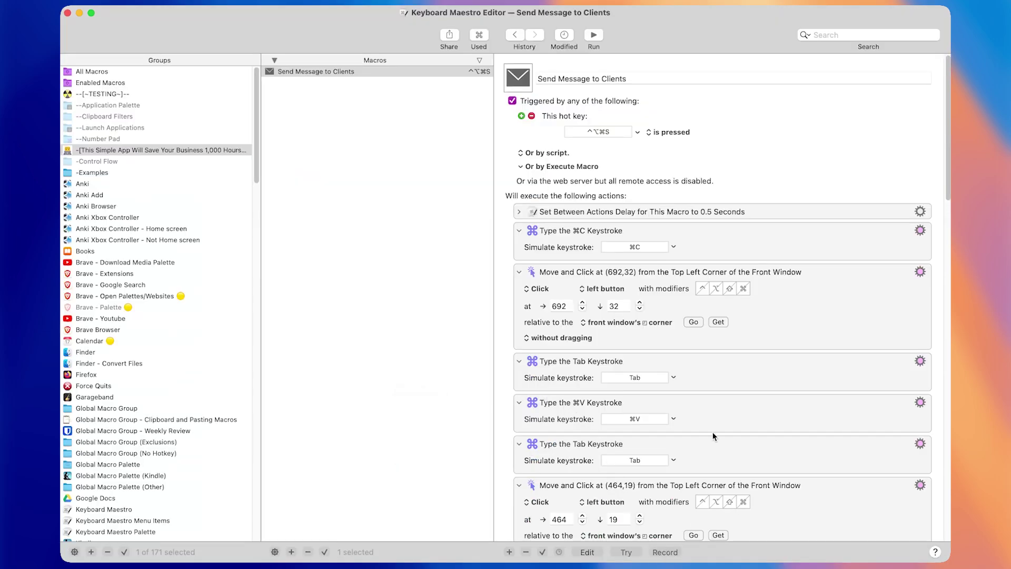
pyautogui.scroll(-10, 713, 437)
pyautogui.scroll(-2, 723, 361)
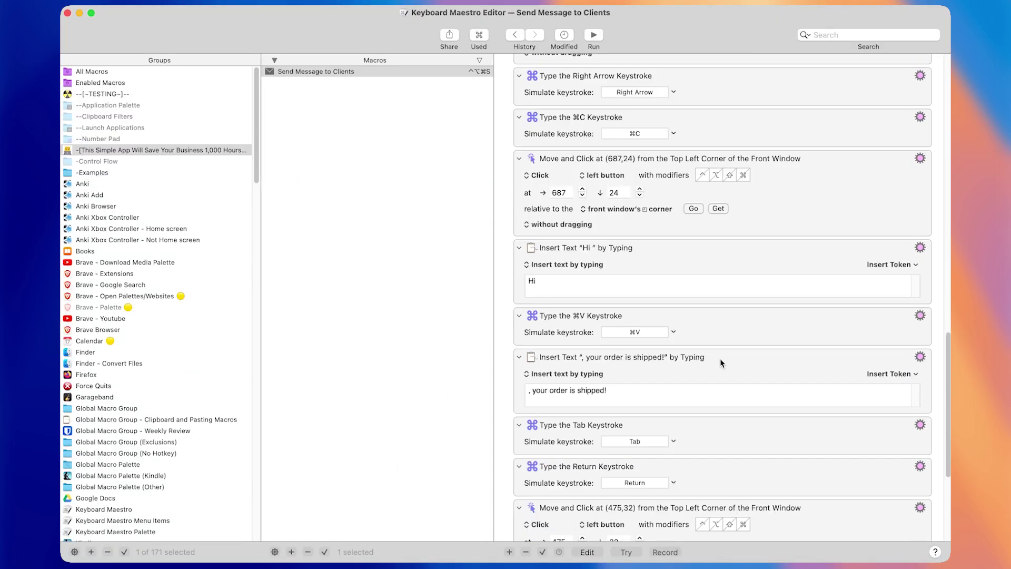
pyautogui.scroll(-3, 719, 358)
pyautogui.scroll(15, 729, 377)
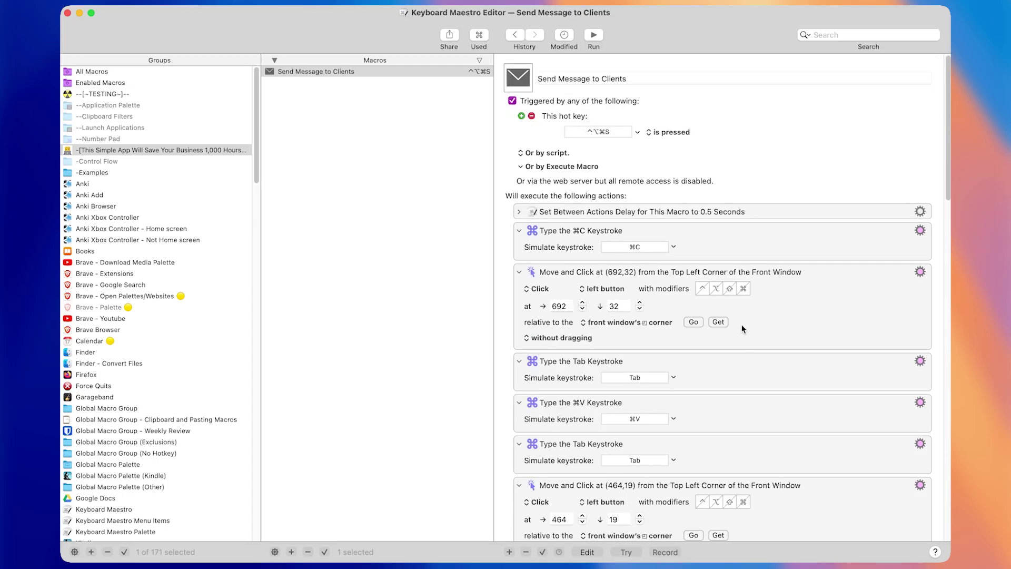
pyautogui.click(641, 238)
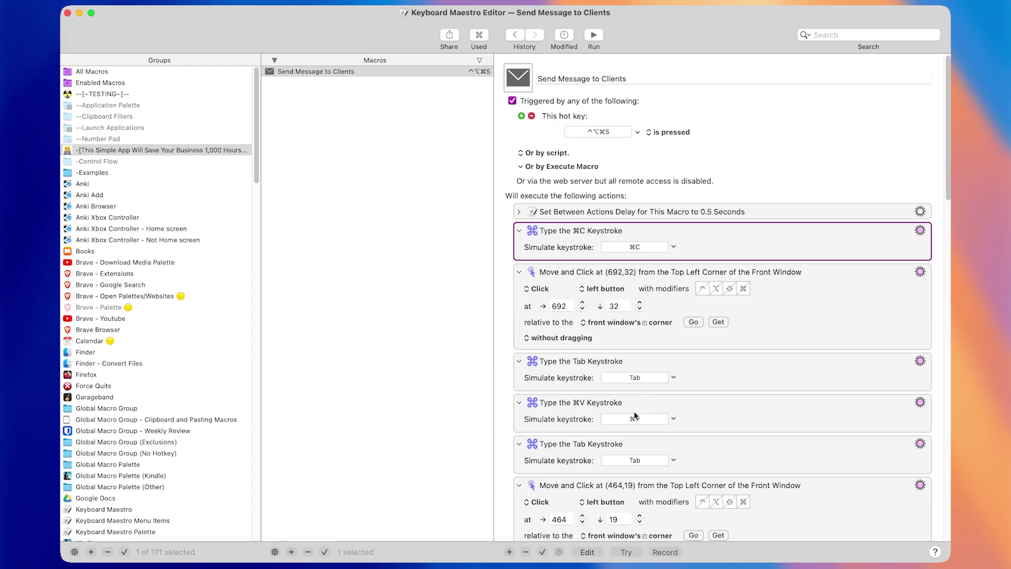
pyautogui.click(652, 345)
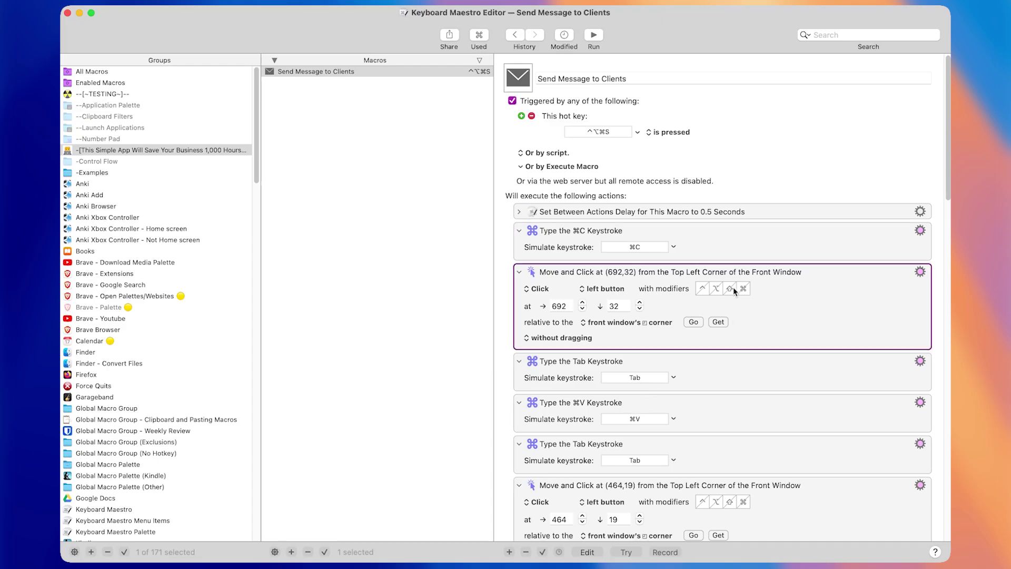
pyautogui.scroll(-10, 648, 248)
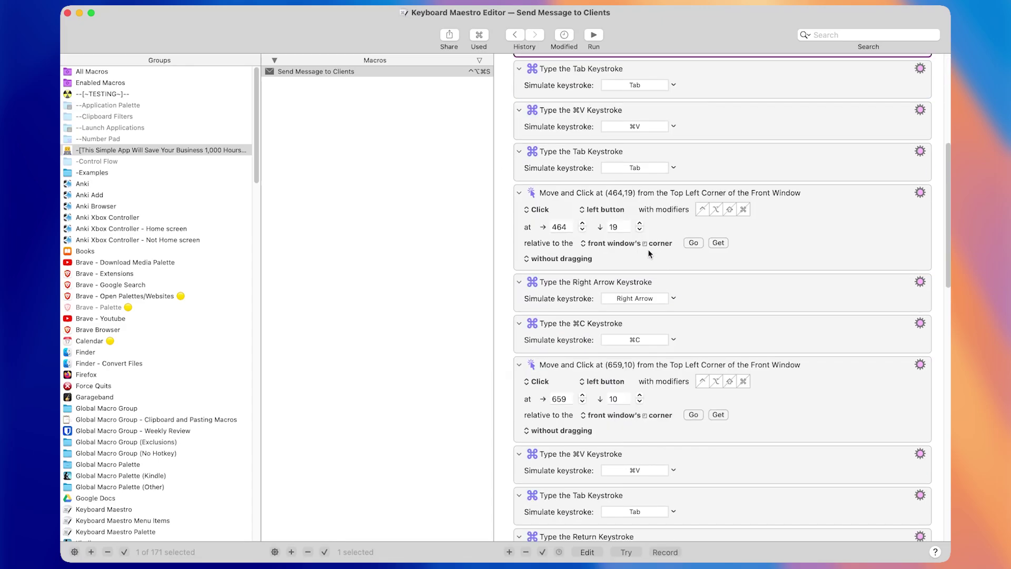
pyautogui.scroll(-5, 648, 248)
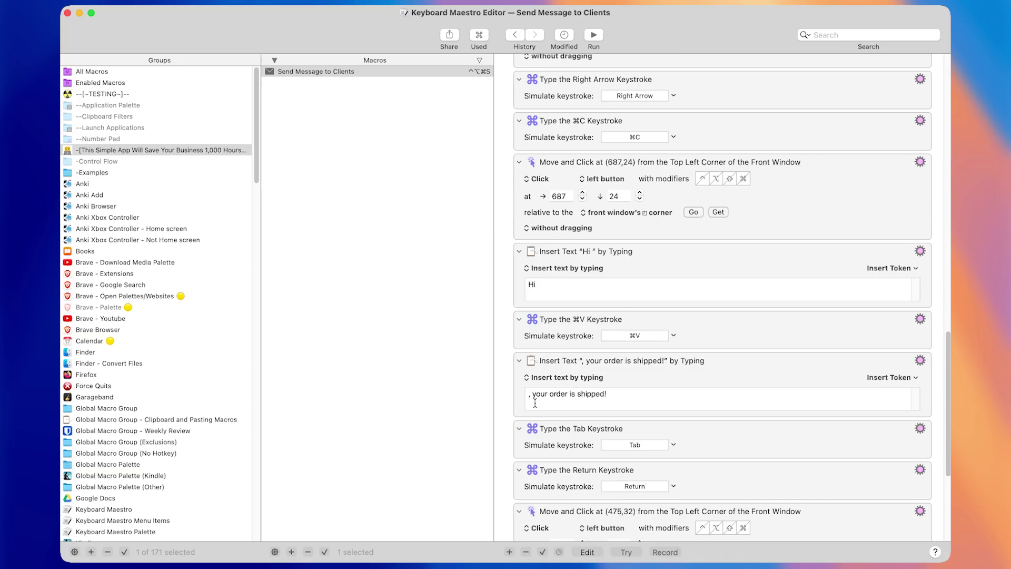
pyautogui.scroll(-2, 574, 408)
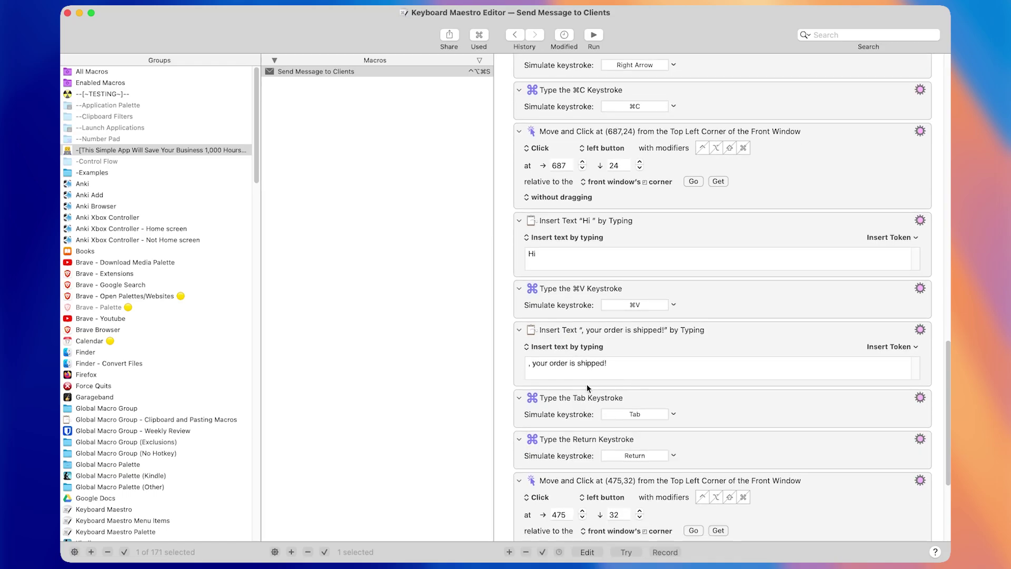
# - Review the recorded actions and expand the Set Between Actions Delay action at the beginning of the Send Message to Clients macro
pyautogui.scroll(-3, 594, 378)
pyautogui.scroll(8, 636, 340)
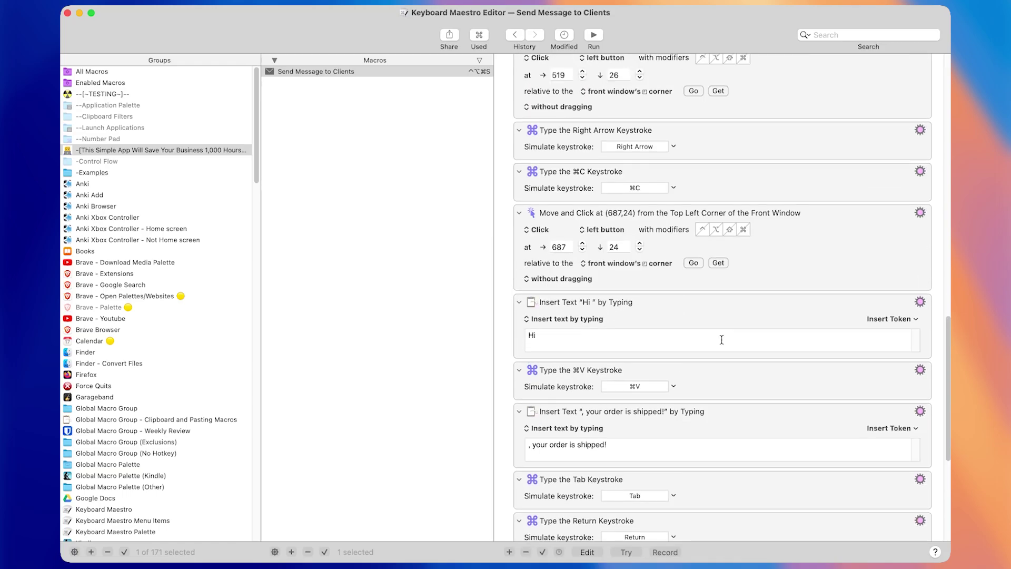
pyautogui.scroll(10, 713, 340)
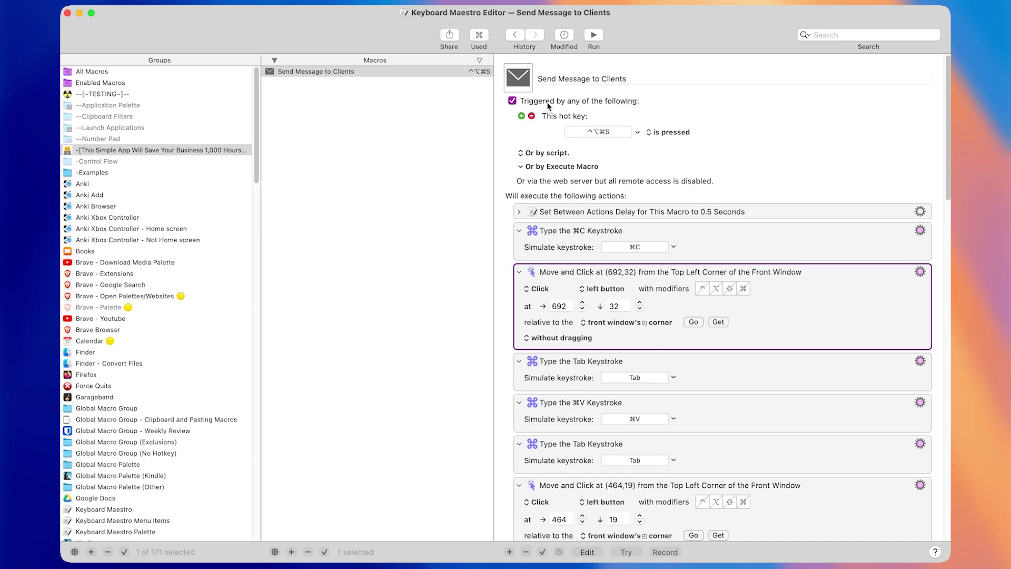
pyautogui.click(593, 213)
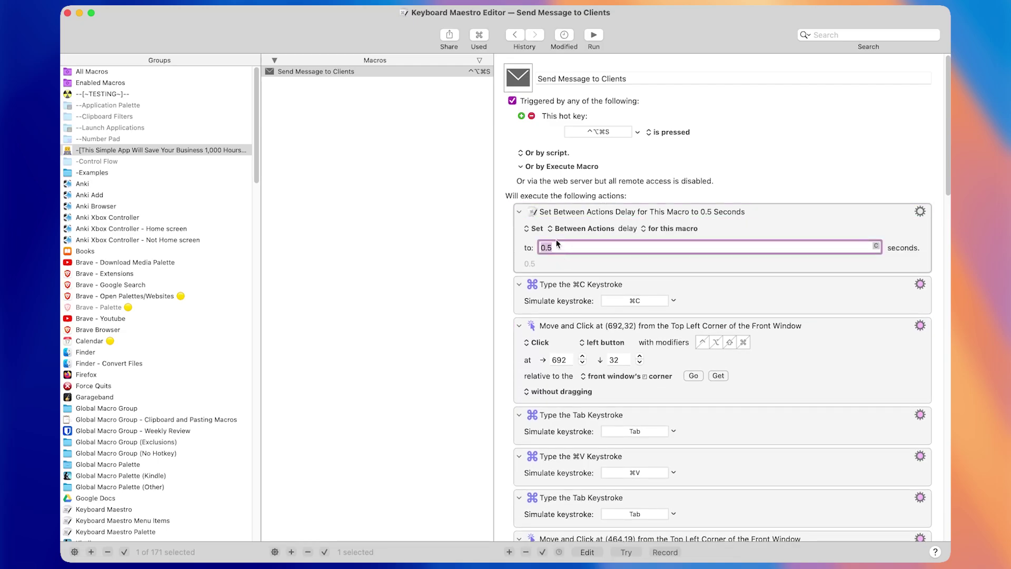
pyautogui.click(560, 256)
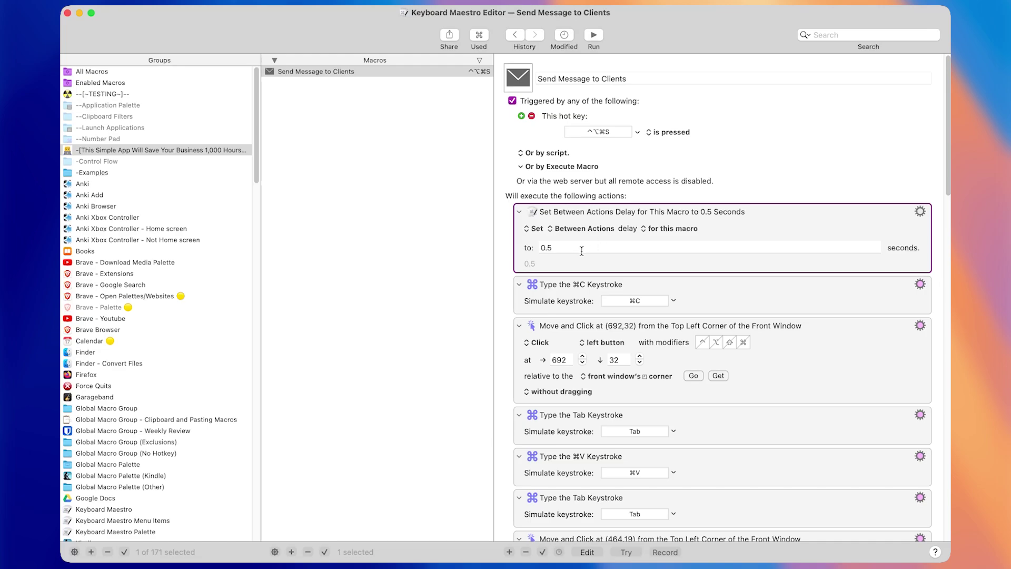
# - Switch to the browser and enter the company name Wright, Phillips and Warner in the Client Portal form
pyautogui.press('super+Tab')
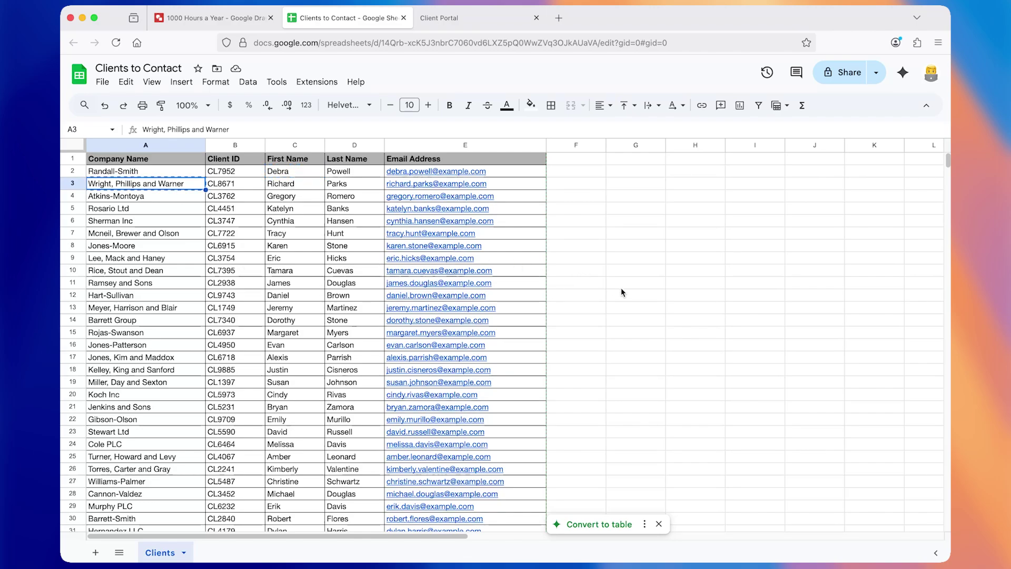
pyautogui.click(468, 23)
pyautogui.press('Tab')
pyautogui.write('Wright, Phillips and Warner')
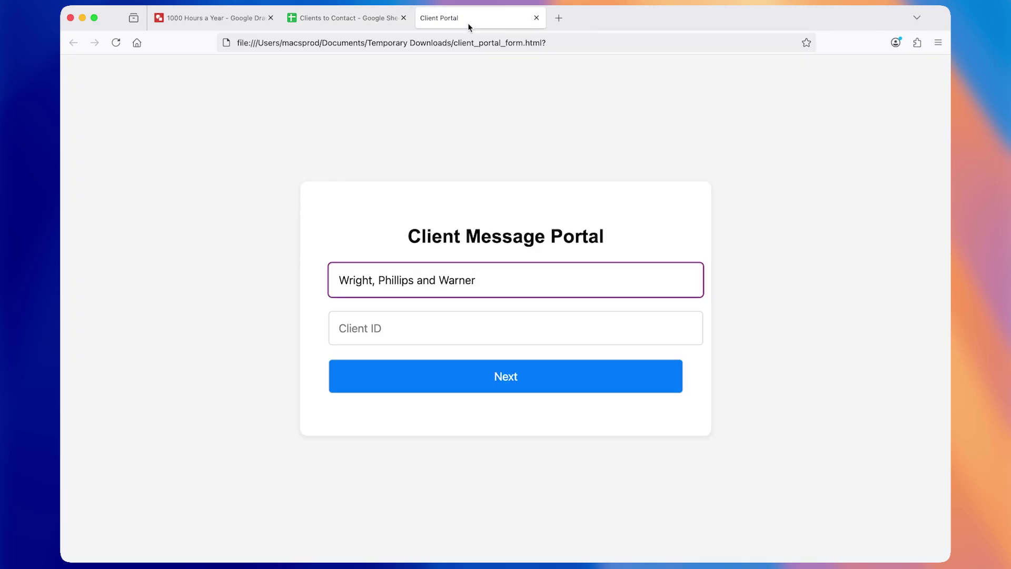
pyautogui.press('Tab')
# - Copy the Wright, Phillips and Warner client ID from the sheet into the portal form and proceed to the message page
pyautogui.hotkey('ctrl', 'shift', 'Tab')
pyautogui.press('Right')
pyautogui.press('super+c')
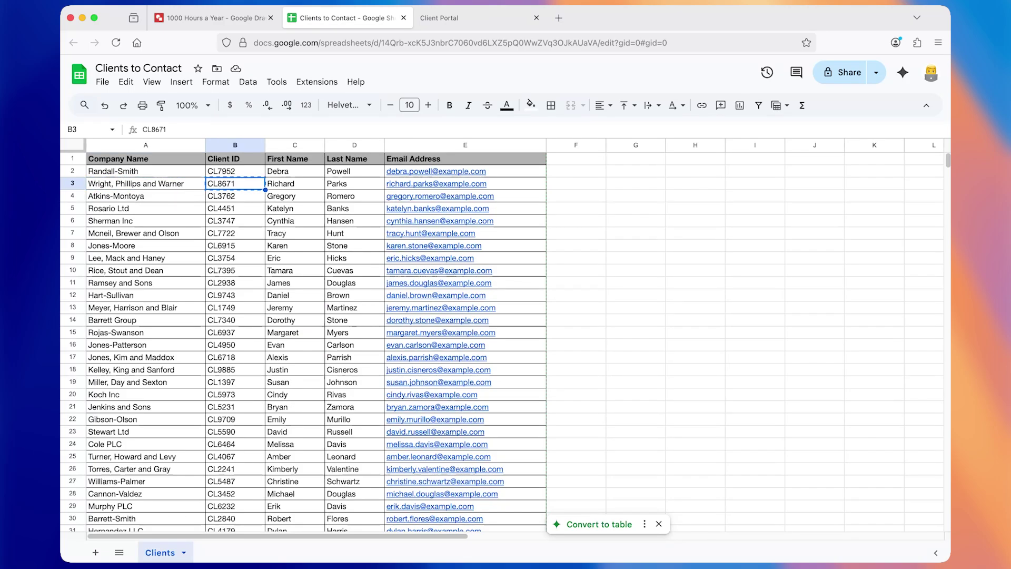
pyautogui.hotkey('ctrl', 'Tab')
pyautogui.press('super+v')
pyautogui.press('Tab')
pyautogui.press('Return')
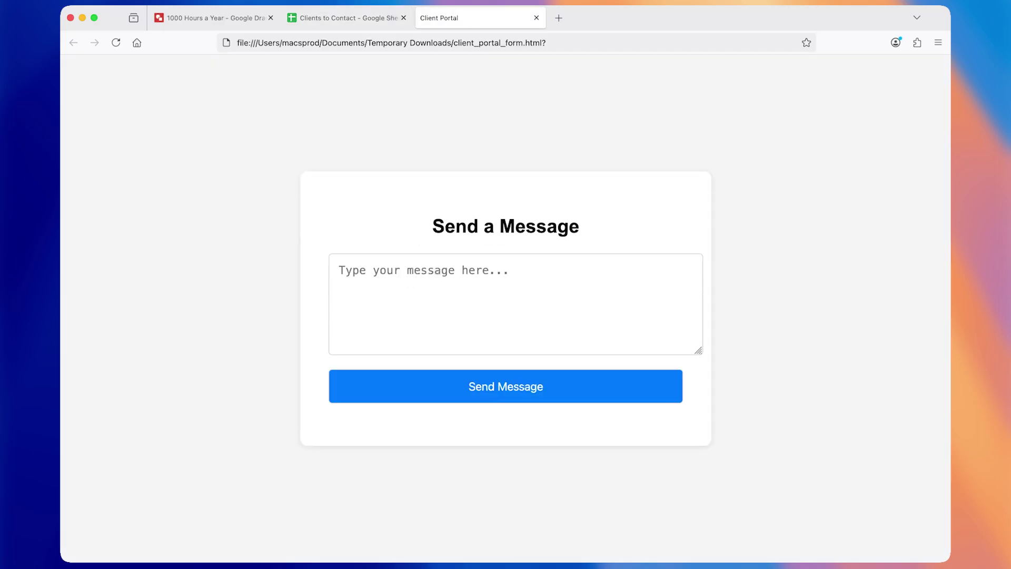
# - Send the Wright, Phillips and Warner contact a message of "Hi ", the first name copied from the sheet and ", your order is shipped!"
pyautogui.press('Tab')
pyautogui.hotkey('ctrl', 'shift', 'Tab')
pyautogui.press('Right')
pyautogui.press('super+c')
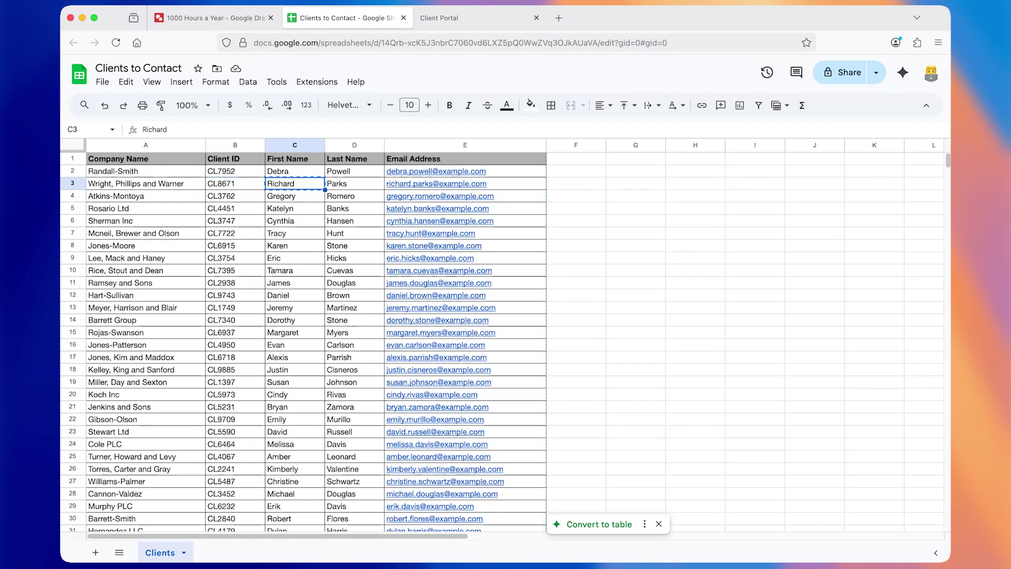
pyautogui.hotkey('ctrl', 'Tab')
pyautogui.write('Hi')
pyautogui.press('super+v')
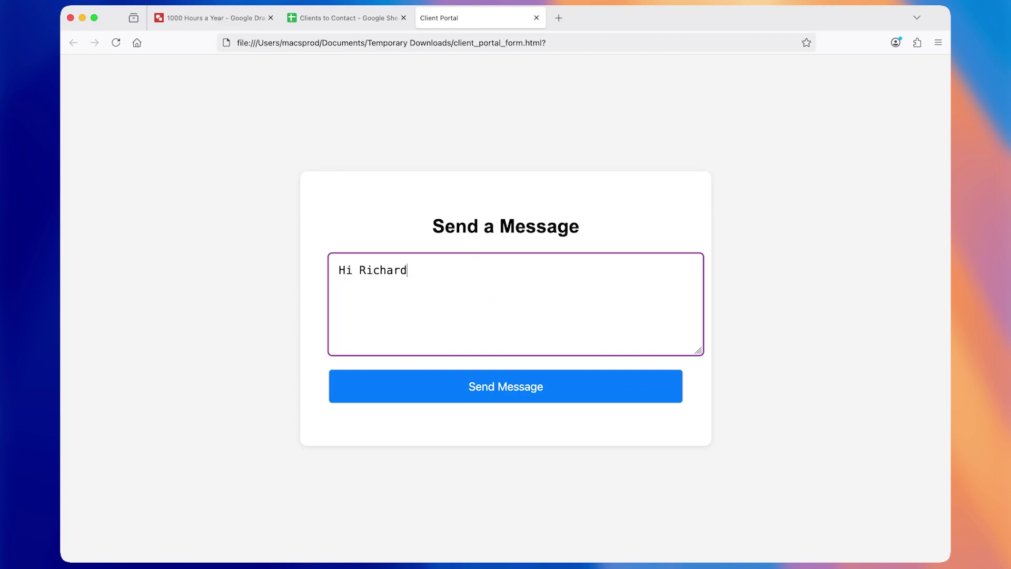
pyautogui.write(', your order is shipped!')
pyautogui.press('Tab')
pyautogui.press('Return')
# - Return to the Clients to Contact sheet and select the company name Atkins-Montoya in the following row
pyautogui.hotkey('ctrl', 'shift', 'Tab')
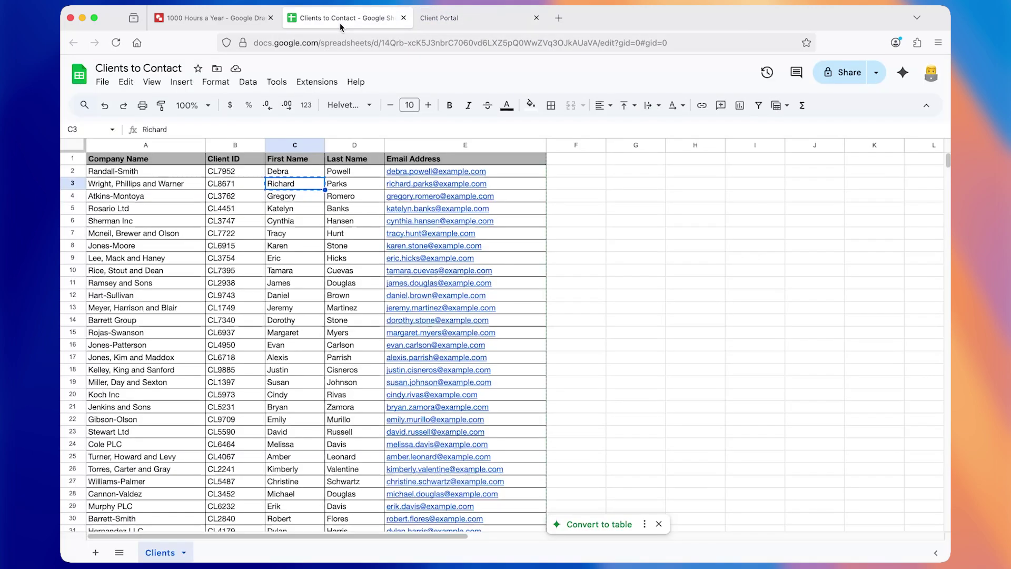
pyautogui.press('Down')
pyautogui.press('Left')
pyautogui.press('Left')
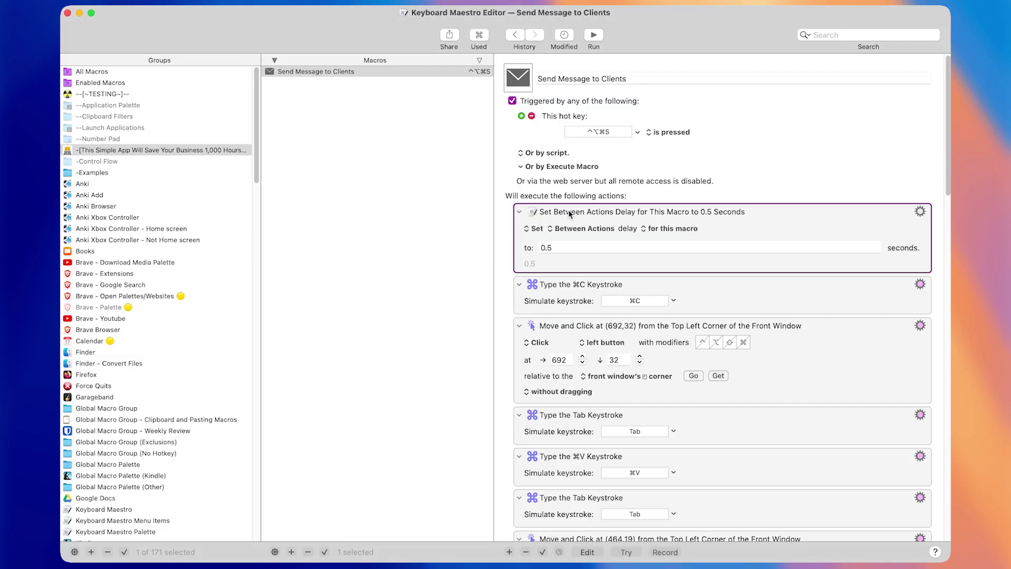
# - In Keyboard Maestro, set the macro's between-actions delay to 0.1 seconds and switch back to the browser
pyautogui.click(561, 246)
pyautogui.press('BackSpace')
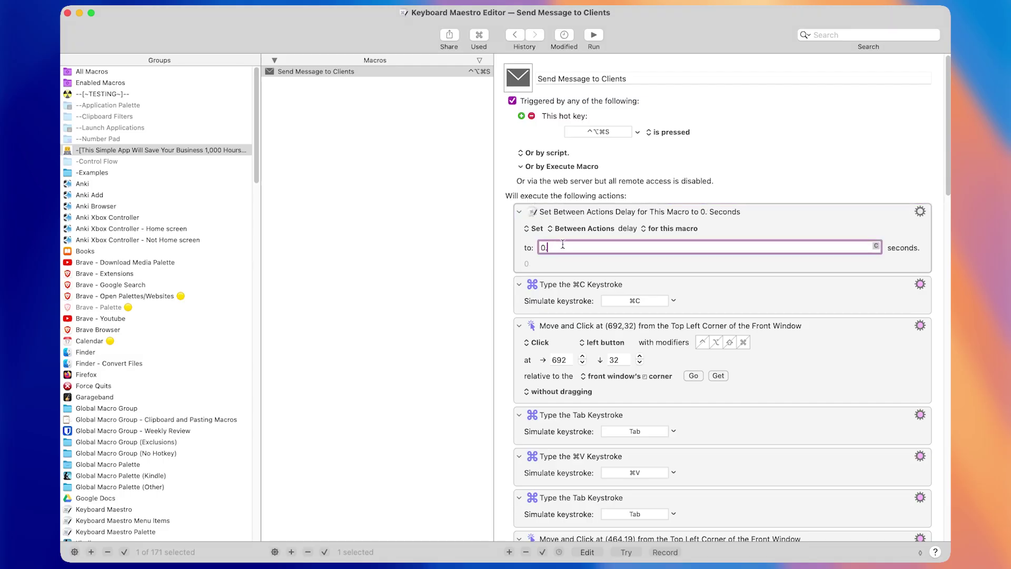
pyautogui.write('1')
pyautogui.click(563, 268)
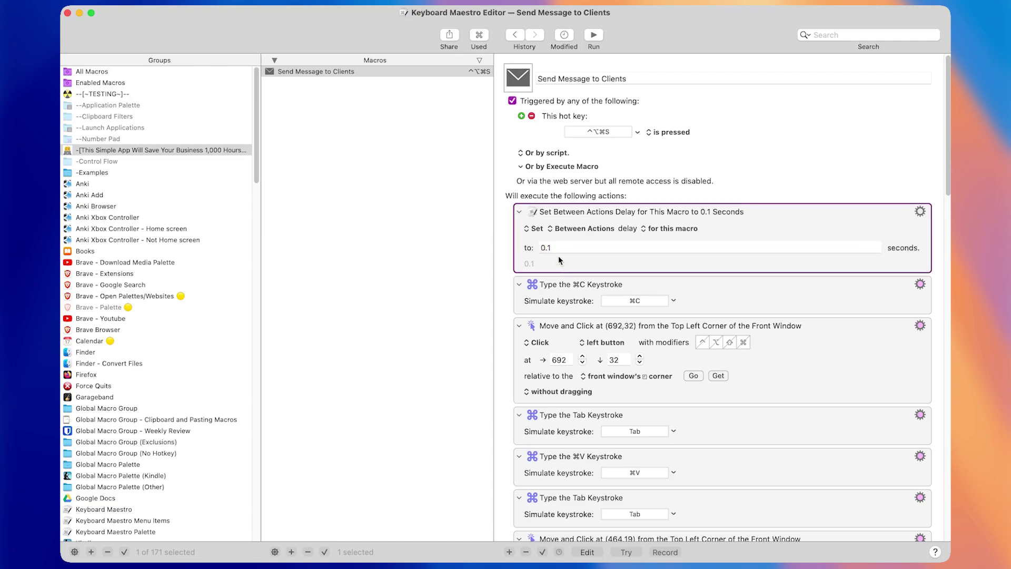
pyautogui.press('super+Tab')
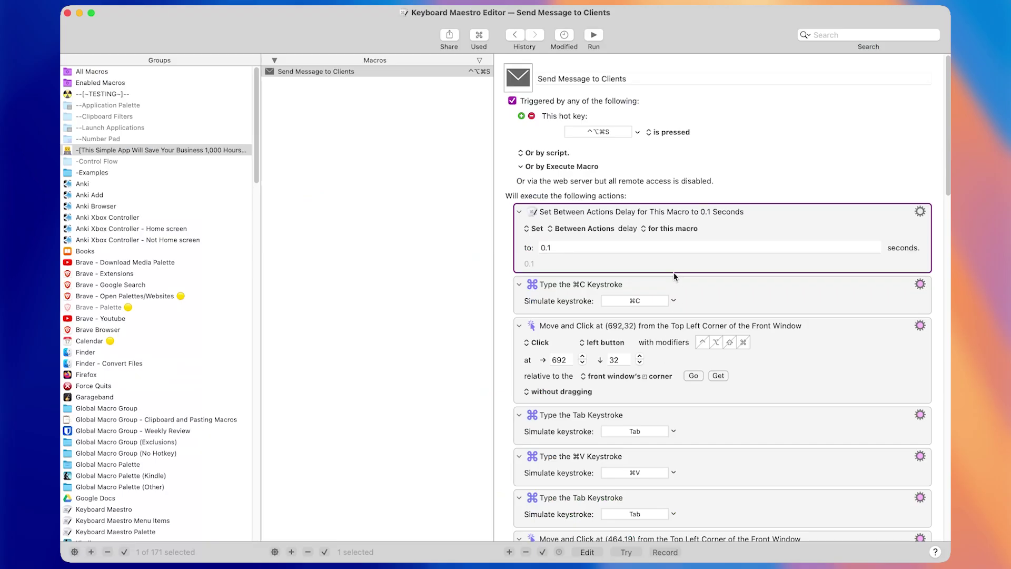
# - In Keyboard Maestro, engroup all the recorded actions below the delay action in a Repeat action that executes 20 times
pyautogui.click(725, 281)
pyautogui.scroll(-10, 724, 282)
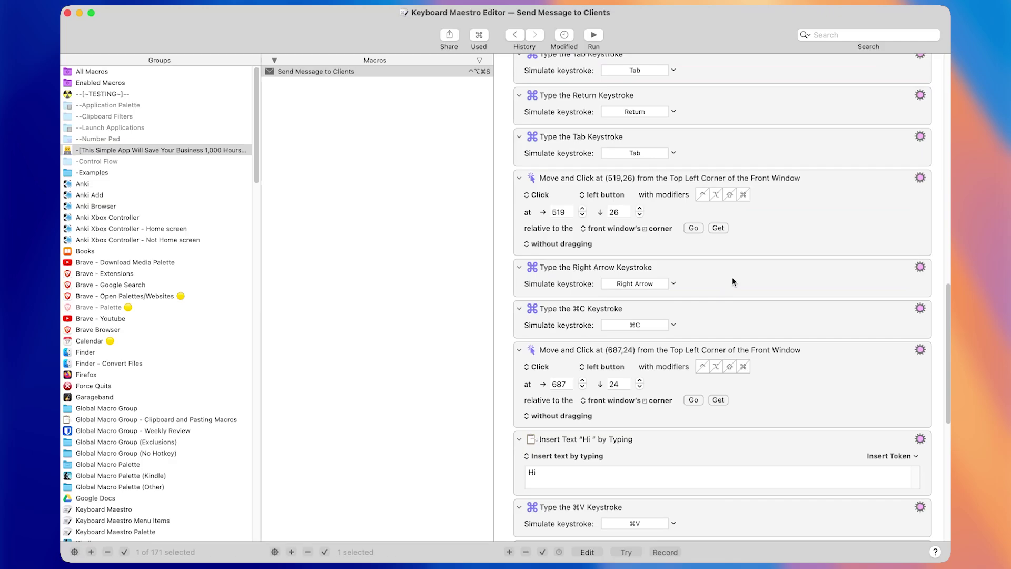
pyautogui.press('super+a')
pyautogui.scroll(15, 777, 466)
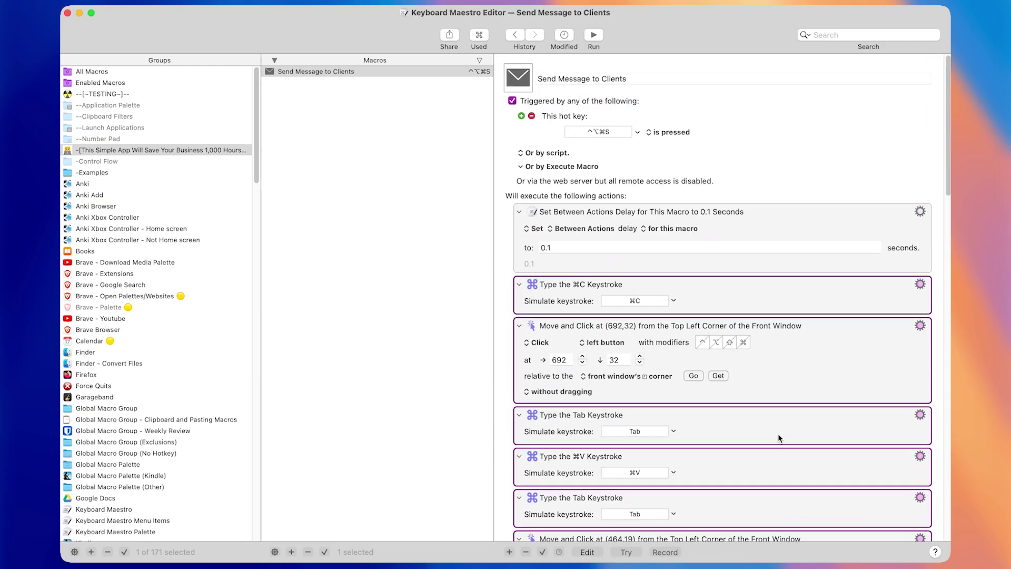
pyautogui.rightClick(777, 305)
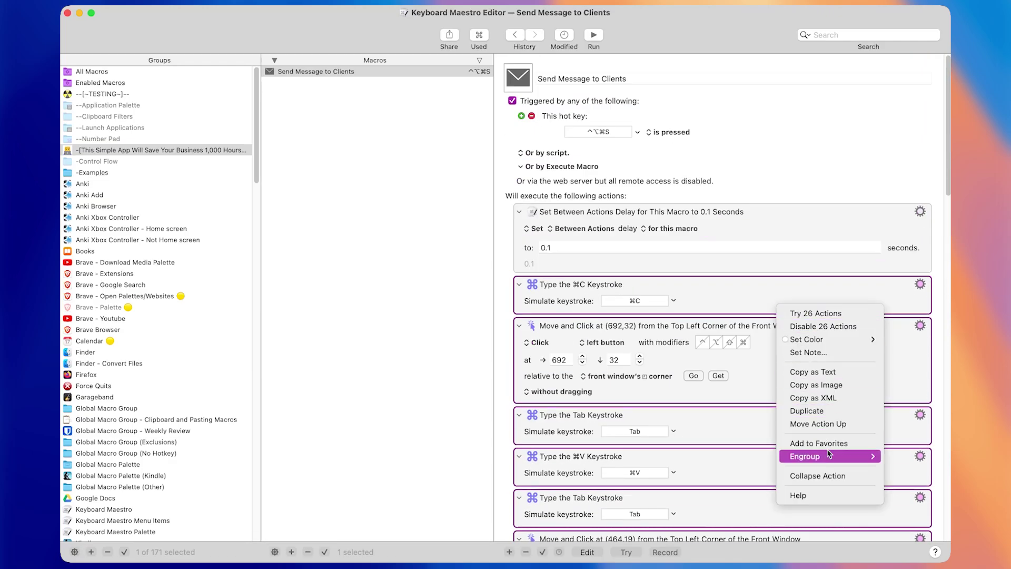
pyautogui.moveTo(822, 457)
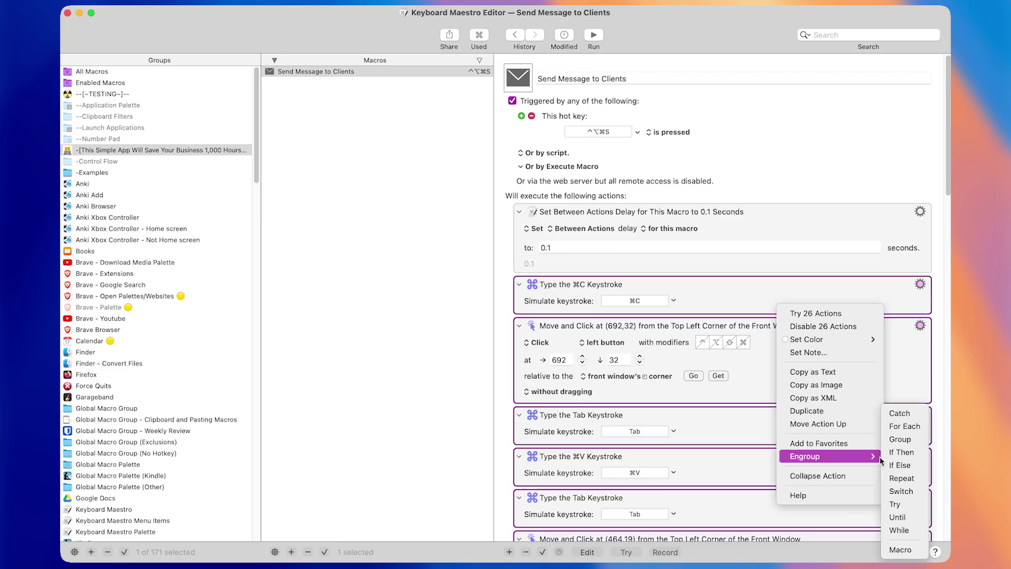
pyautogui.click(902, 477)
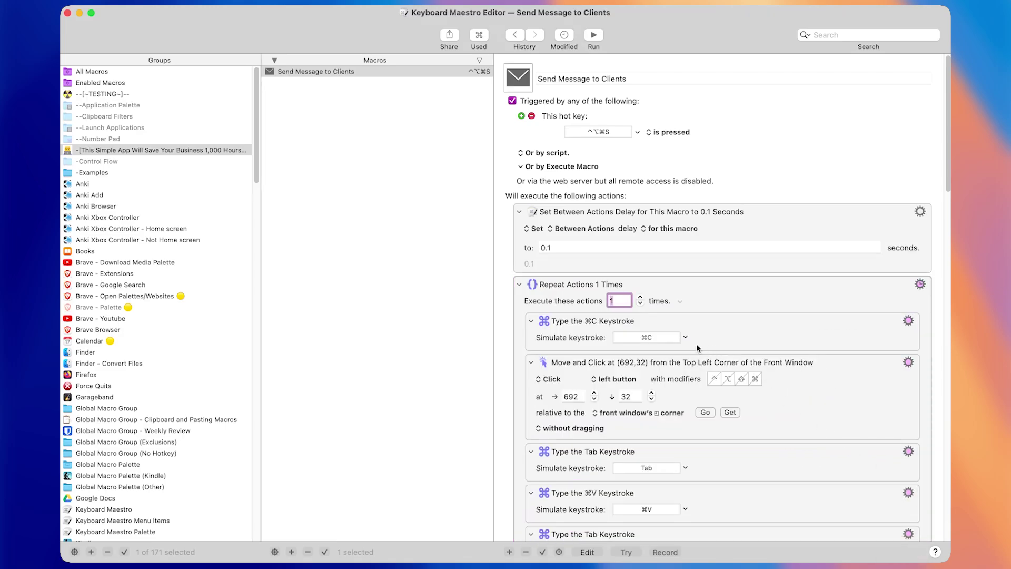
pyautogui.write('20')
pyautogui.click(786, 340)
# - Switch to the browser and copy the company name Rosario Ltd from the sheet into the portal form
pyautogui.press('super+Tab')
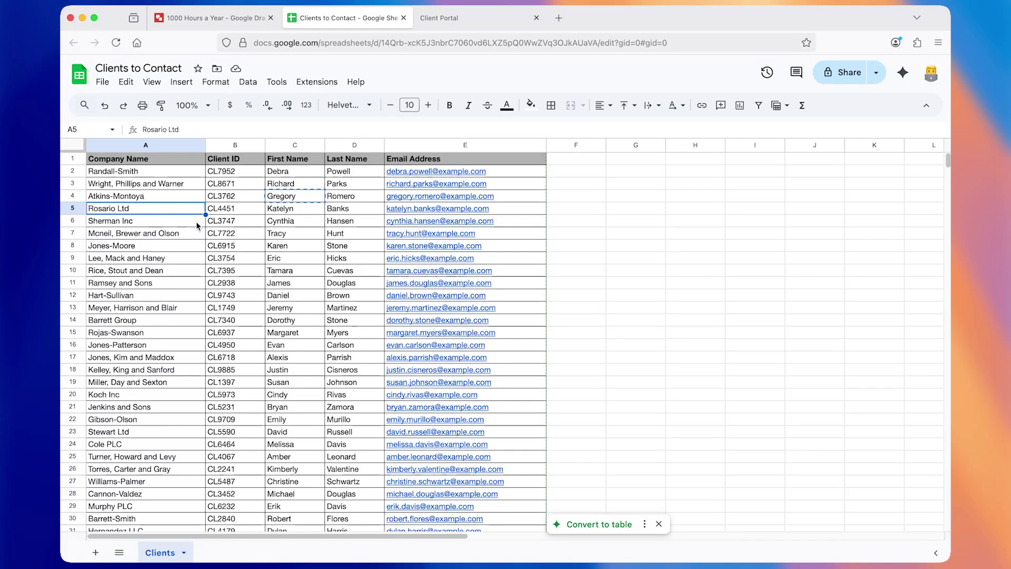
pyautogui.press('super+c')
pyautogui.click(467, 24)
pyautogui.press('super+v')
pyautogui.press('Tab')
# - Copy the Rosario Ltd client ID from the sheet into the portal form and proceed to the message page
pyautogui.click(334, 18)
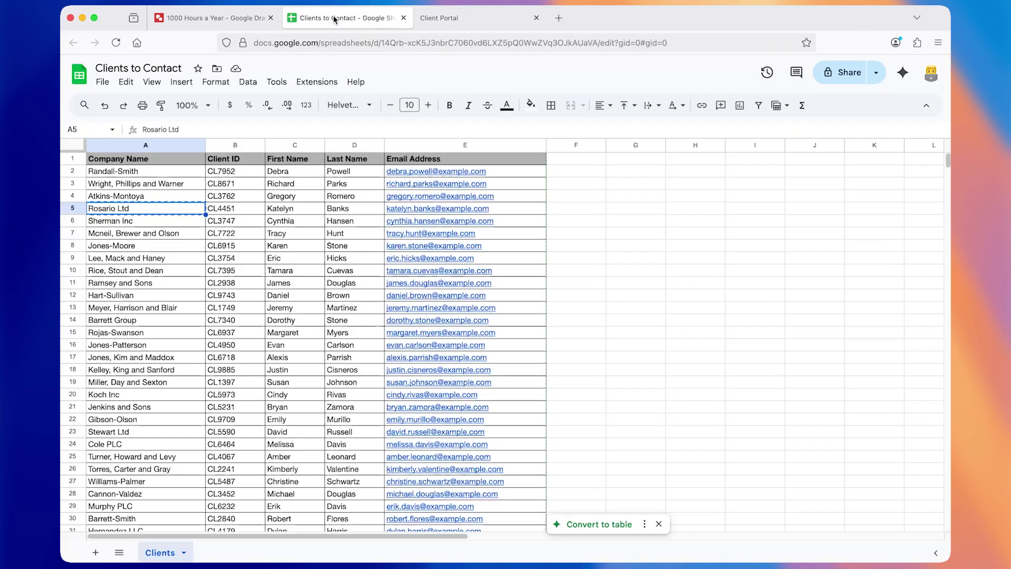
pyautogui.press('Right')
pyautogui.press('super+c')
pyautogui.click(449, 14)
pyautogui.press('super+v')
pyautogui.press('Return')
# - Copy the Rosario Ltd contact's first name from the sheet and enter "Hi " followed by that name in the message field
pyautogui.click(339, 18)
pyautogui.press('Right')
pyautogui.press('super+c')
pyautogui.click(449, 16)
pyautogui.write('Hi')
pyautogui.press('super+v')
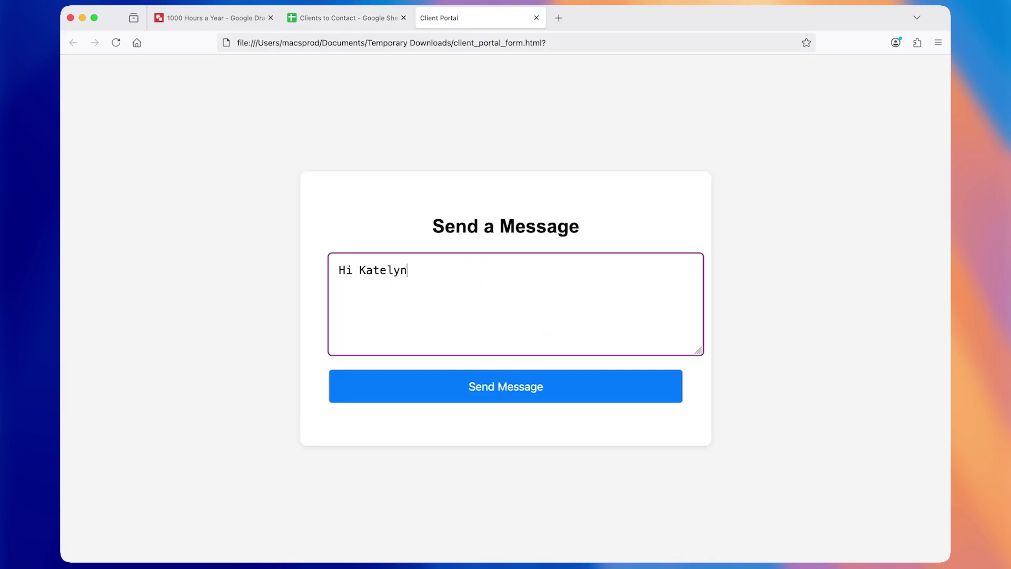
# - Copy the company name Sherman Inc from the sheet's next row into the portal form
pyautogui.click(339, 21)
pyautogui.press('Down')
pyautogui.press('Left')
pyautogui.press('Left')
pyautogui.press('super+c')
pyautogui.click(449, 18)
pyautogui.press('super+v')
pyautogui.press('Tab')
# - Copy the Sherman Inc client ID from the sheet into the portal form and proceed to the message page
pyautogui.click(340, 19)
pyautogui.press('Right')
pyautogui.press('super+c')
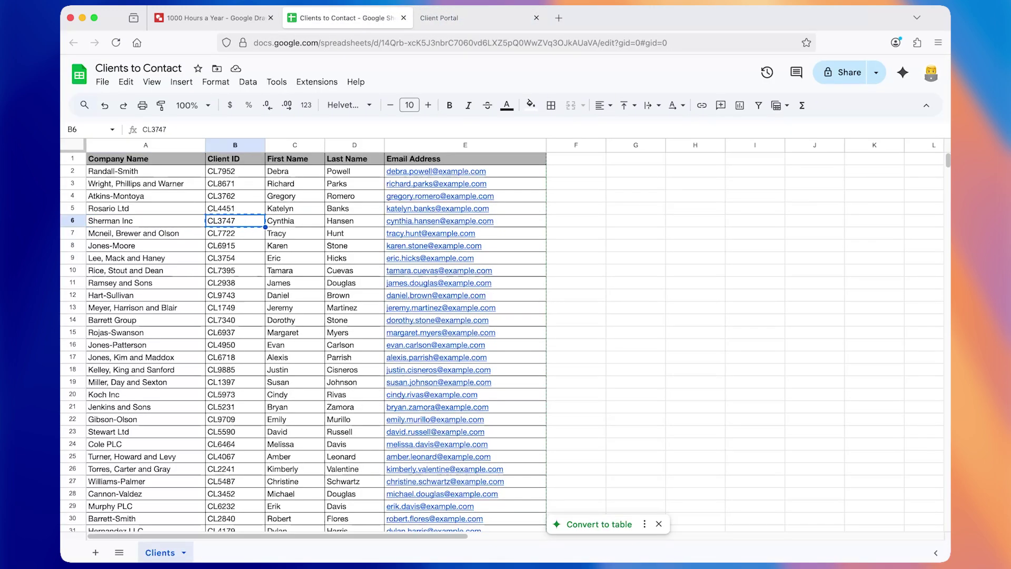
pyautogui.click(449, 17)
pyautogui.press('super+v')
pyautogui.press('Tab')
pyautogui.press('Return')
# - Send the Sherman Inc contact a message of "Hi ", the first name copied from the sheet and ", your order is shipped!"
pyautogui.hotkey('ctrl', 'shift', 'Tab')
pyautogui.press('Right')
pyautogui.press('super+c')
pyautogui.hotkey('ctrl', 'Tab')
pyautogui.write('Hi')
pyautogui.press('super+v')
pyautogui.write(', your order is shipped!')
pyautogui.press('Tab')
pyautogui.press('Return')
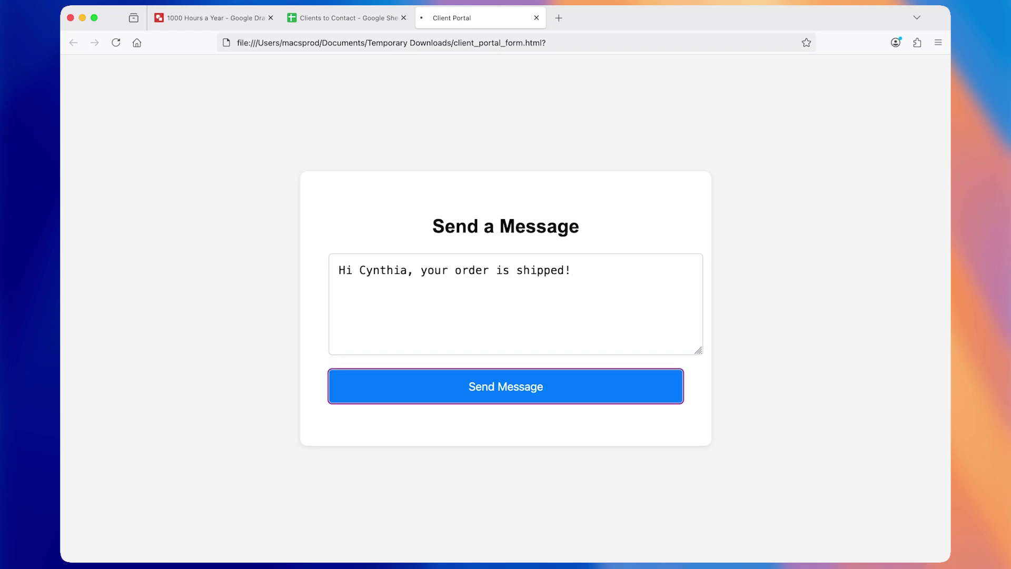
# - Copy the company name Mcneil, Brewer and Olson from the sheet's next row into the portal form
pyautogui.hotkey('ctrl', 'shift', 'Tab')
pyautogui.press('Down')
pyautogui.press('Left')
pyautogui.press('Left')
pyautogui.press('super+c')
pyautogui.click(468, 23)
pyautogui.press('super+v')
pyautogui.press('Tab')
# - Copy the Mcneil, Brewer and Olson client ID from the sheet into the portal form
pyautogui.hotkey('ctrl', 'shift', 'Tab')
pyautogui.press('Right')
pyautogui.press('super+c')
pyautogui.click(447, 9)
pyautogui.press('super+v')
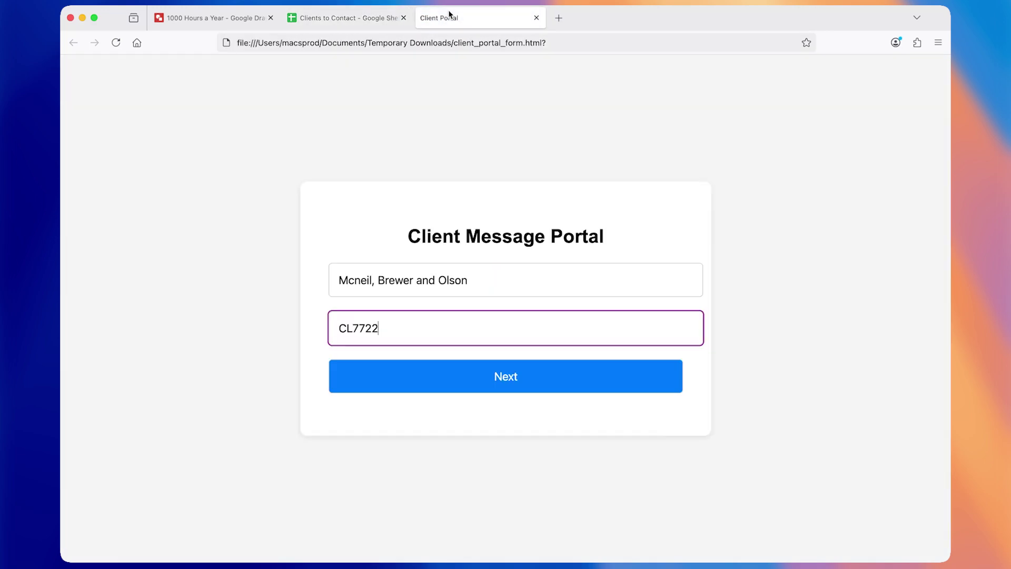
# - Send the Mcneil, Brewer and Olson contact a message of "Hi ", the first name copied from the sheet and ", your order is shipped!"
pyautogui.click(367, 23)
pyautogui.press('Right')
pyautogui.press('super+c')
pyautogui.hotkey('ctrl', 'Tab')
pyautogui.write('Hi')
pyautogui.press('super+v')
pyautogui.write(', your order is shipped!')
pyautogui.press('Tab')
pyautogui.press('Return')
# - Copy the company name Jones-Moore from the sheet's next row into the portal form
pyautogui.hotkey('ctrl', 'shift', 'Tab')
pyautogui.press('Down')
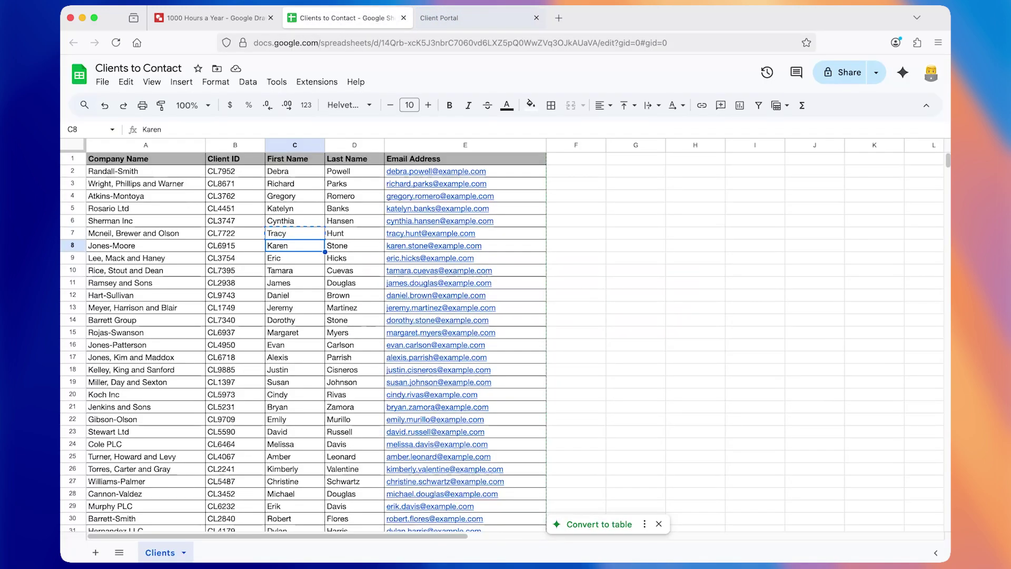
pyautogui.press('Left')
pyautogui.press('Left')
pyautogui.press('super+c')
pyautogui.click(468, 23)
pyautogui.press('super+v')
pyautogui.press('Tab')
# - Copy the Jones-Moore client ID from the sheet into the portal form and proceed to the message page
pyautogui.hotkey('ctrl', 'shift', 'Tab')
pyautogui.press('Right')
pyautogui.press('super+c')
pyautogui.hotkey('ctrl', 'Tab')
pyautogui.press('super+v')
pyautogui.press('Return')
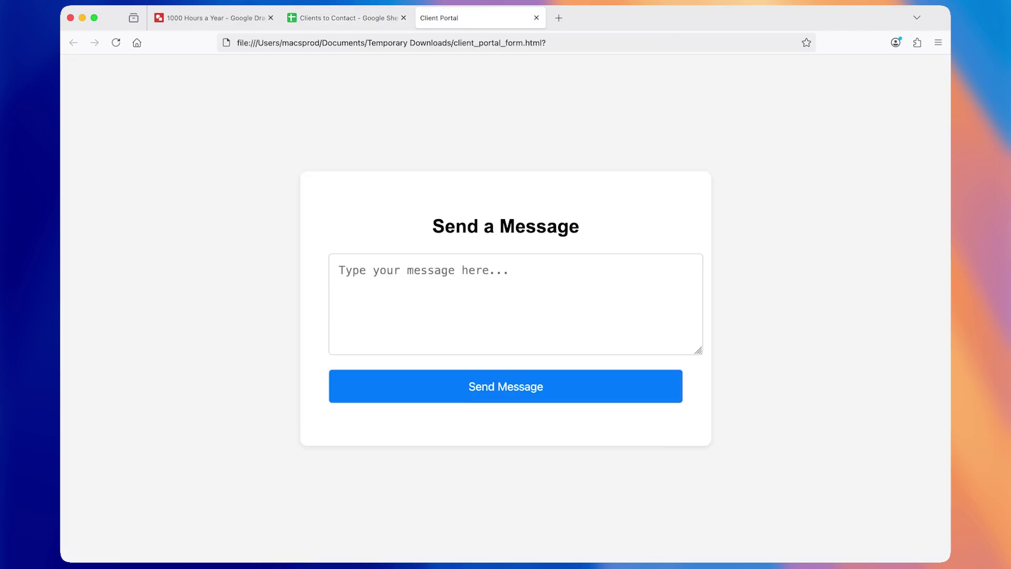
# - Send the Jones-Moore contact a message of "Hi ", the first name copied from the sheet and ", your order is shipped!"
pyautogui.hotkey('ctrl', 'shift', 'Tab')
pyautogui.press('Right')
pyautogui.press('super+c')
pyautogui.hotkey('ctrl', 'Tab')
pyautogui.write('Hi')
pyautogui.press('super+v')
pyautogui.write(', your order is shipped!')
pyautogui.press('Tab')
pyautogui.press('Return')
# - Return to the Clients to Contact sheet and copy the company name Lee, Mack and Haney in the following row
pyautogui.hotkey('ctrl', 'shift', 'Tab')
pyautogui.press('Down')
pyautogui.press('Left')
pyautogui.press('Left')
pyautogui.press('super+c')
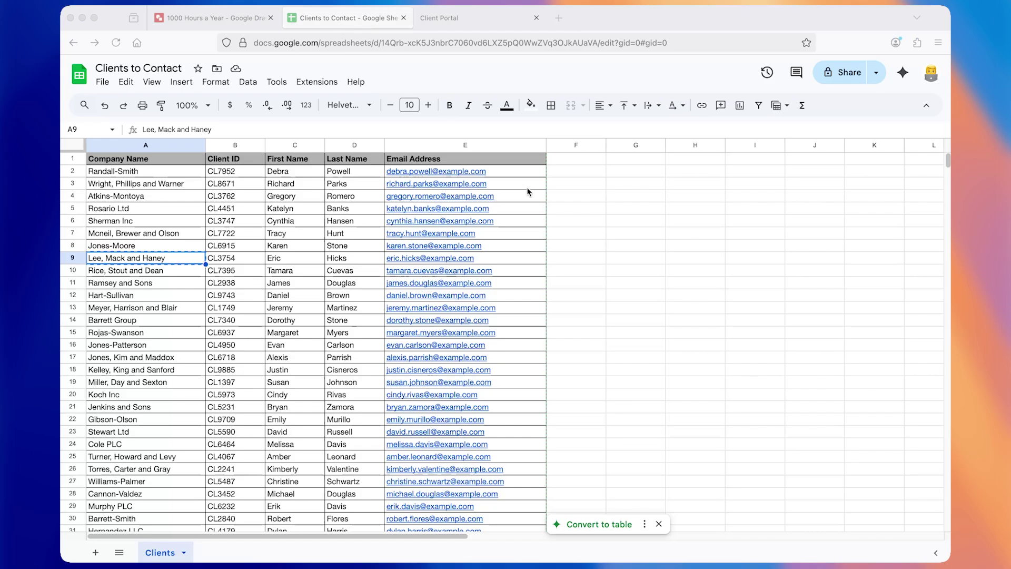
# - Switch to Keyboard Maestro and select the first Tab keystroke action inside the Repeat action
pyautogui.press('super+Tab')
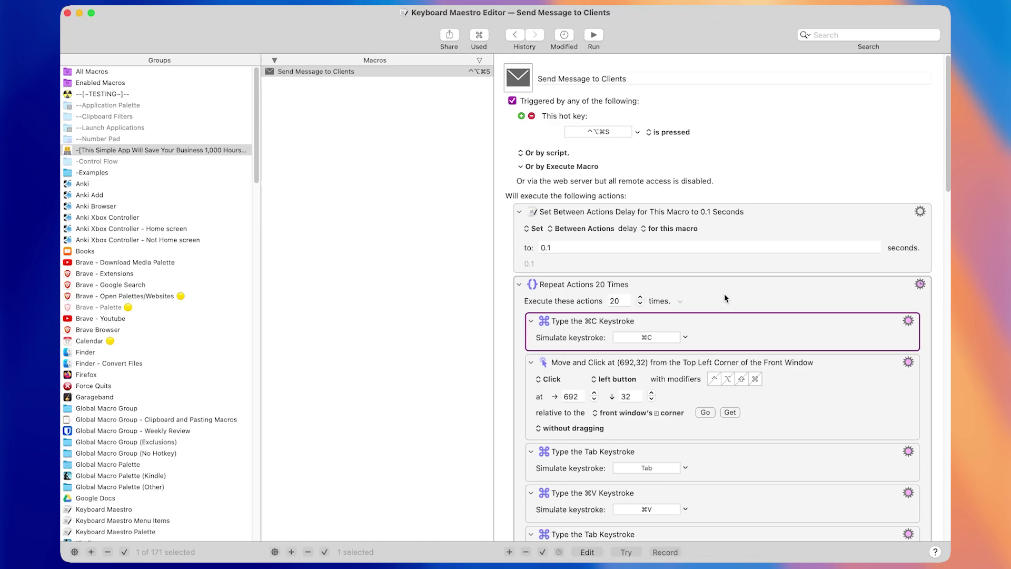
pyautogui.scroll(-5, 667, 281)
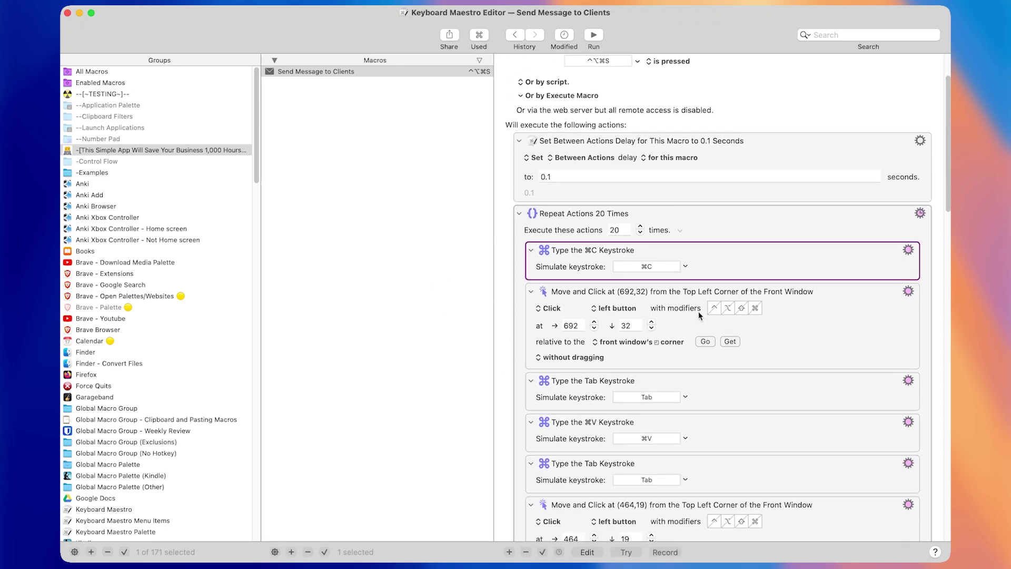
pyautogui.scroll(-3, 716, 308)
pyautogui.click(718, 306)
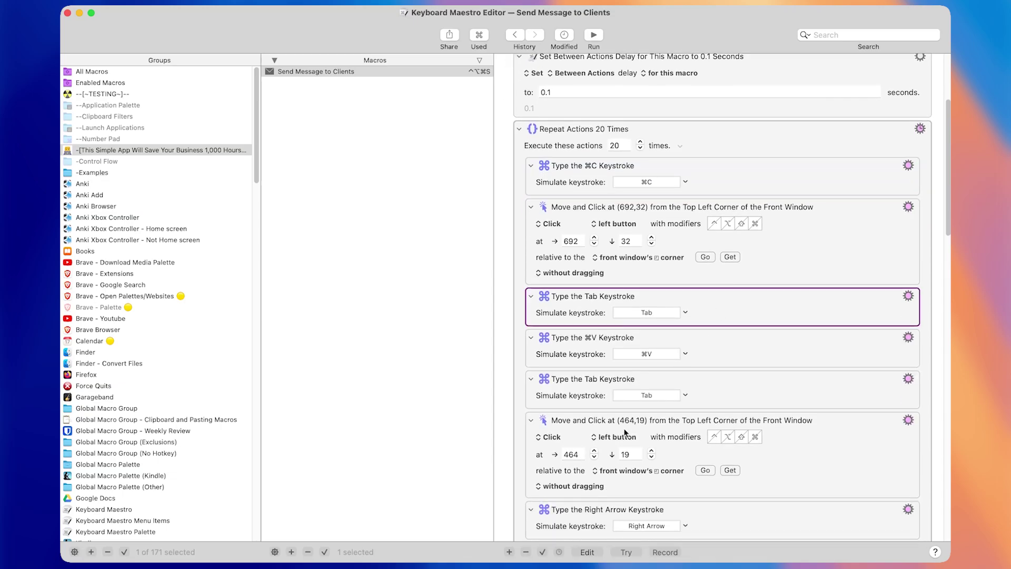
# - Open the list of available actions in Keyboard Maestro and browse through all actions
pyautogui.click(508, 552)
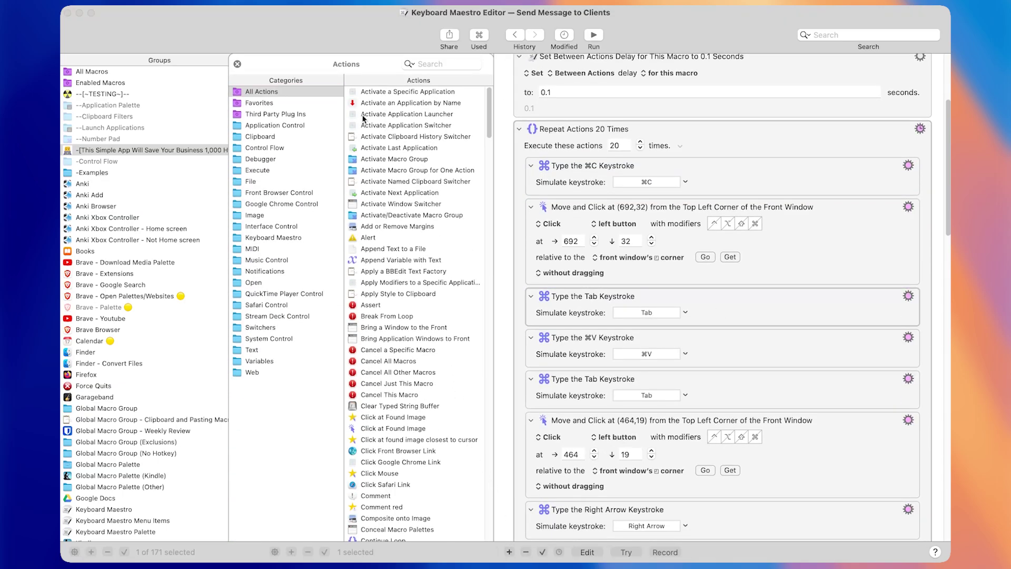
pyautogui.scroll(-15, 412, 287)
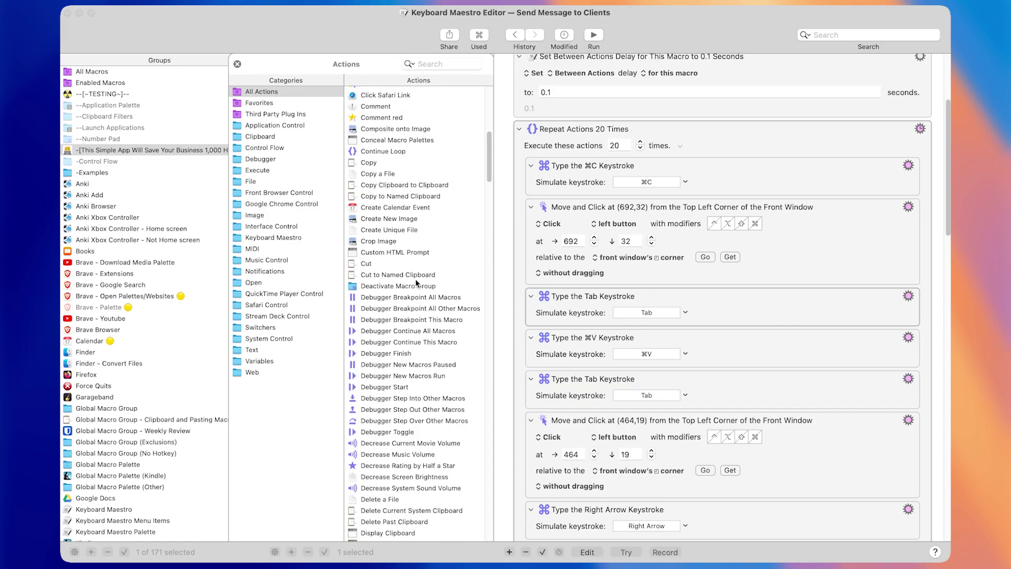
pyautogui.click(416, 283)
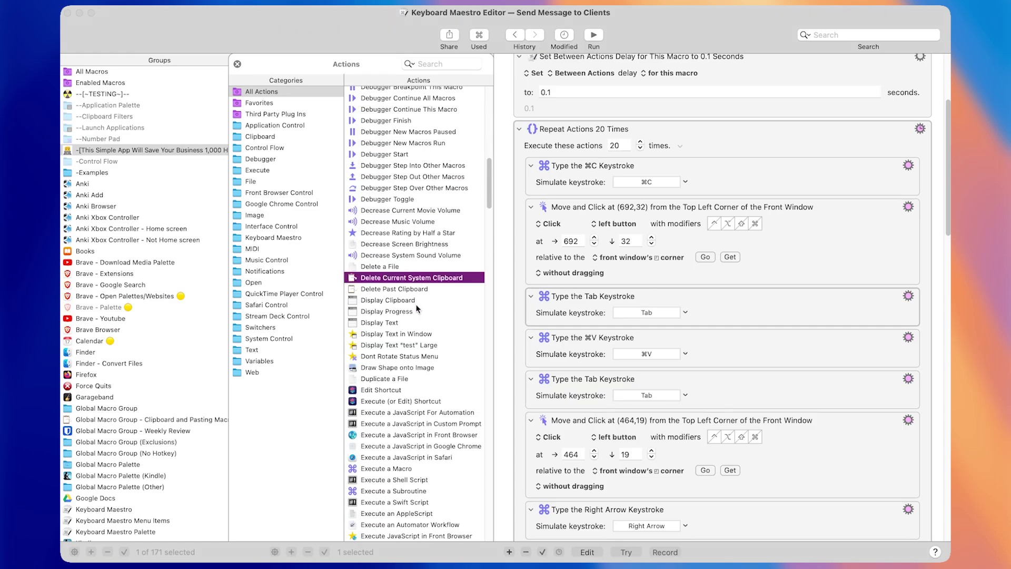
pyautogui.scroll(-10, 416, 308)
pyautogui.scroll(-13, 427, 291)
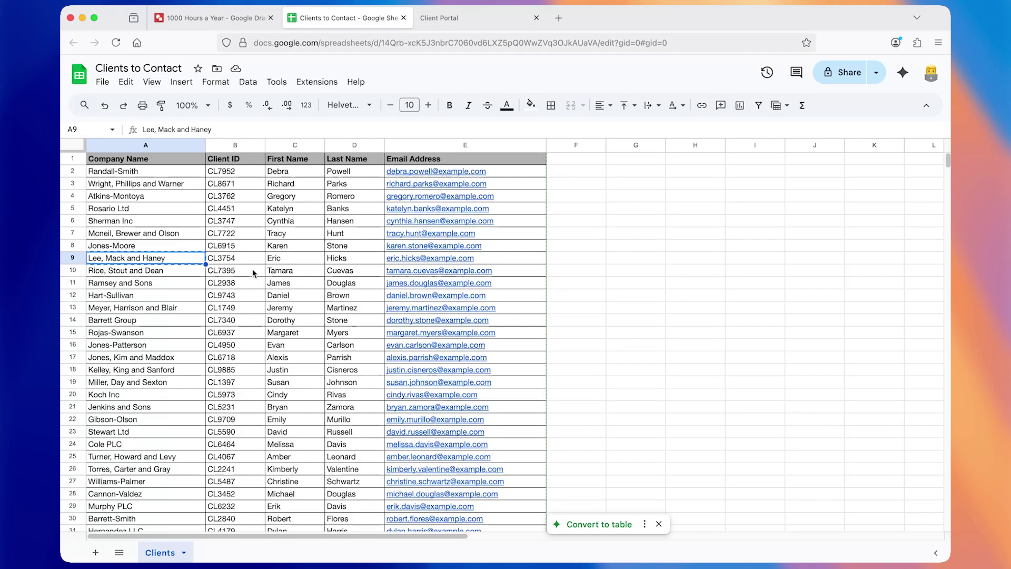
# - Paste the company name Lee, Mack and Haney into the Client Portal form and copy that row's client ID from the sheet
pyautogui.click(467, 23)
pyautogui.press('super+v')
pyautogui.press('Tab')
pyautogui.click(368, 18)
pyautogui.press('Right')
pyautogui.press('super+c')
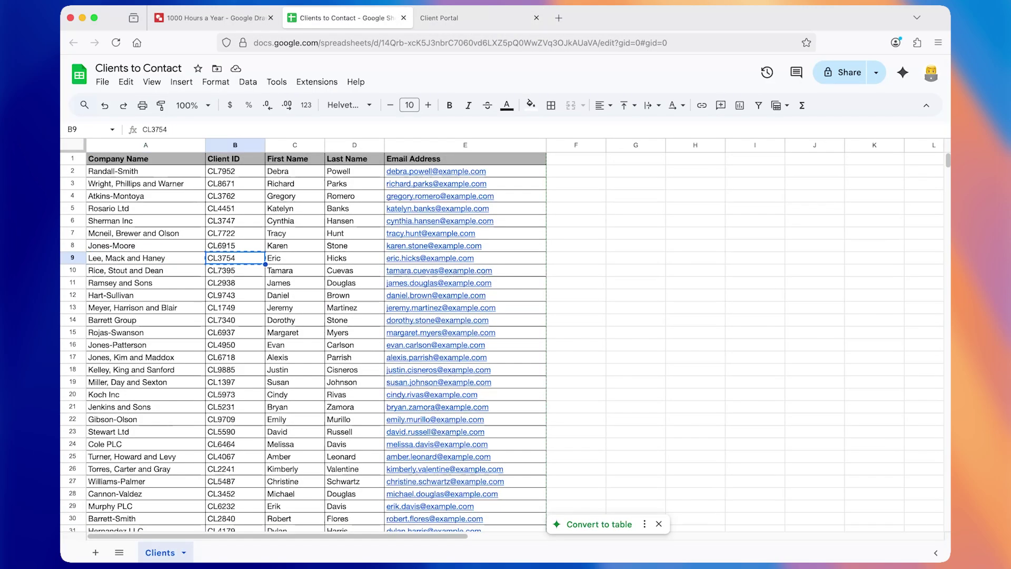
# - Submit the Lee, Mack and Haney client ID and send the message "Hi ", the contact's first name and ", your order is shipped!"
pyautogui.click(451, 15)
pyautogui.press('super+v')
pyautogui.click(467, 23)
pyautogui.write('Hi Eric, your order is shipped!')
pyautogui.press('Tab')
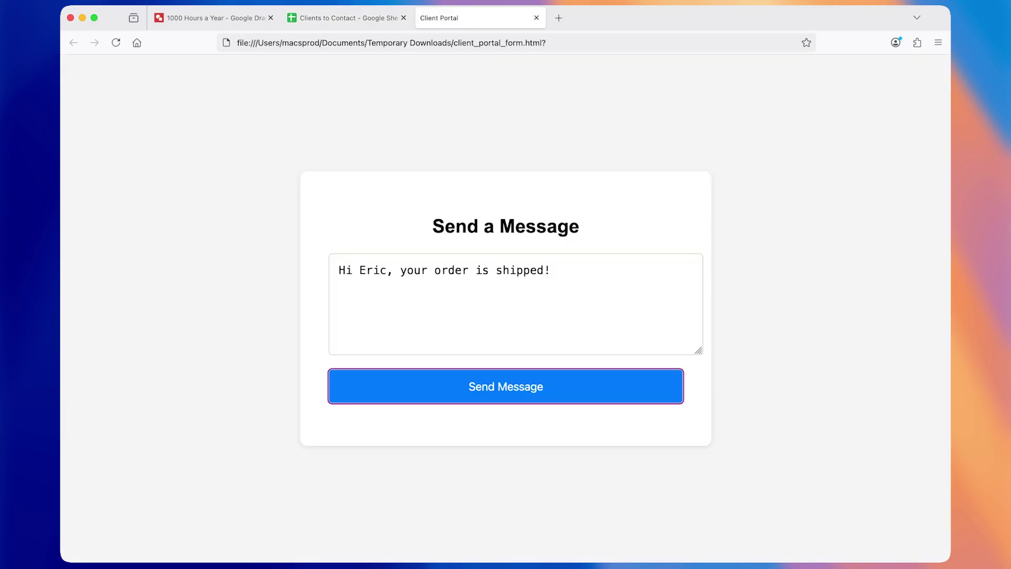
pyautogui.press('Return')
# - Transfer the company name Rice, Stout and Dean and its client ID from the sheet into the portal form and submit it
pyautogui.click(368, 18)
pyautogui.press('Down')
pyautogui.press('Left')
pyautogui.press('Left')
pyautogui.press('super+c')
pyautogui.click(469, 24)
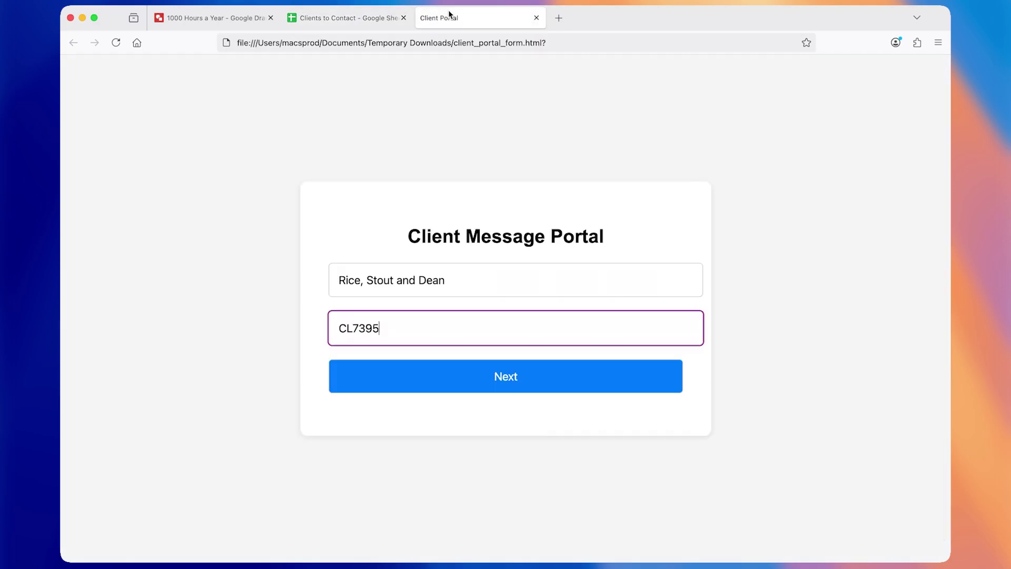
pyautogui.press('Return')
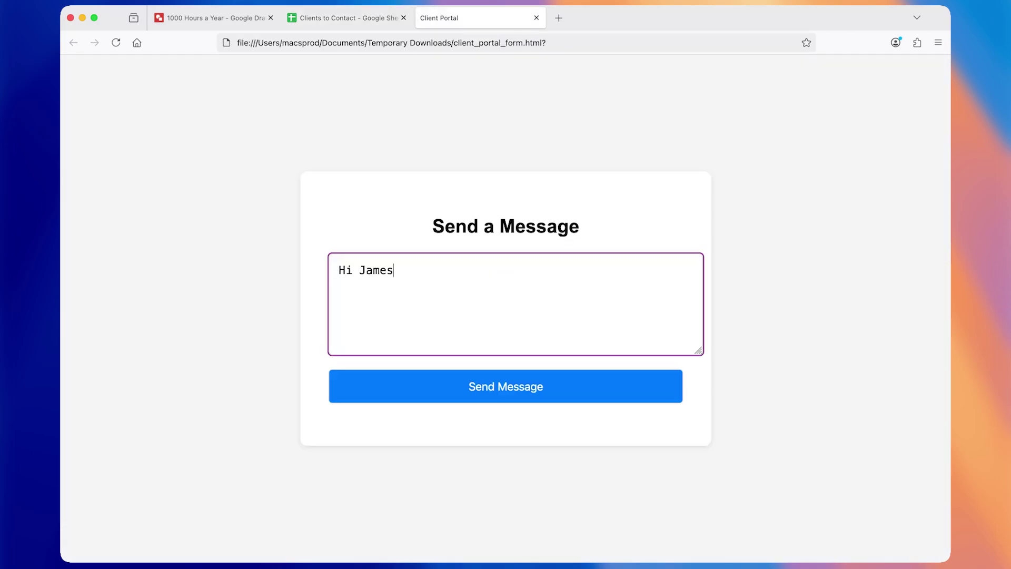
# - Complete the Ramsey and Sons and Hart-Sullivan messages with each contact's first name and ", your order is shipped!"
pyautogui.write(', your order is shipped!')
pyautogui.press('Tab')
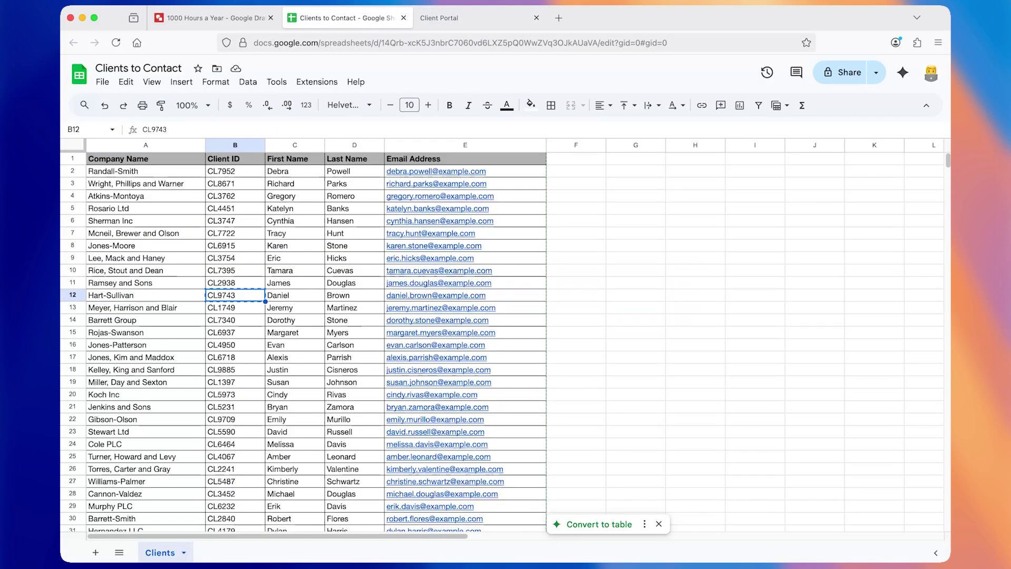
pyautogui.click(449, 17)
pyautogui.press('super+v')
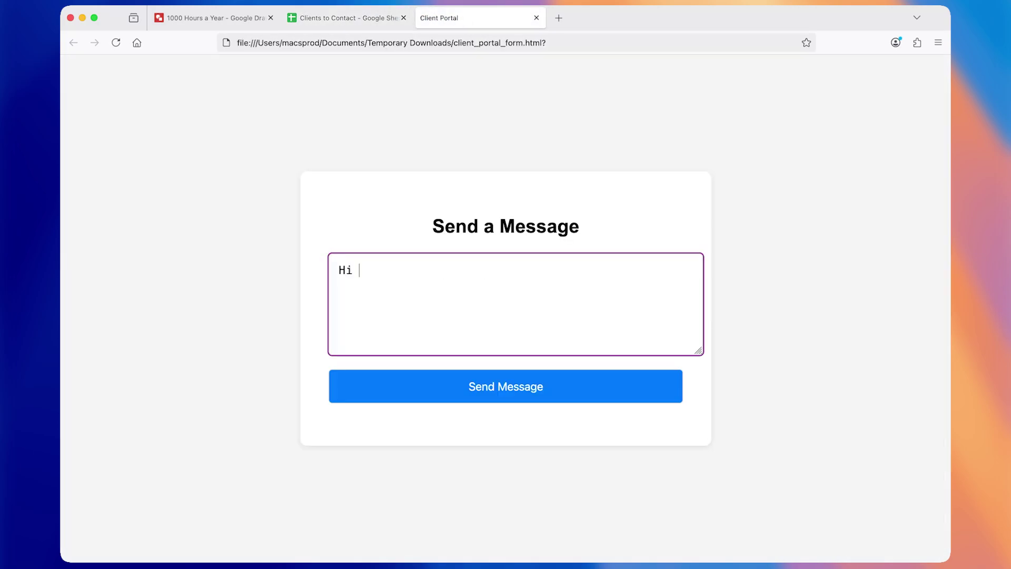
pyautogui.press('super+v')
pyautogui.write(', your order is shipped!')
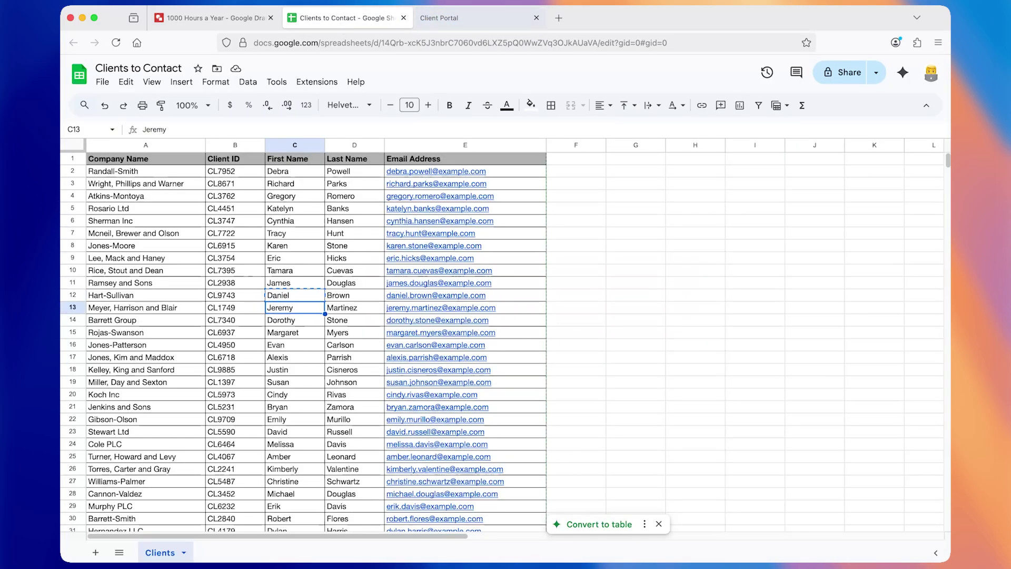
# - Transfer the company name Meyer, Harrison and Blair and its client ID from the sheet into the portal form and submit it
pyautogui.press('Left')
pyautogui.press('Left')
pyautogui.click(468, 24)
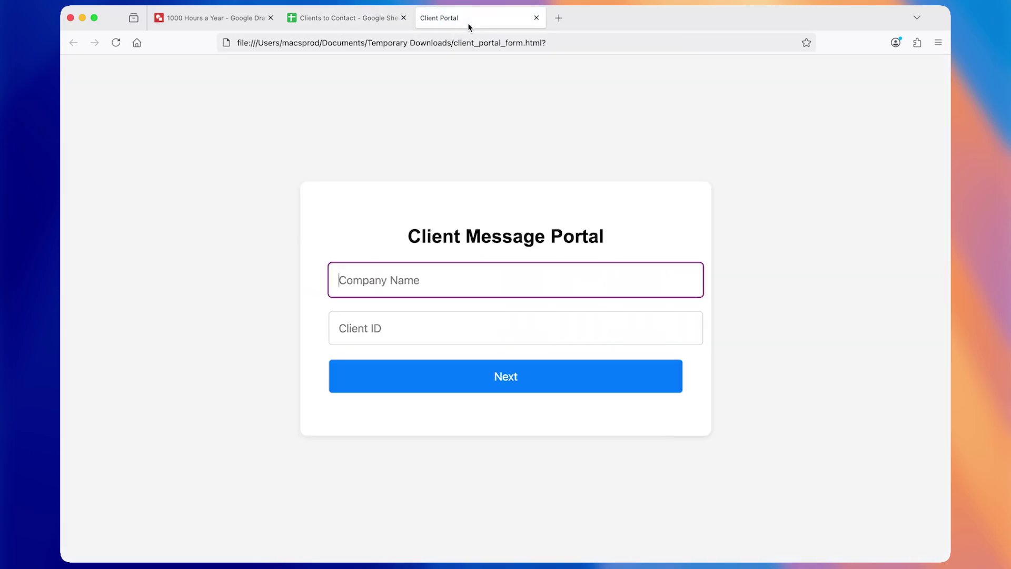
pyautogui.press('super+v')
pyautogui.click(335, 17)
pyautogui.press('Right')
pyautogui.click(449, 13)
pyautogui.press('super+v')
pyautogui.press('Return')
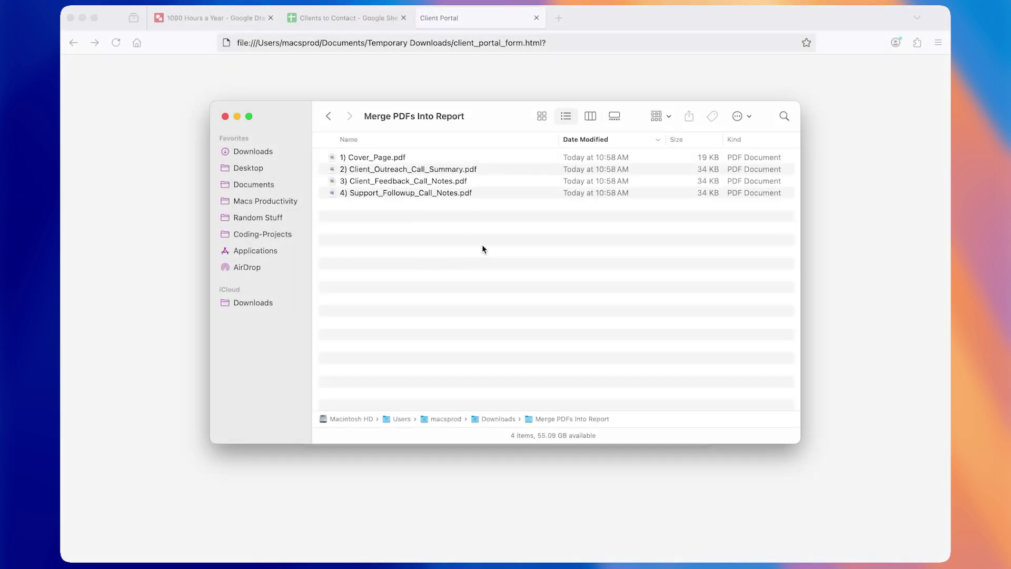
# - Open 1) Cover_Page.pdf from the Merge PDFs Into Report folder and insert the pages of 2) Client_Outreach_Call_Summary.pdf
pyautogui.doubleClick(388, 159)
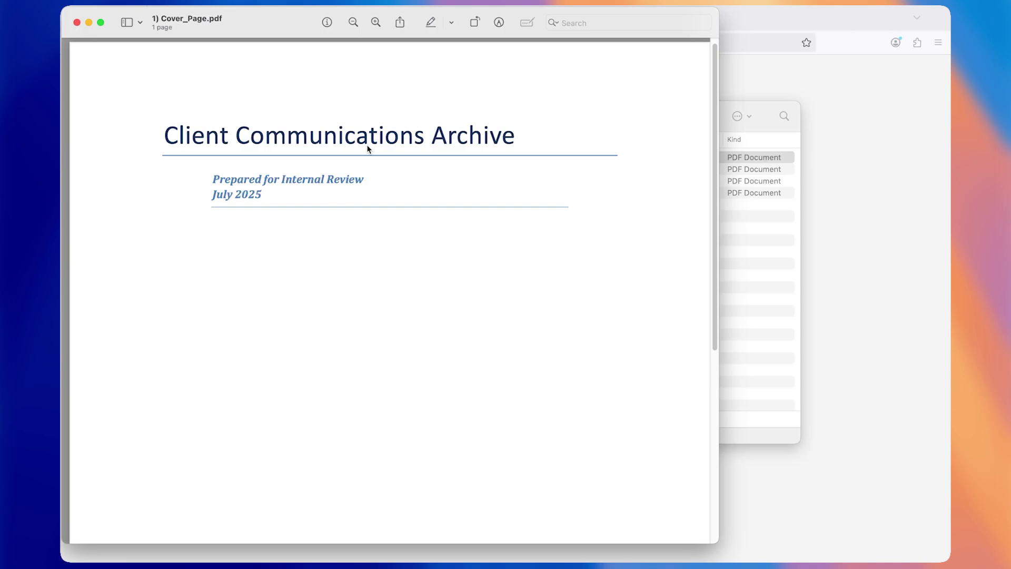
pyautogui.click(161, 2)
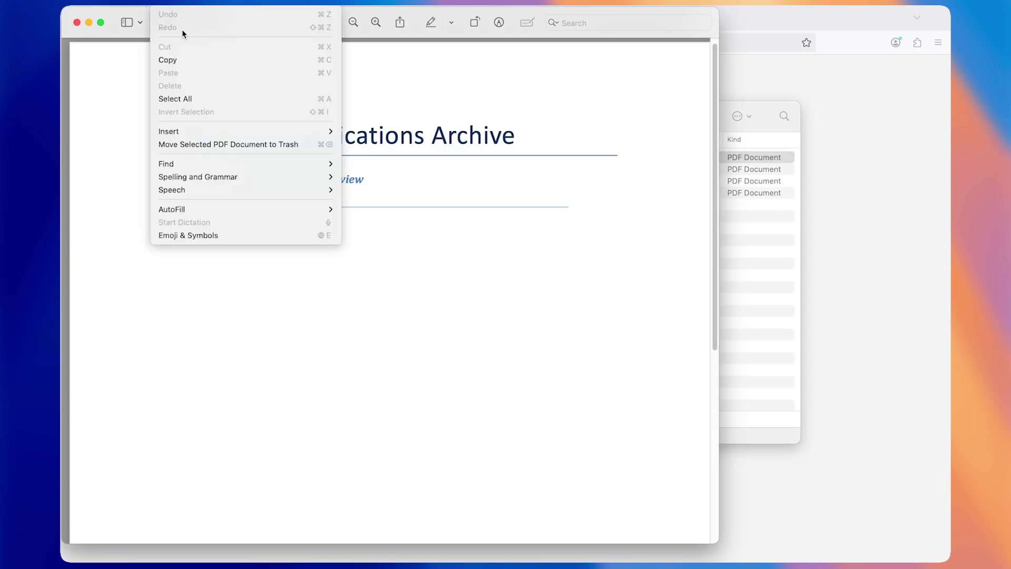
pyautogui.moveTo(252, 134)
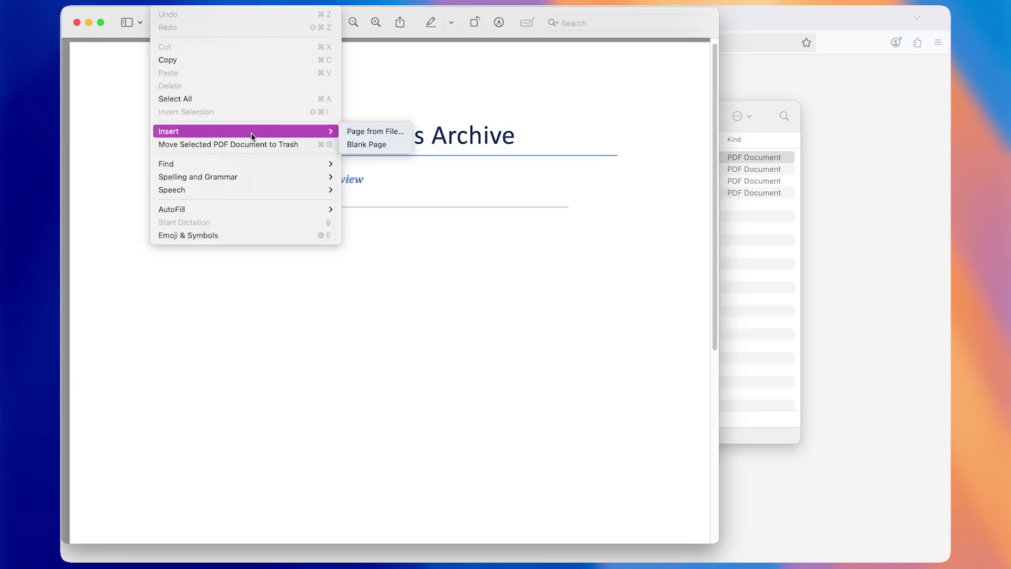
pyautogui.click(380, 132)
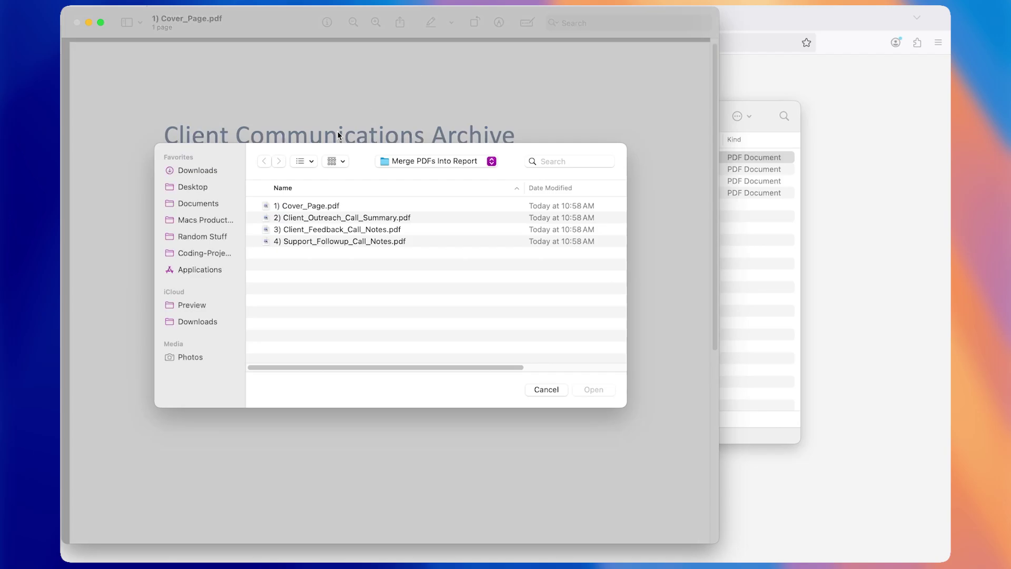
pyautogui.doubleClick(329, 216)
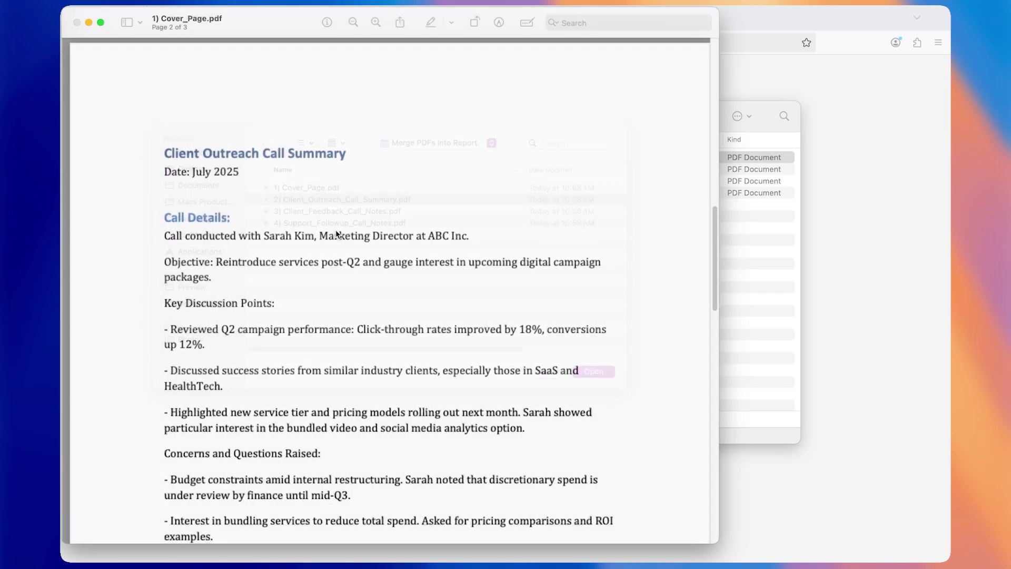
# - Insert the pages of 3) Client_Feedback_Call_Notes.pdf into the open cover page document
pyautogui.click(166, 3)
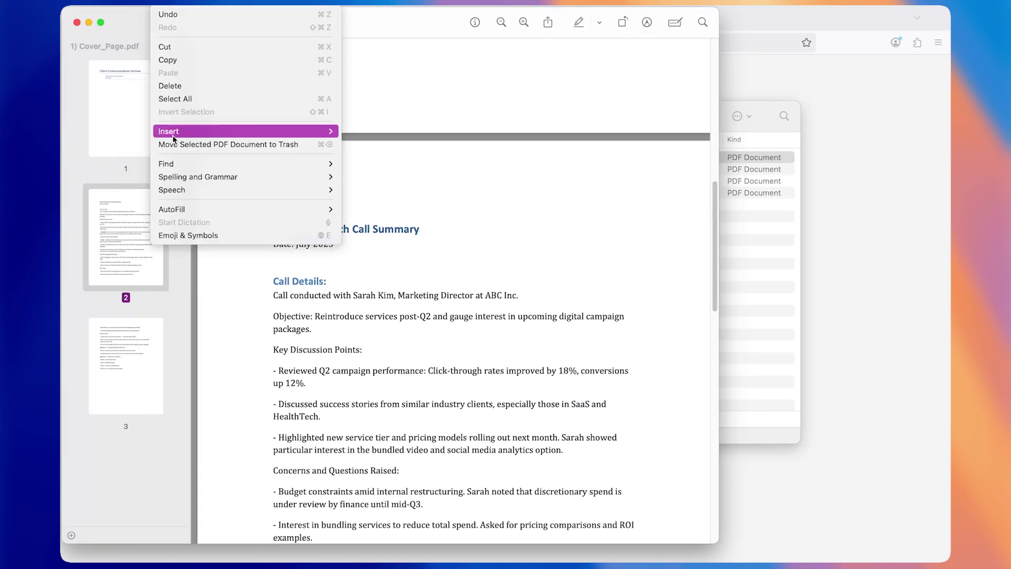
pyautogui.moveTo(190, 132)
pyautogui.click(355, 131)
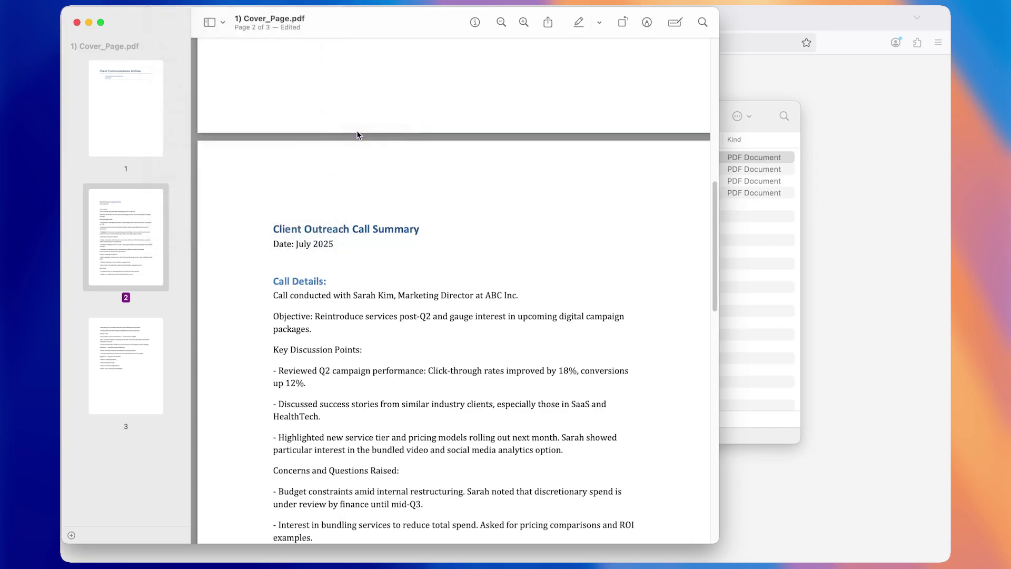
pyautogui.doubleClick(331, 228)
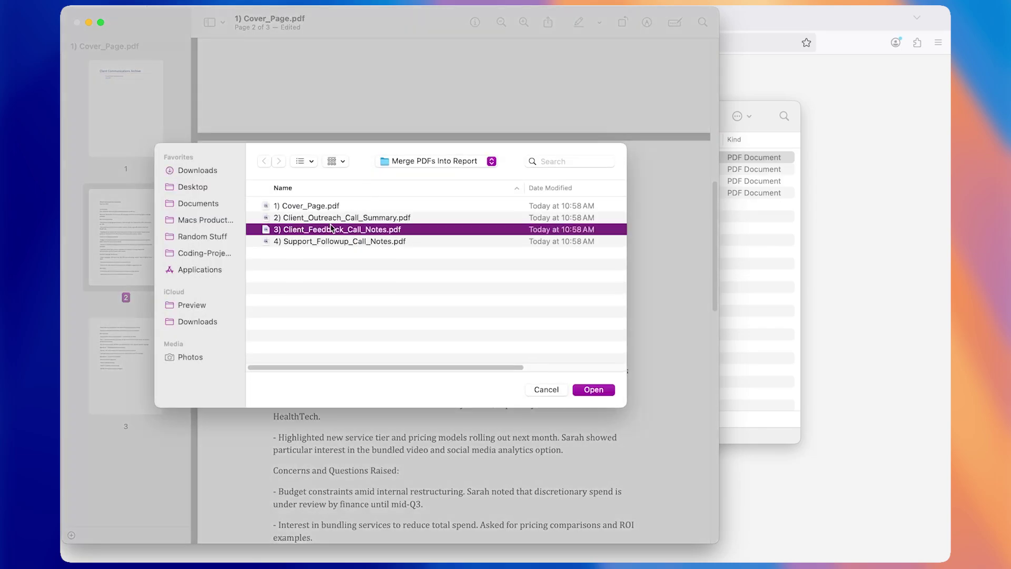
# - Insert the pages of 4) Support_Followup_Call_Notes.pdf into the open cover page document
pyautogui.click(166, 2)
pyautogui.moveTo(237, 131)
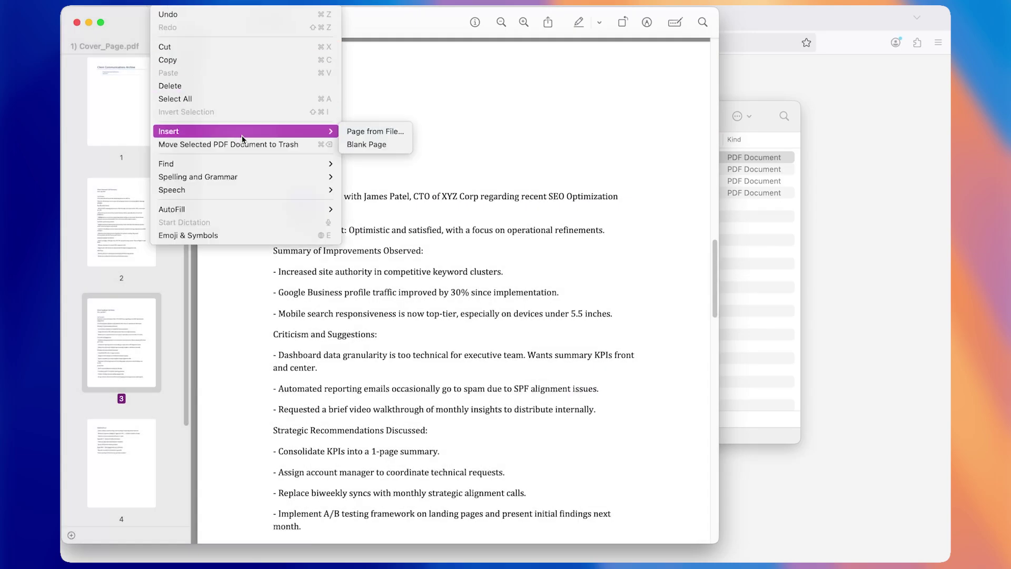
pyautogui.click(365, 128)
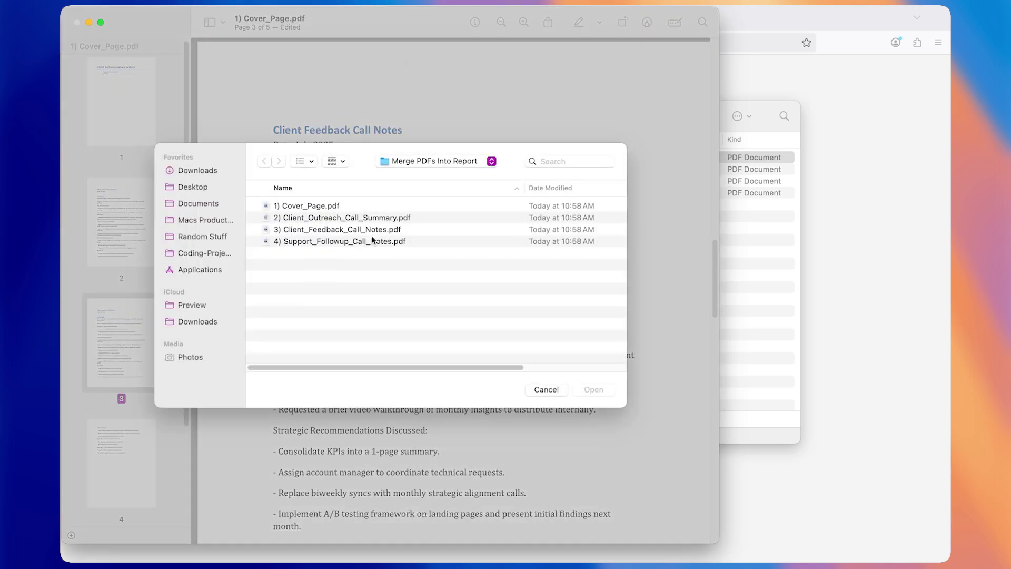
pyautogui.doubleClick(374, 242)
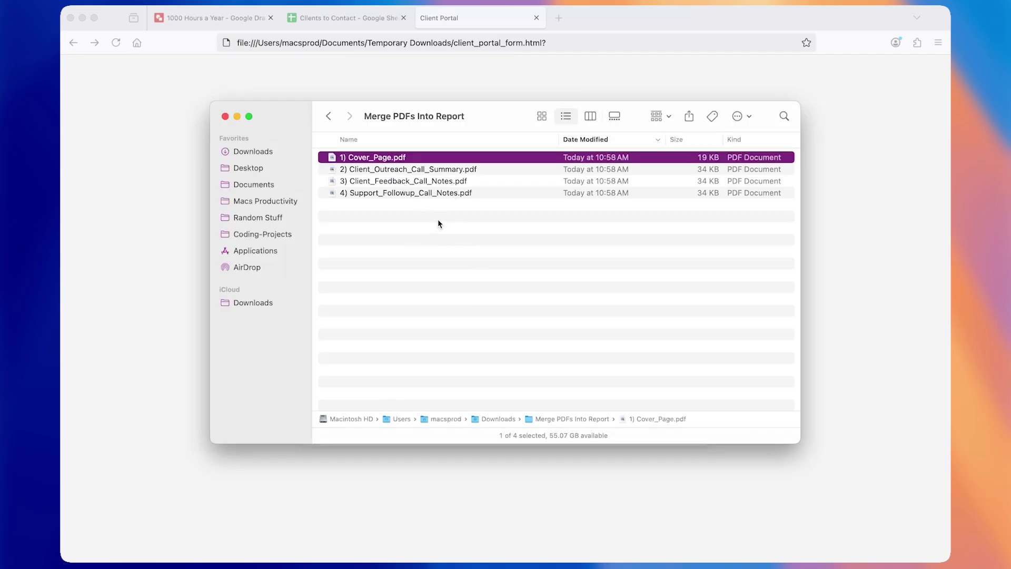
# - Preview Daily PDF Report July 4, 2025.pdf in Finder and look through its merged pages
pyautogui.click(431, 157)
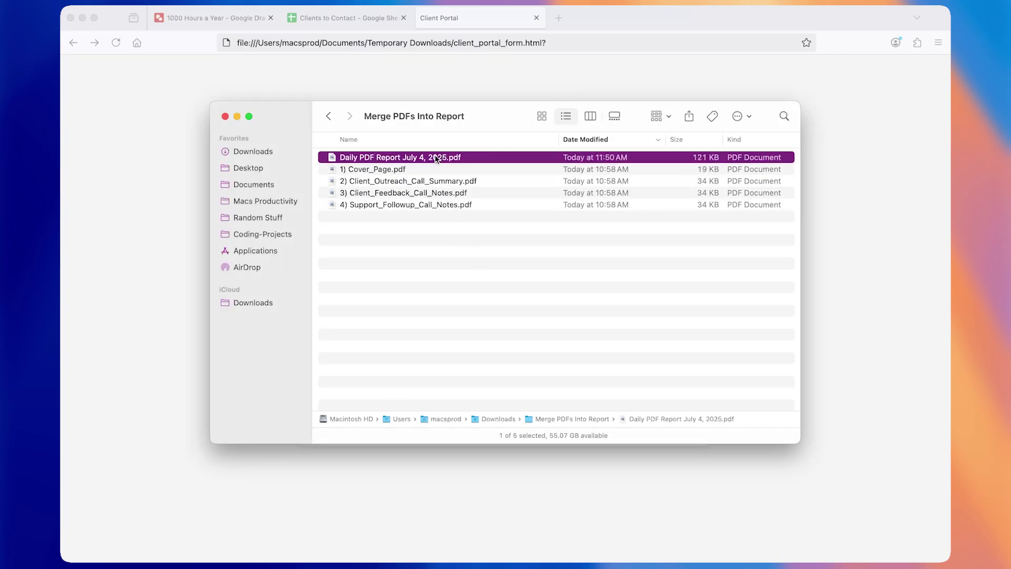
pyautogui.press('space')
pyautogui.scroll(-10, 443, 174)
pyautogui.scroll(-15, 443, 172)
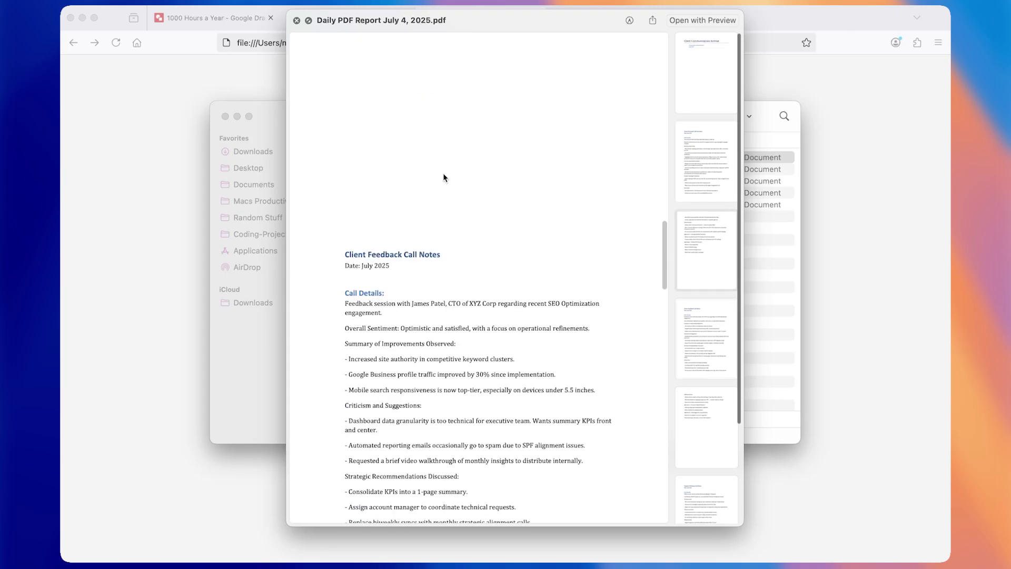
pyautogui.press('space')
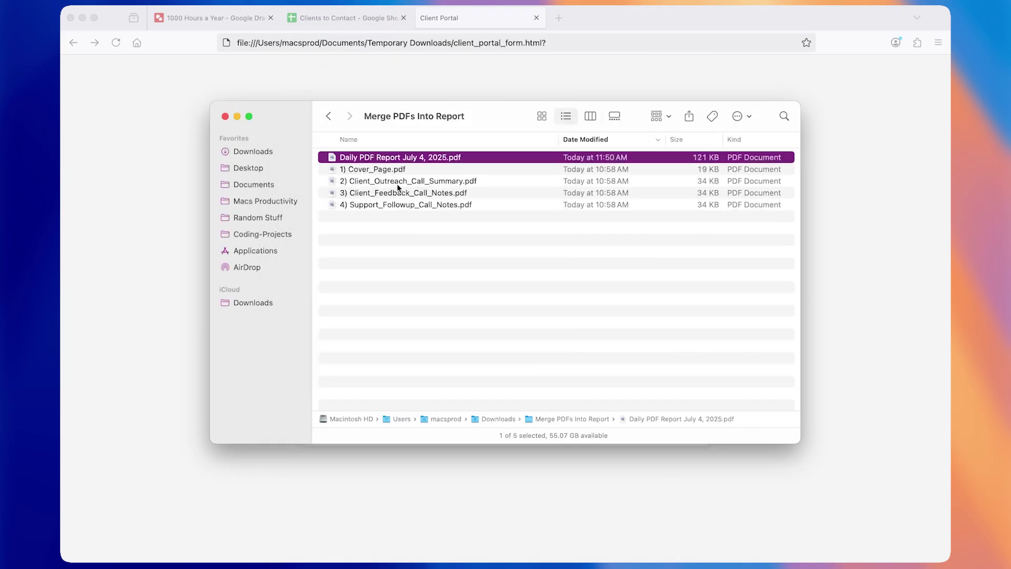
# - Highlight the four numbered source PDFs, and preview the Daily PDF Report July 4, 2025.pdf once more
pyautogui.click(399, 184)
pyautogui.moveTo(453, 218); pyautogui.dragTo(448, 177)
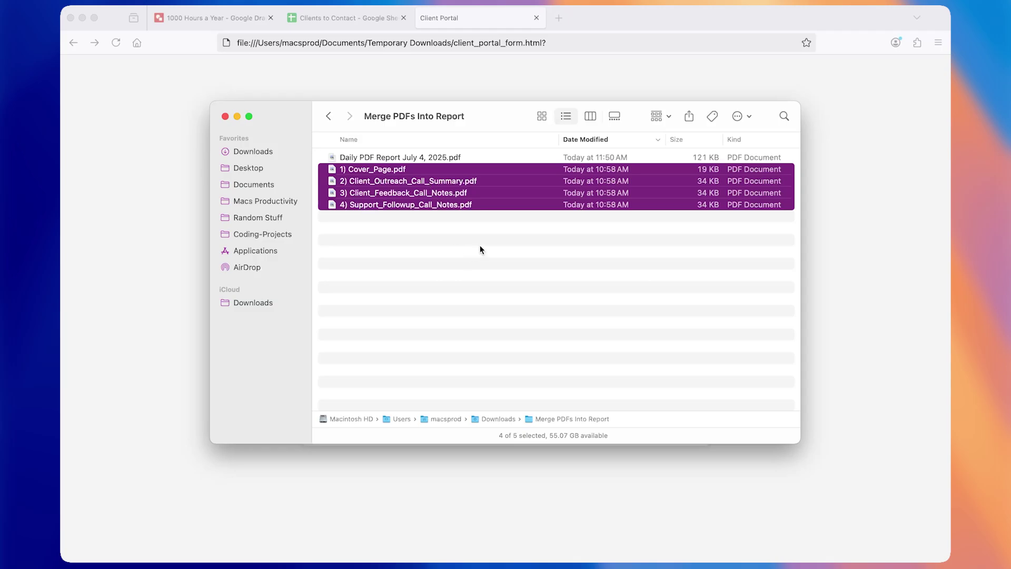
pyautogui.click(404, 224)
pyautogui.click(369, 158)
pyautogui.press('space')
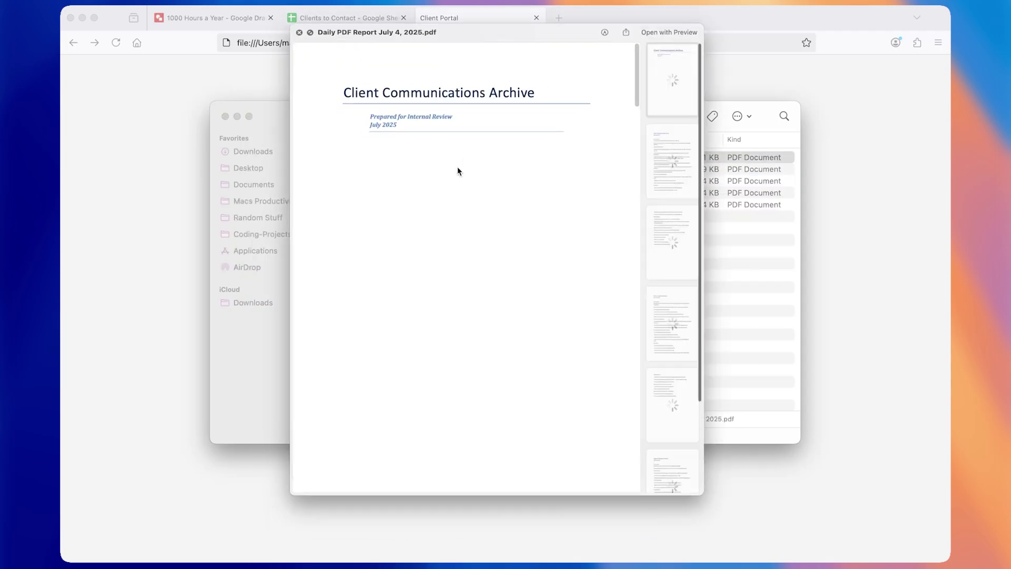
pyautogui.scroll(-10, 459, 170)
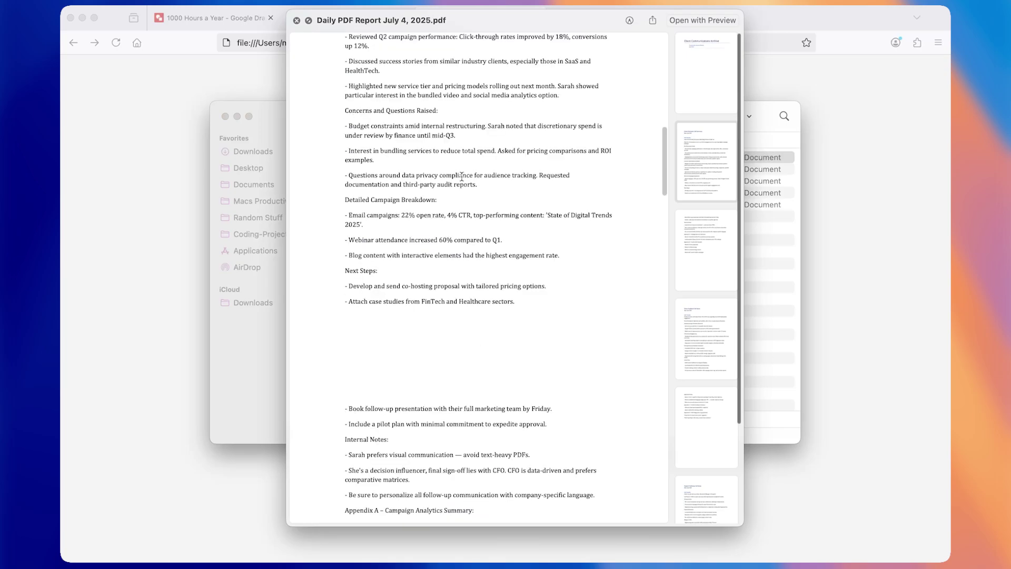
pyautogui.press('space')
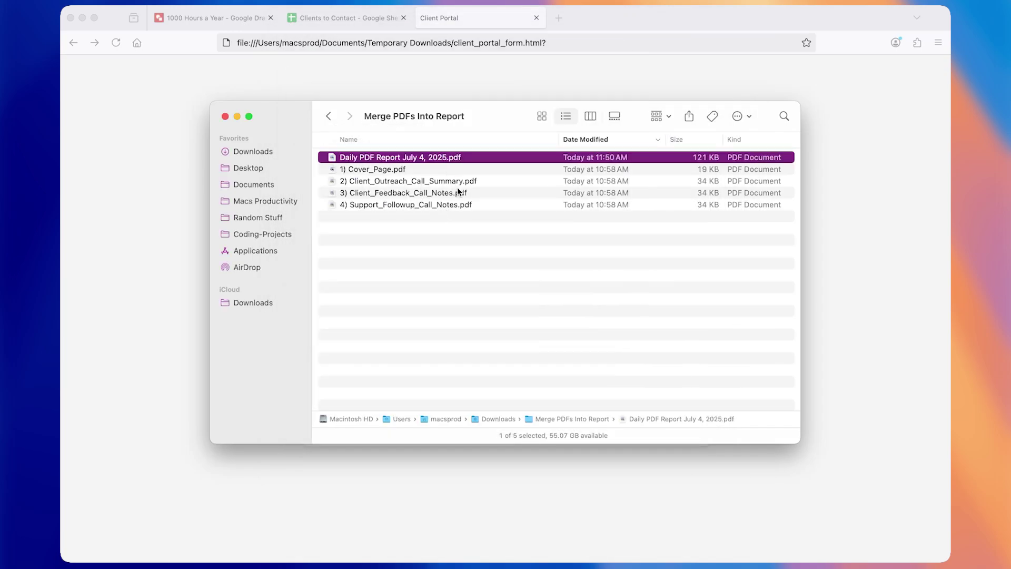
# - Open the Report folder from Downloads in a new Finder tab and select all four .docx files
pyautogui.press('super+t')
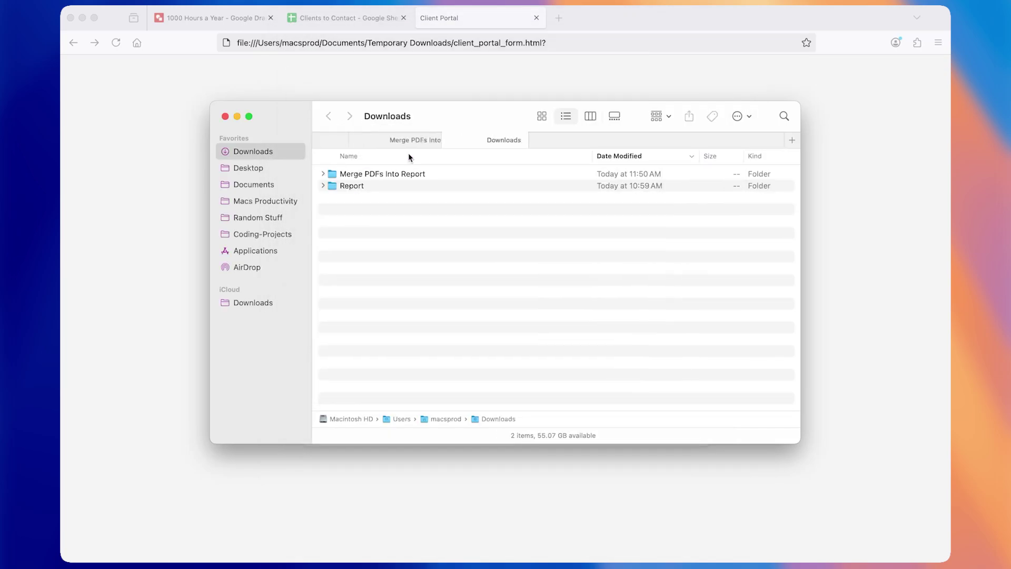
pyautogui.doubleClick(390, 185)
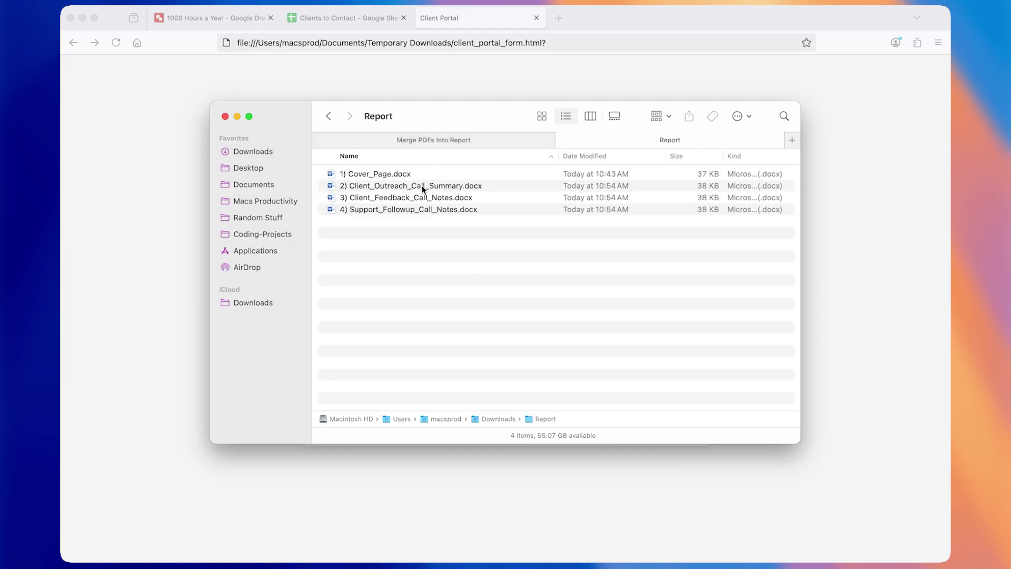
pyautogui.click(423, 186)
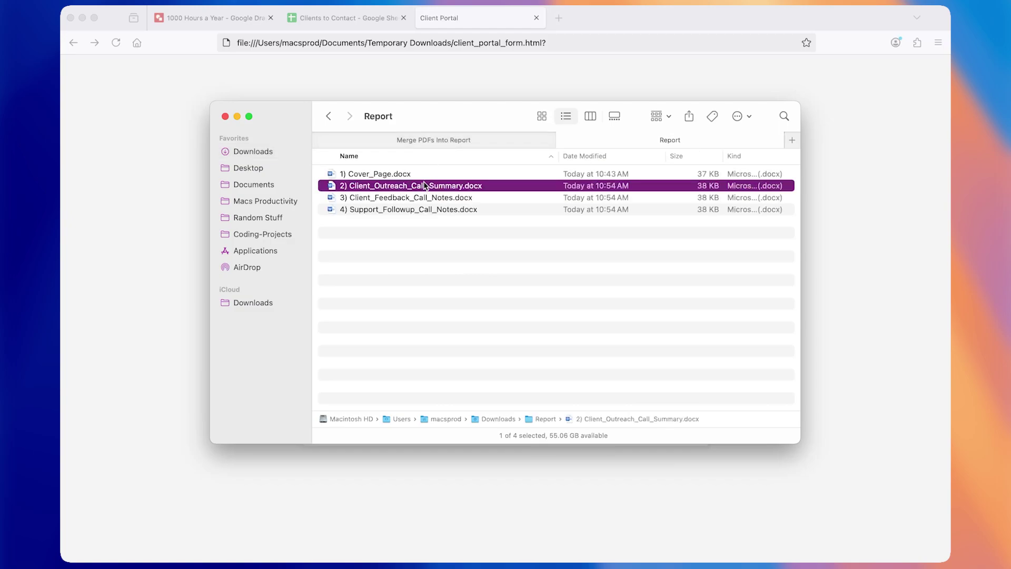
pyautogui.press('super+a')
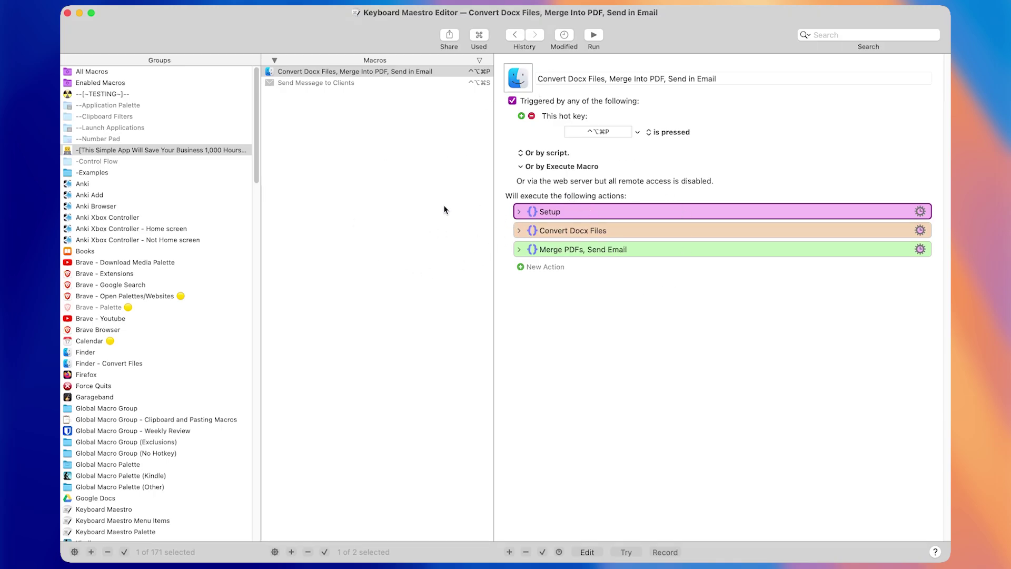
# - Select the Convert Docx Files, Merge Into PDF, Send in Email macro, and browse the Macs Productivity channel's videos on YouTube
pyautogui.click(371, 75)
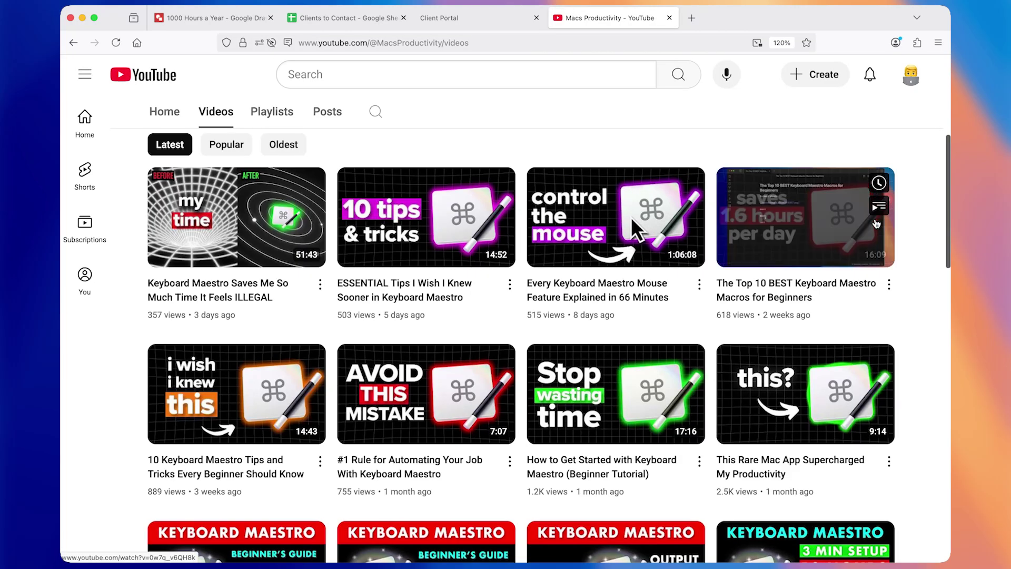
pyautogui.scroll(-2, 926, 240)
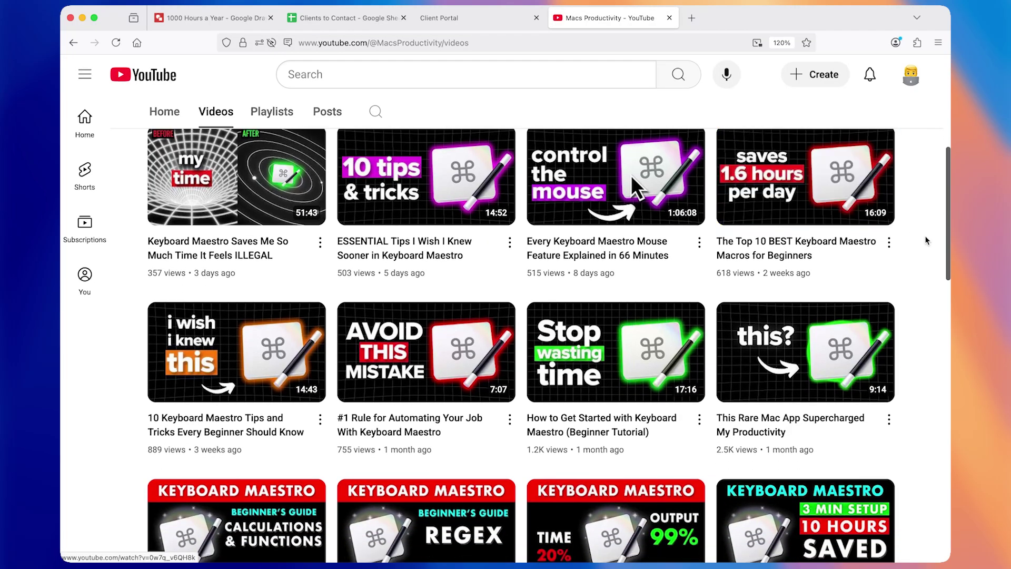
pyautogui.scroll(-4, 926, 240)
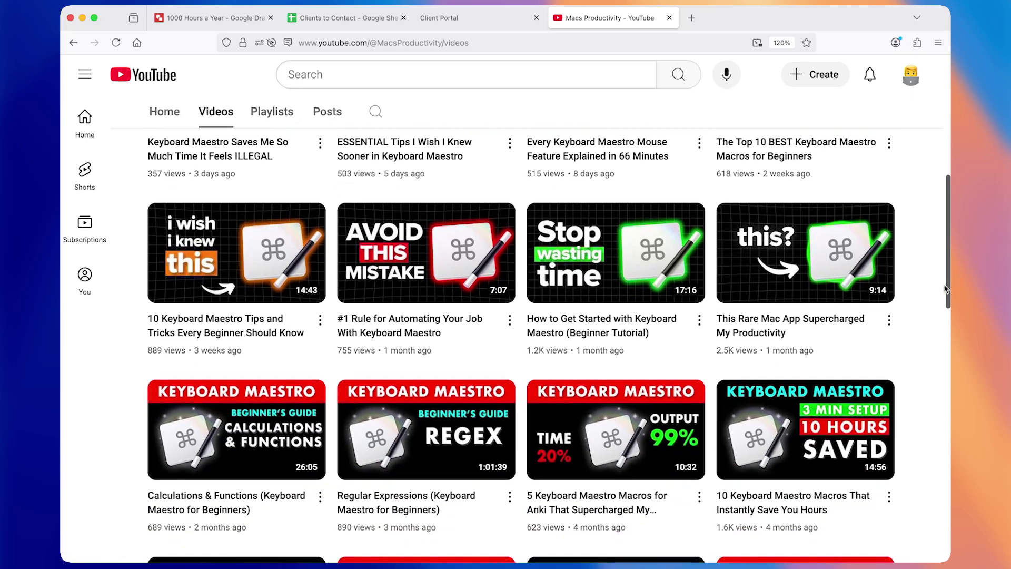
pyautogui.scroll(-1, 946, 289)
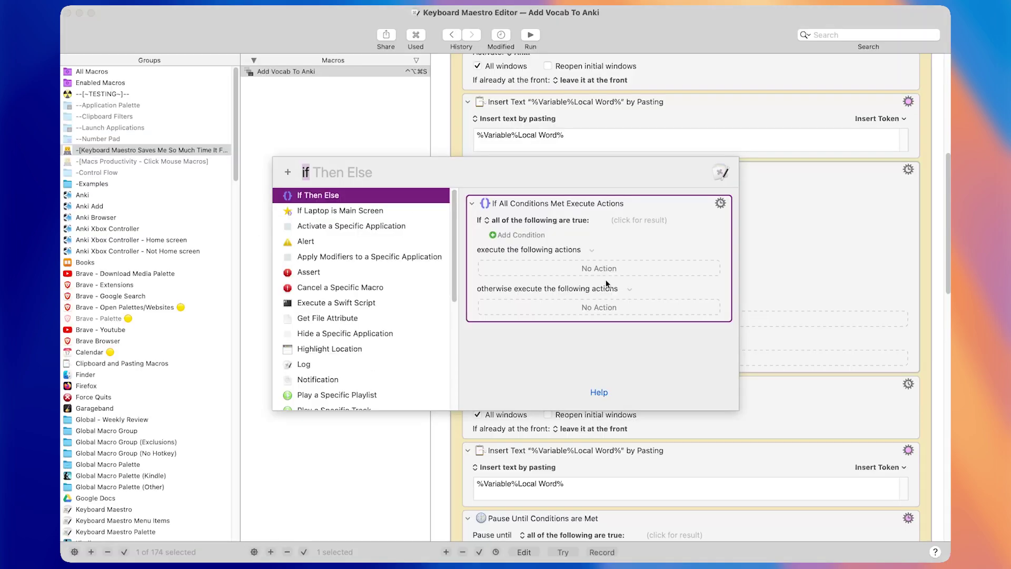
# - Add a Type Keystroke action for ⌘Delete and place it in the If action's execute block in Add Vocab To Anki
pyautogui.write('typ')
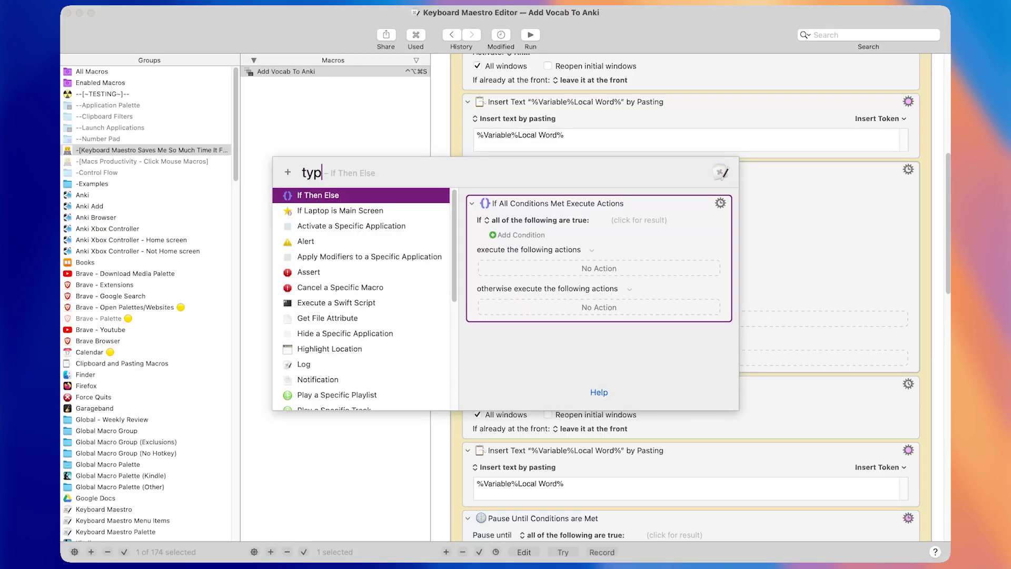
pyautogui.press('Return')
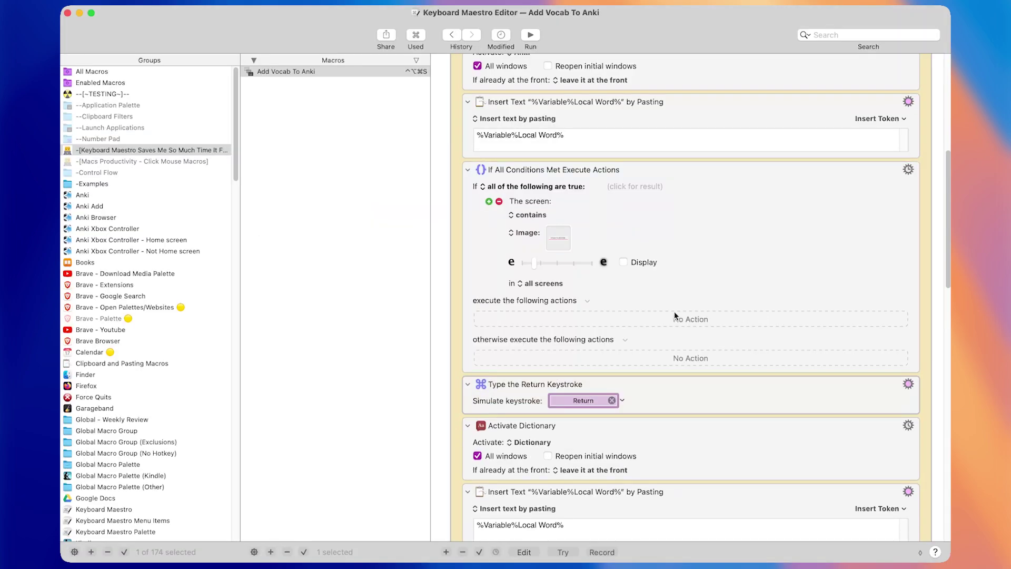
pyautogui.press('super+BackSpace')
pyautogui.moveTo(645, 415); pyautogui.dragTo(683, 307)
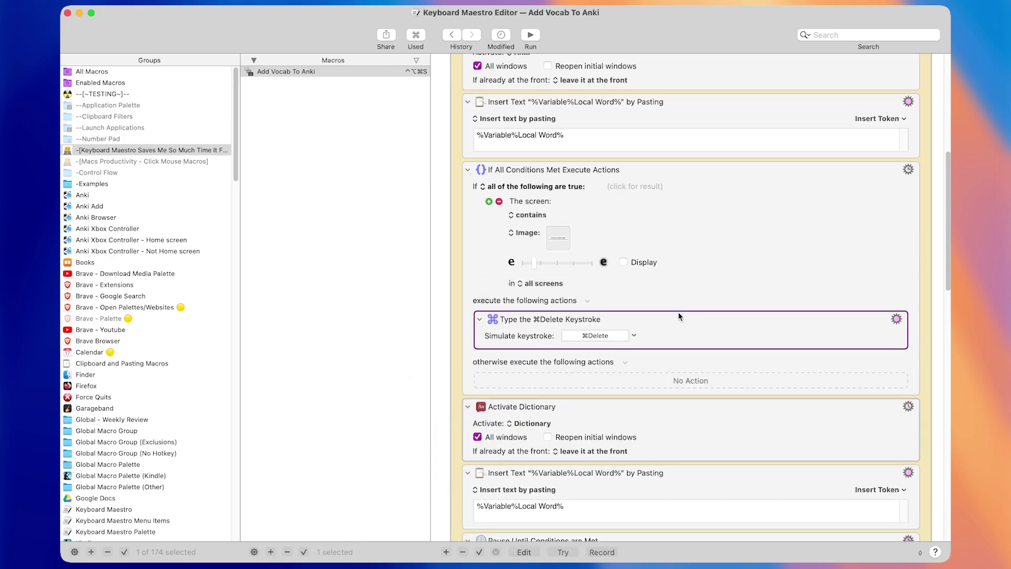
# - Preview the image used by the If action's screen condition, and select the ⌘Delete keystroke action
pyautogui.click(694, 298)
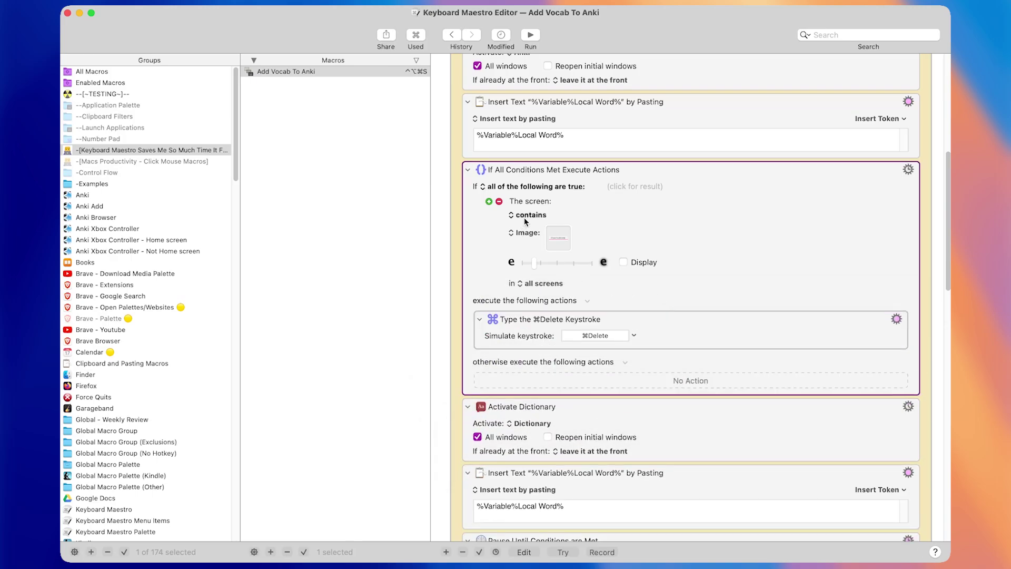
pyautogui.click(557, 240)
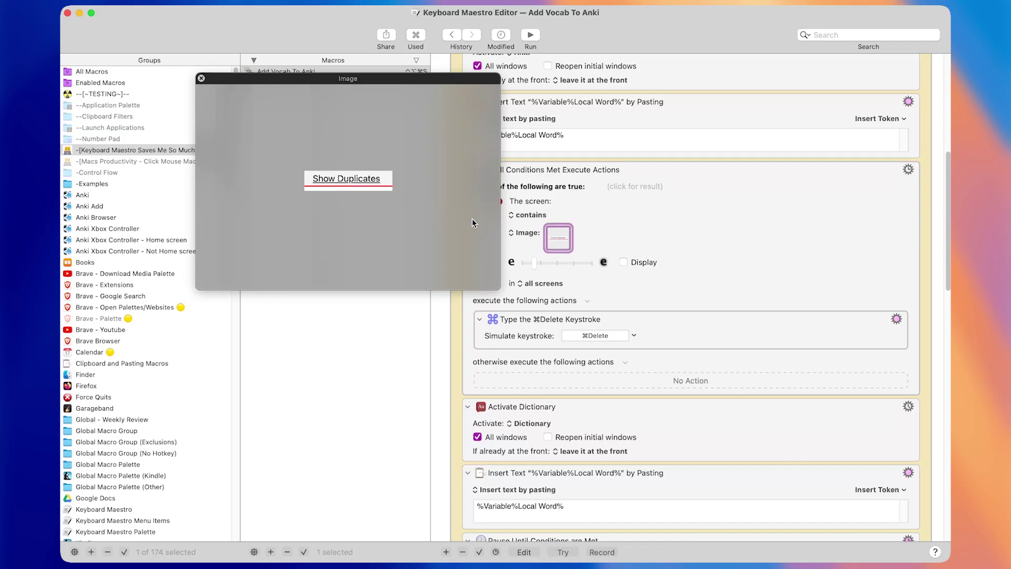
pyautogui.click(648, 324)
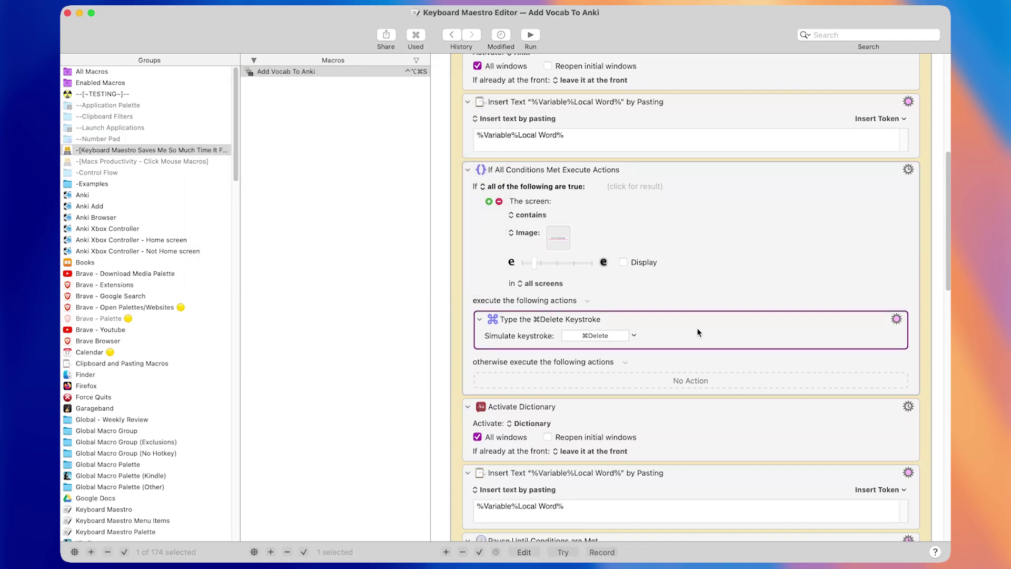
# - Select the actions from Activate Dictionary onward and move them into the If action's otherwise block
pyautogui.click(650, 413)
pyautogui.scroll(-10, 649, 414)
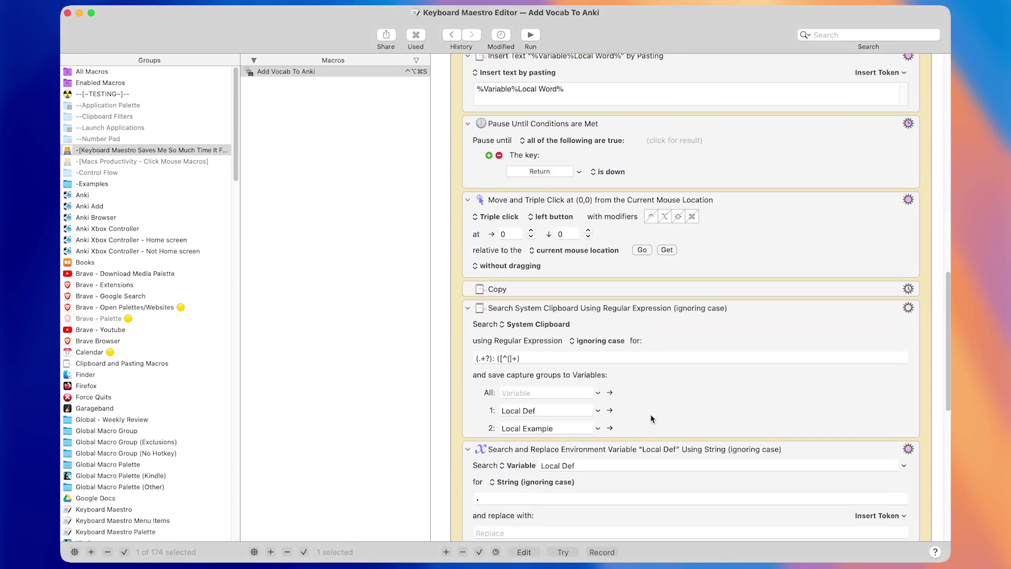
pyautogui.scroll(15, 708, 422)
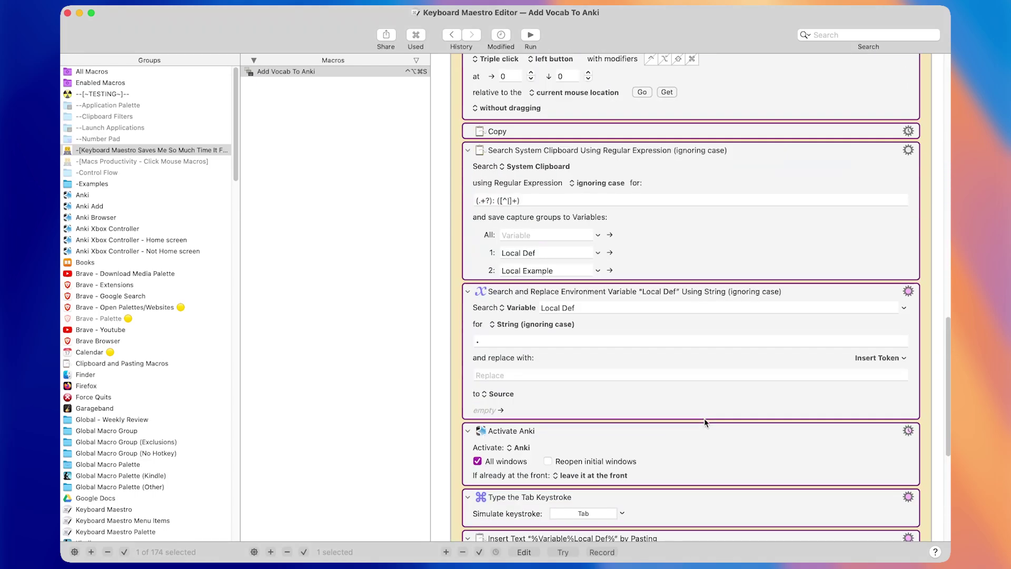
pyautogui.scroll(-5, 698, 416)
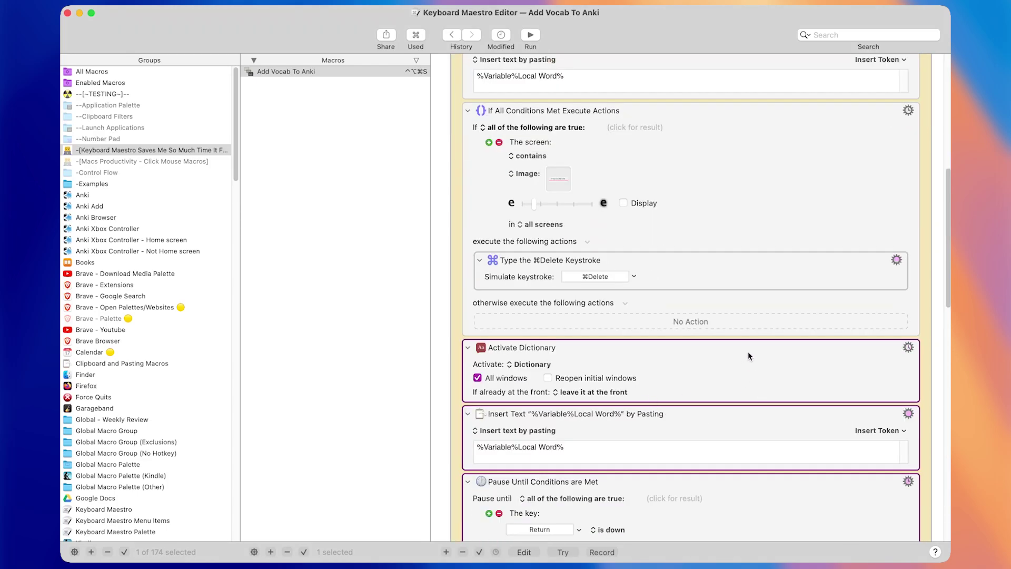
pyautogui.moveTo(747, 356); pyautogui.dragTo(690, 321)
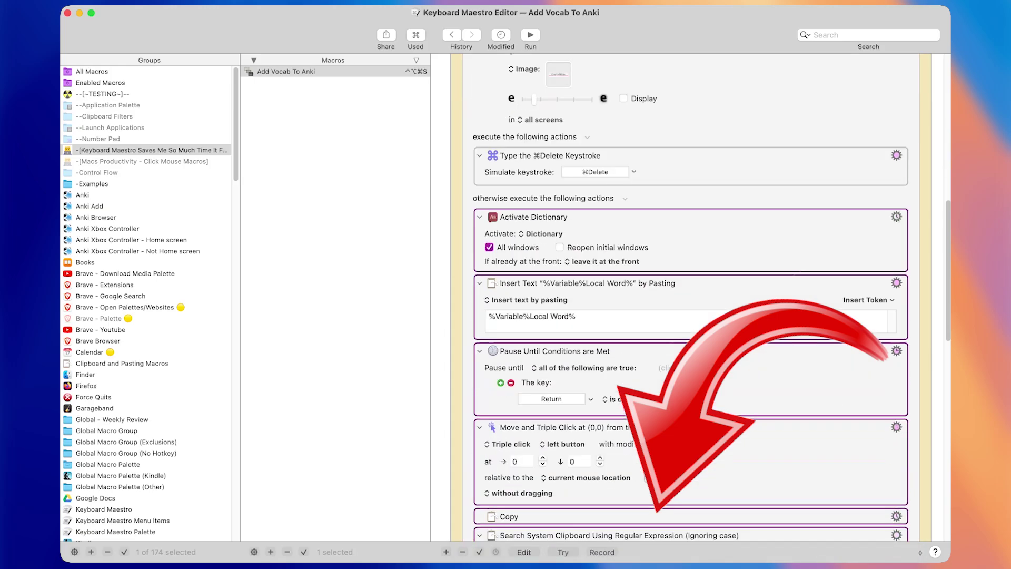
# - Set the color of the If All Conditions Met action to Aqua
pyautogui.scroll(2, 690, 295)
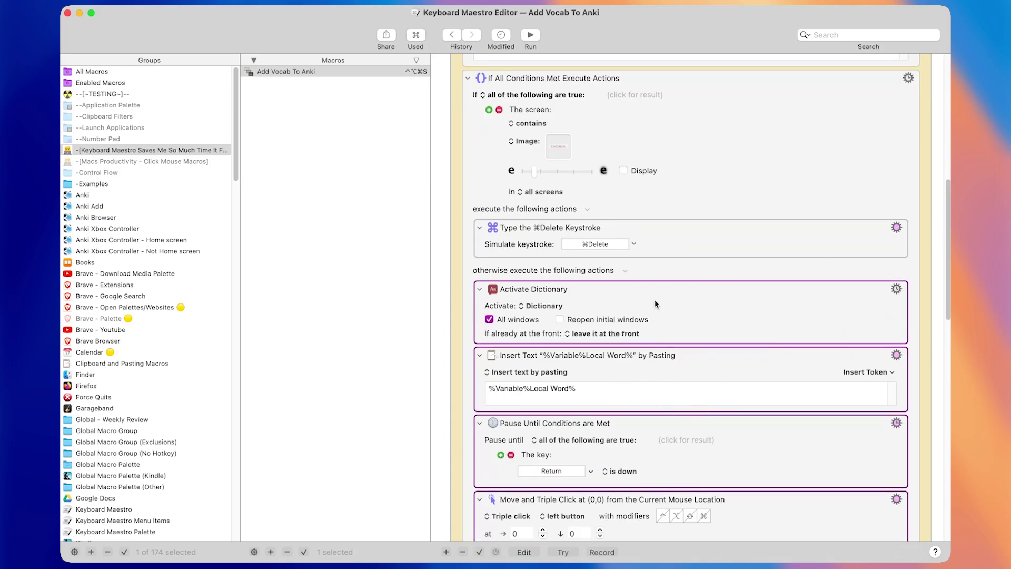
pyautogui.rightClick(763, 164)
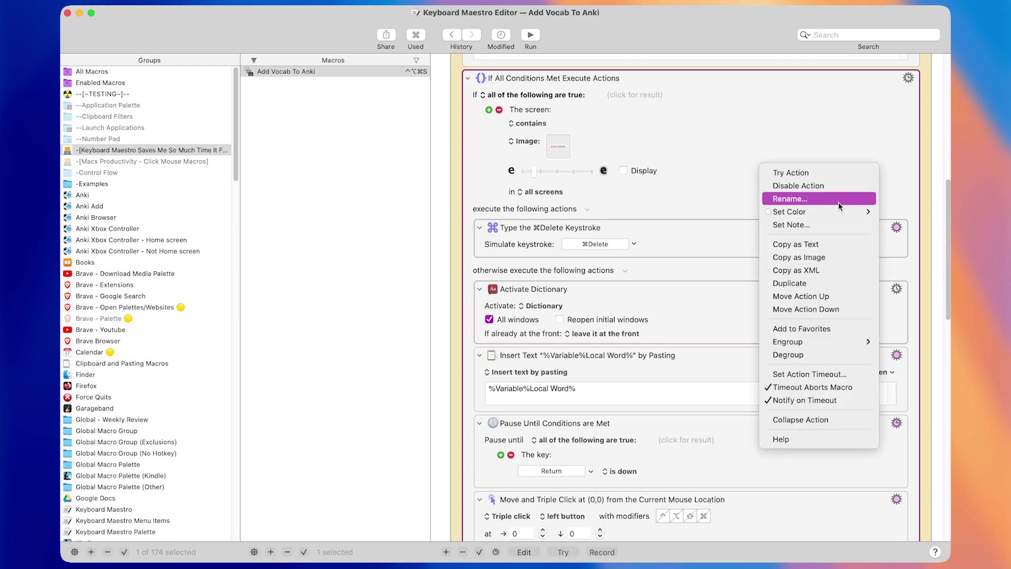
pyautogui.moveTo(841, 210)
pyautogui.click(909, 285)
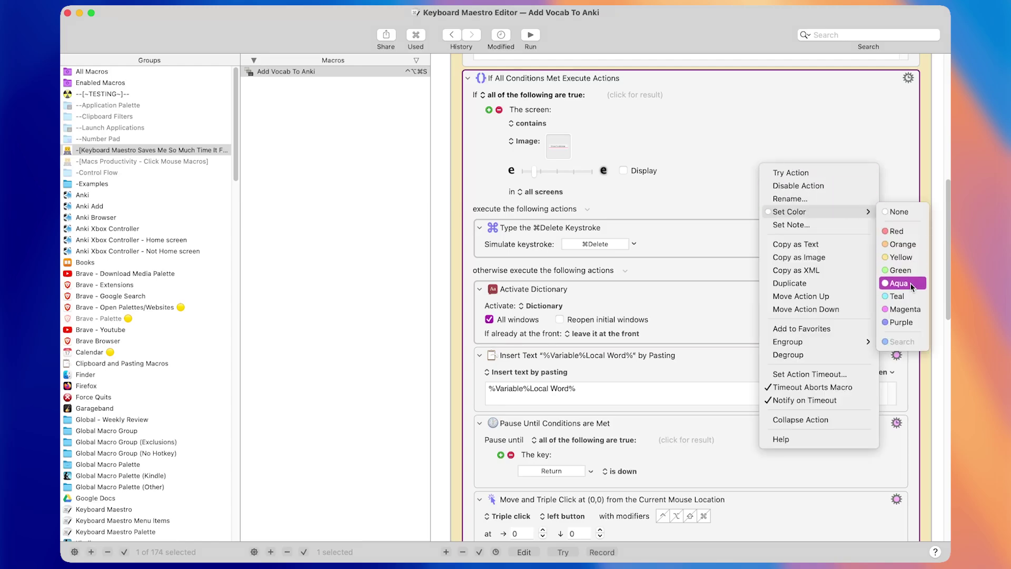
pyautogui.click(710, 242)
pyautogui.click(693, 310)
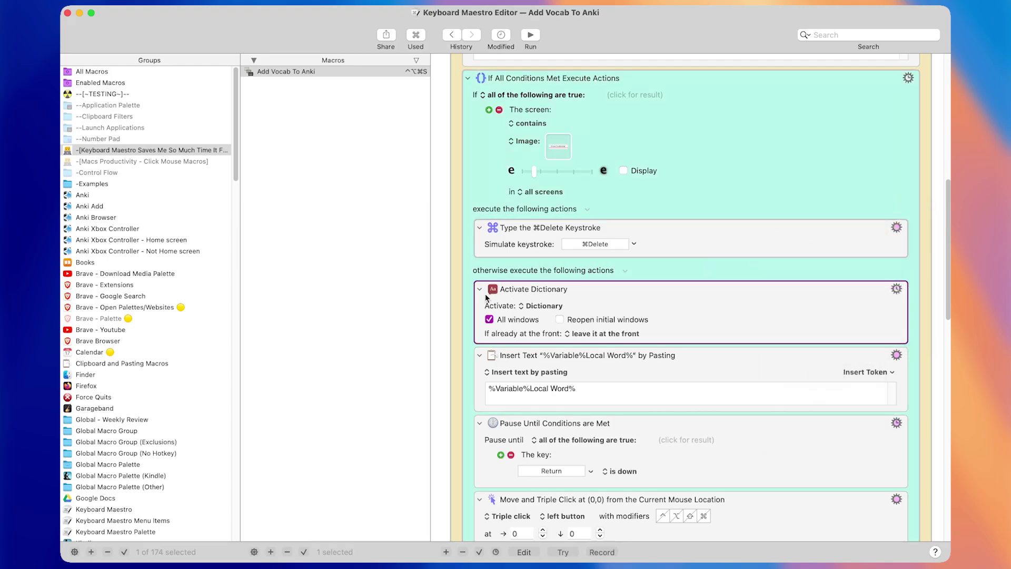
pyautogui.click(457, 307)
pyautogui.click(470, 315)
# - Insert a Bring a Window to the Front action for the front application's front window directly after Activate Anki
pyautogui.scroll(5, 501, 310)
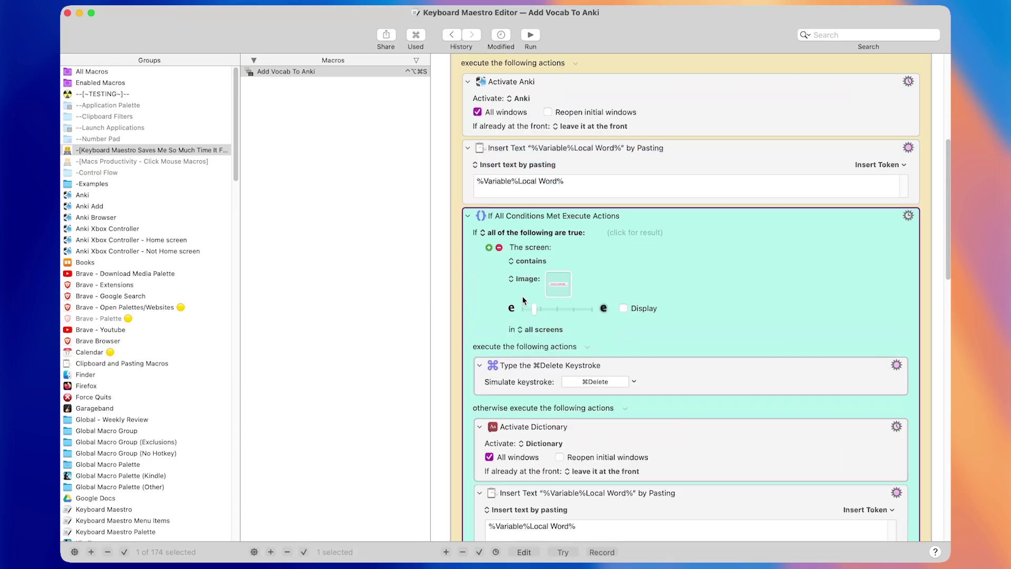
pyautogui.scroll(-15, 529, 304)
pyautogui.scroll(20, 529, 299)
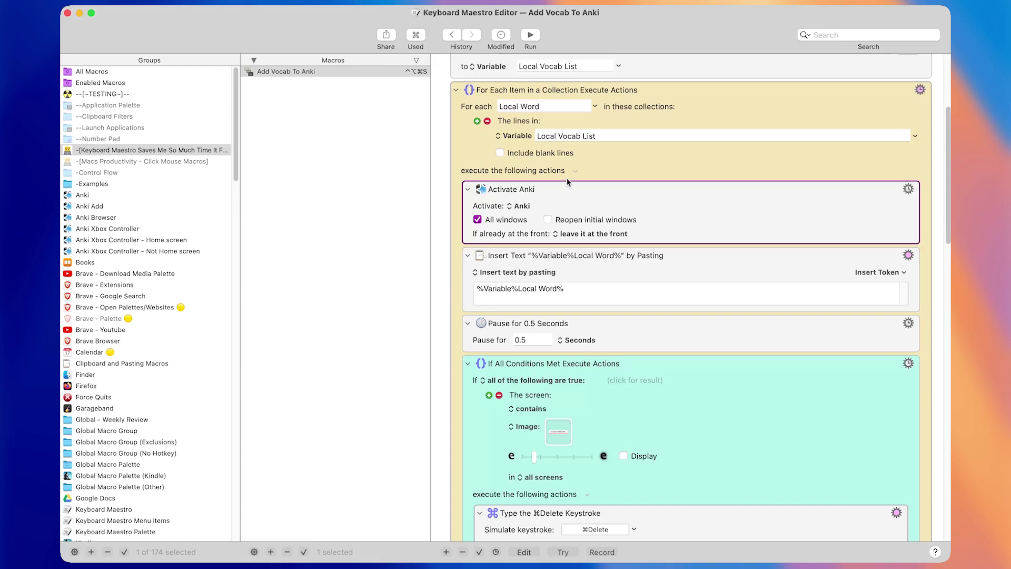
pyautogui.press('ctrl+super+i')
pyautogui.write('pau')
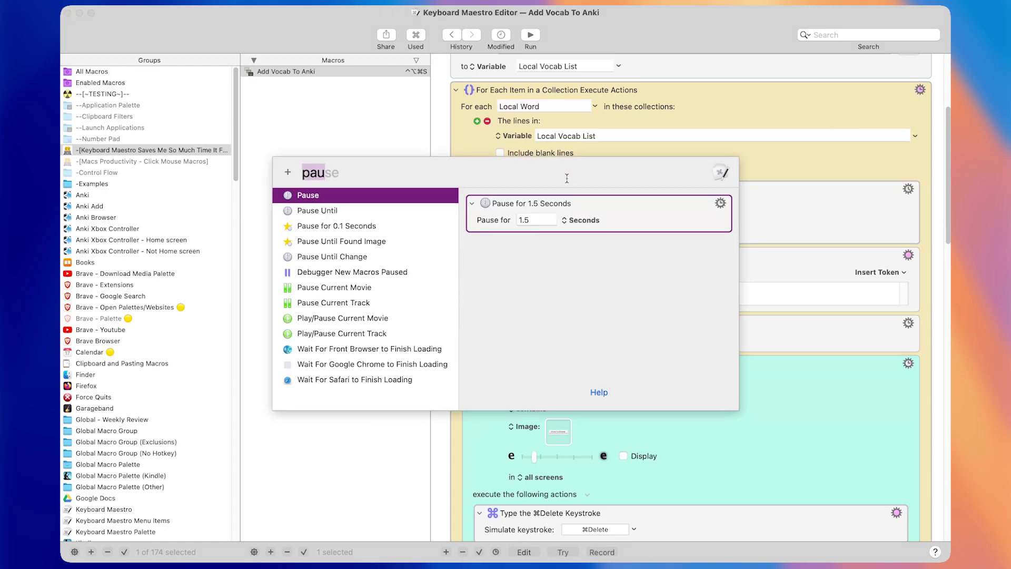
pyautogui.write('bring')
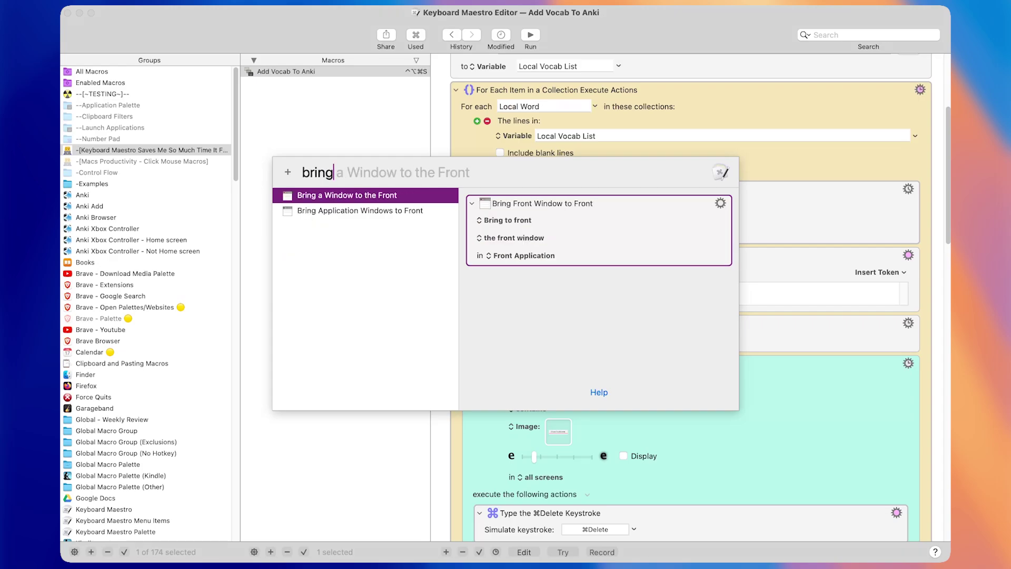
pyautogui.press('Return')
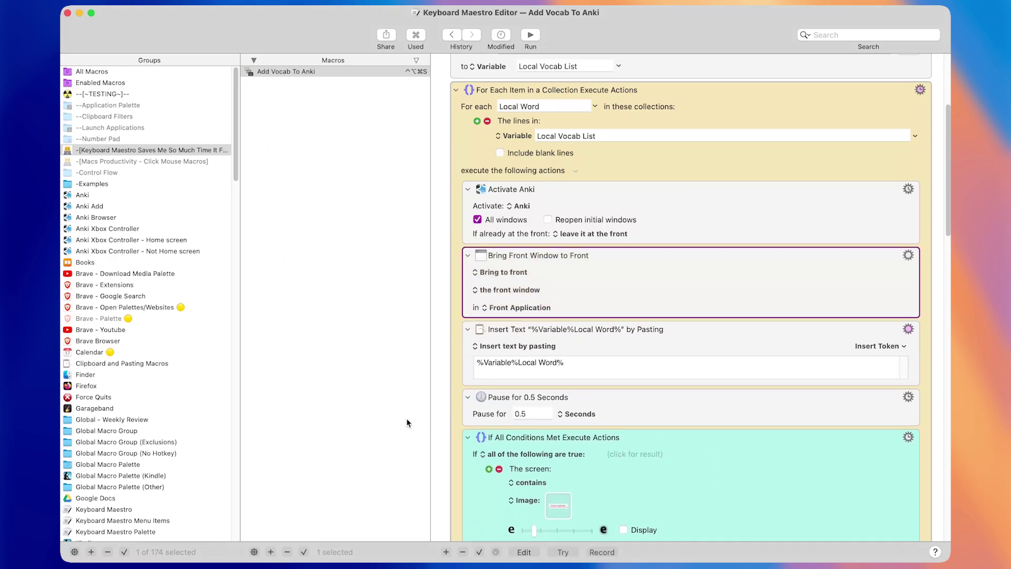